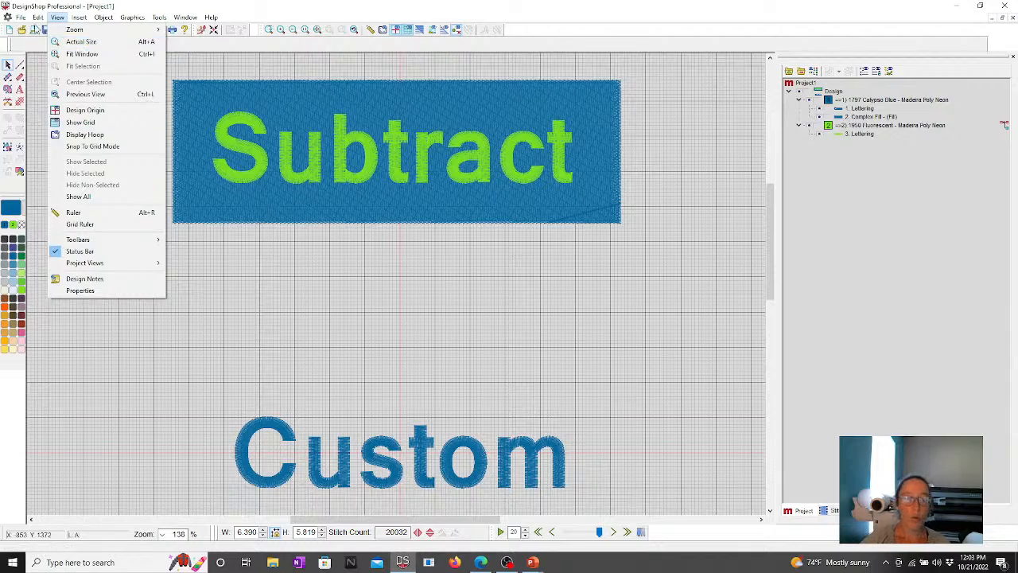
Step: Switch to the EQ0154.exp tractor design, show it in 3D and zoom in on the small front wheel nearest the centre
click(87, 143)
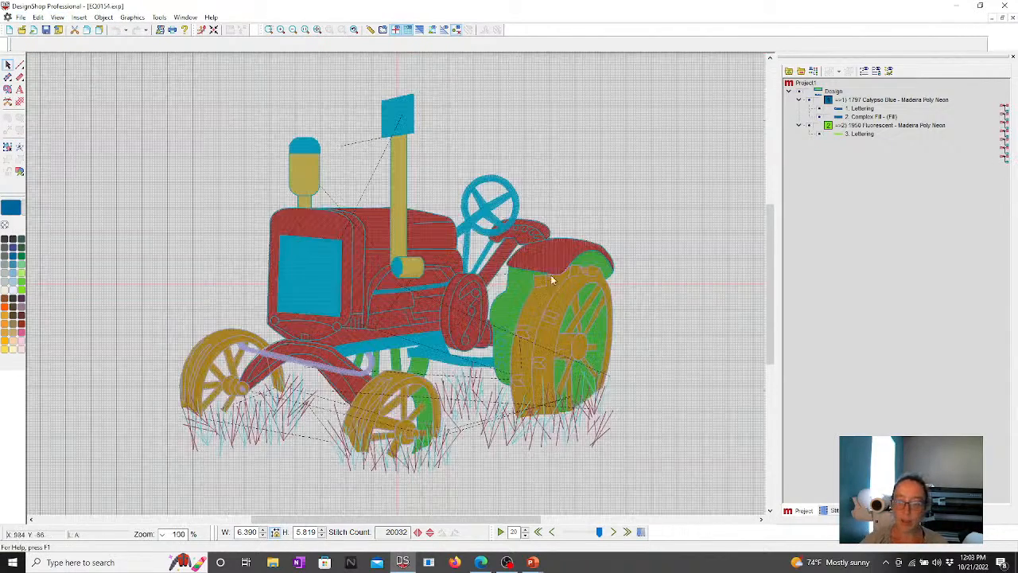
click(419, 30)
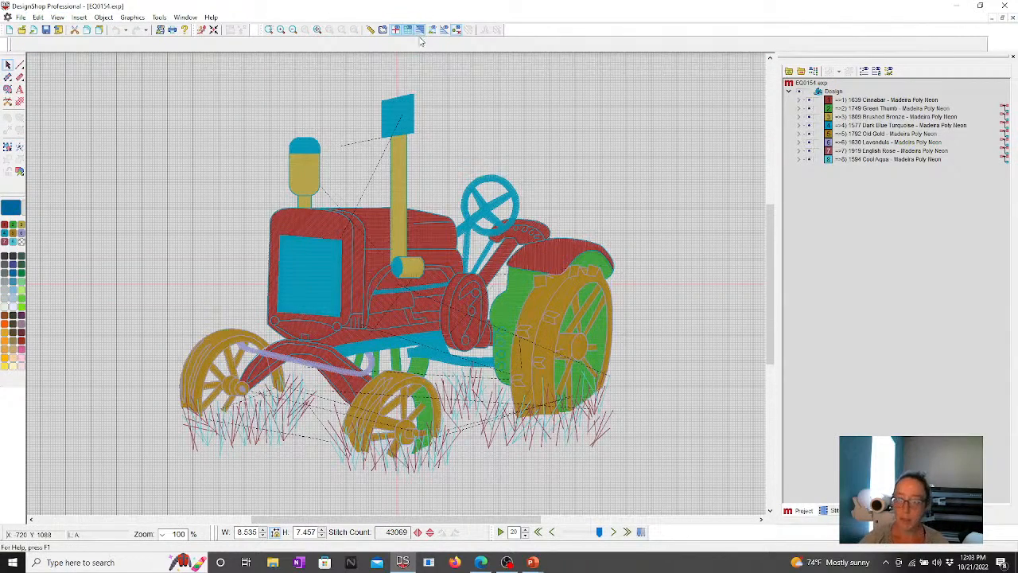
click(268, 30)
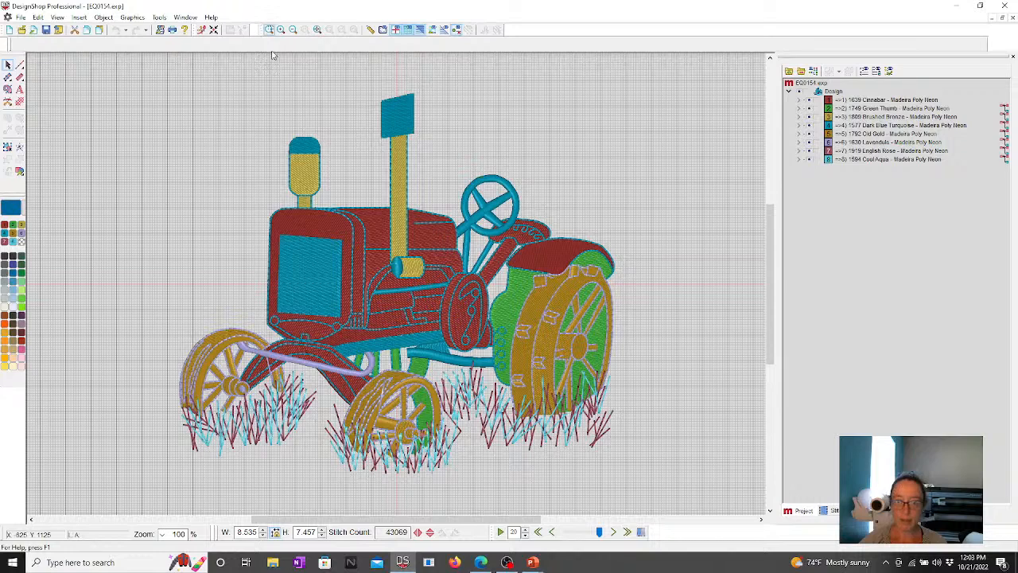
drag(353, 365, 449, 460)
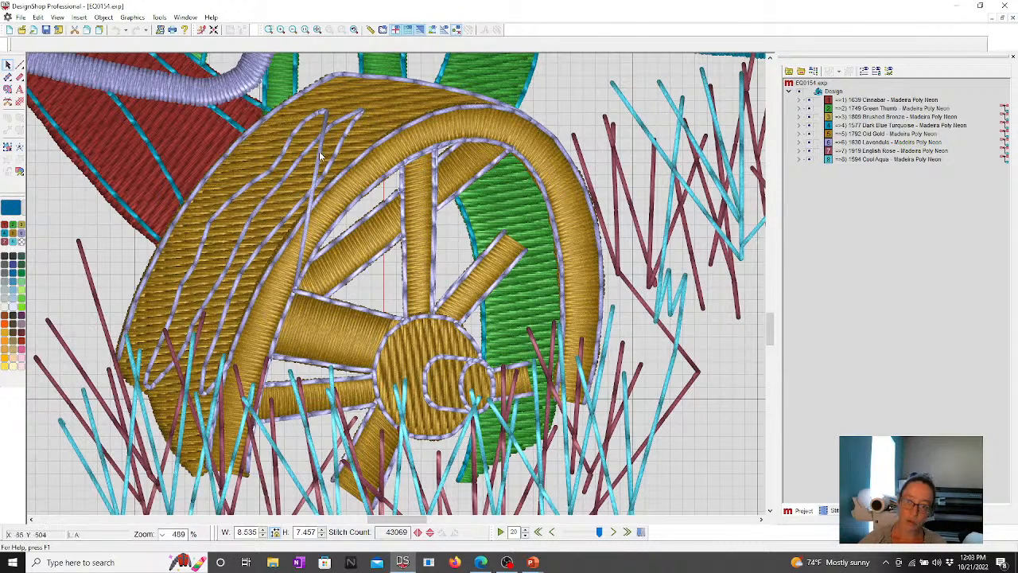
Step: Select Lavendula element 24 and pull its stray connecting stitch out into the empty area beside the front wheel
click(326, 111)
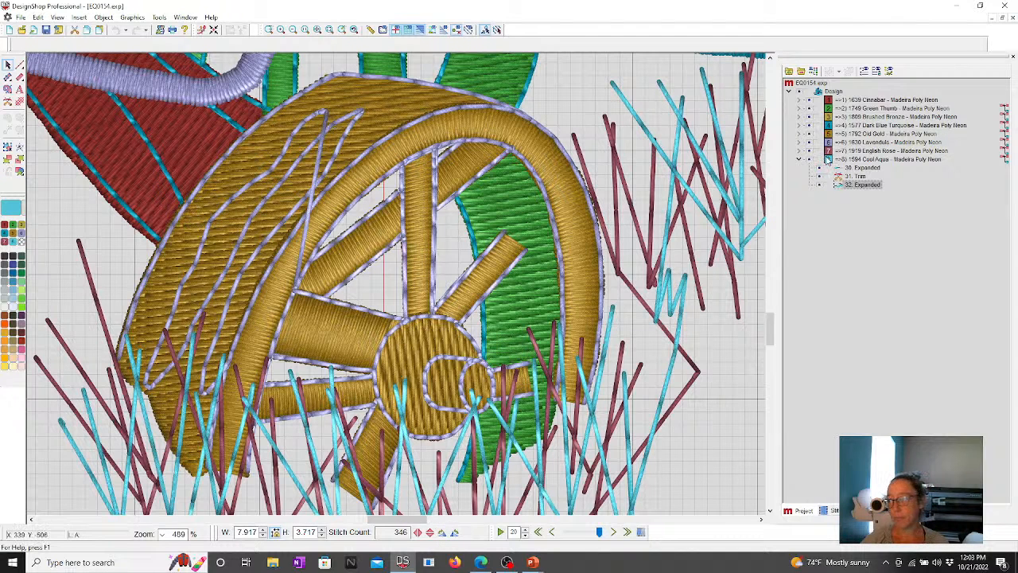
click(799, 142)
click(851, 150)
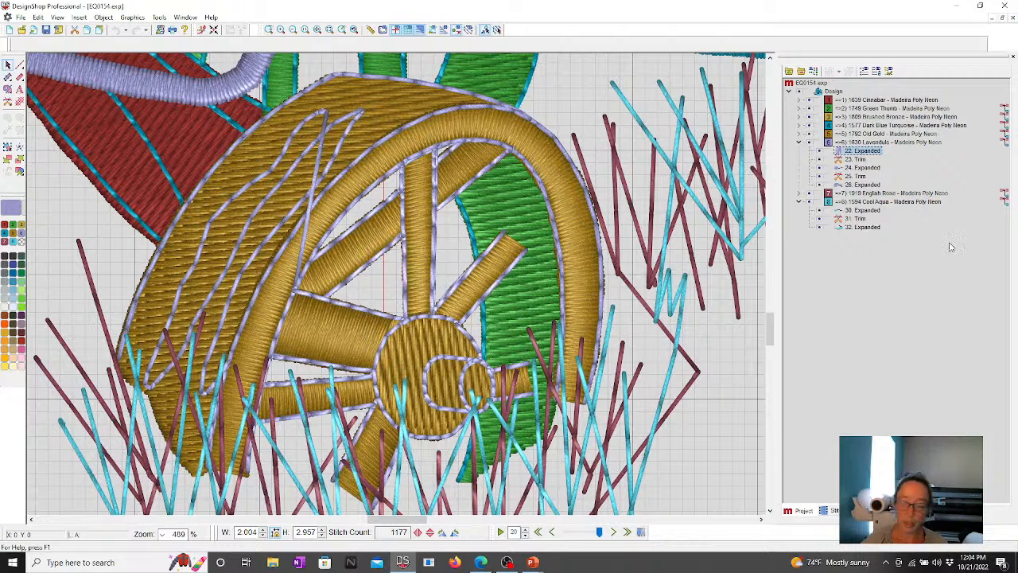
click(856, 168)
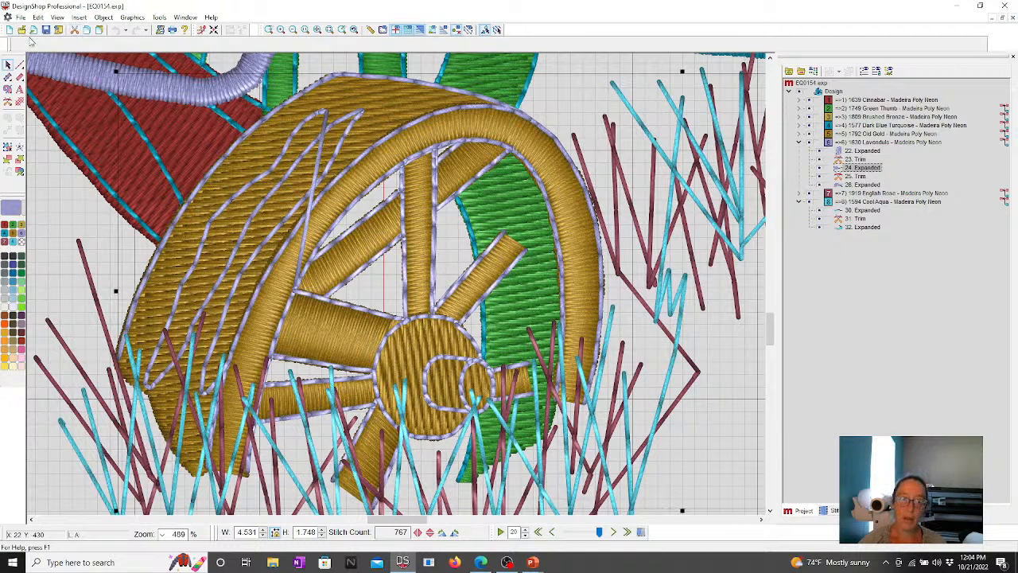
click(497, 30)
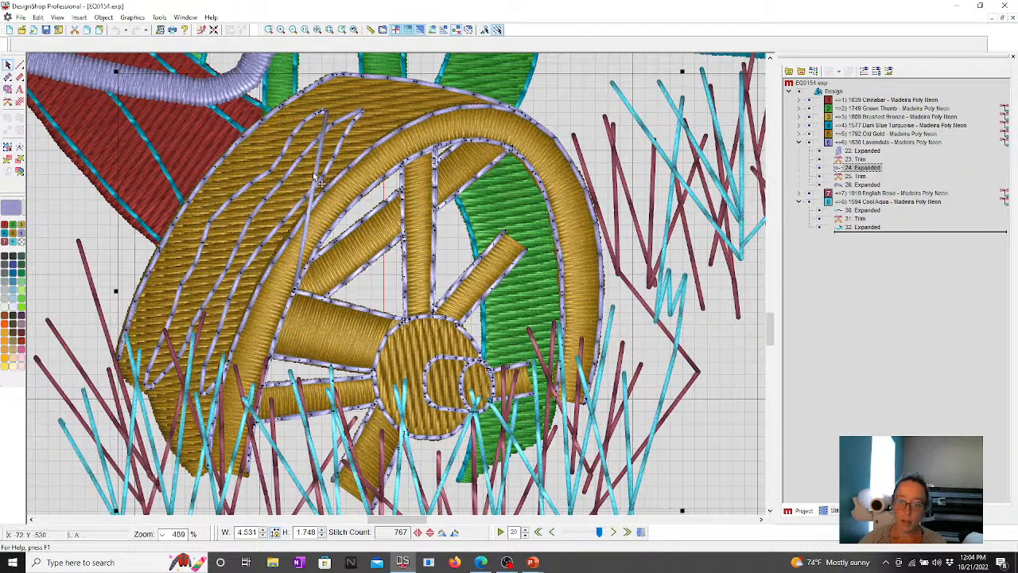
drag(318, 176, 47, 226)
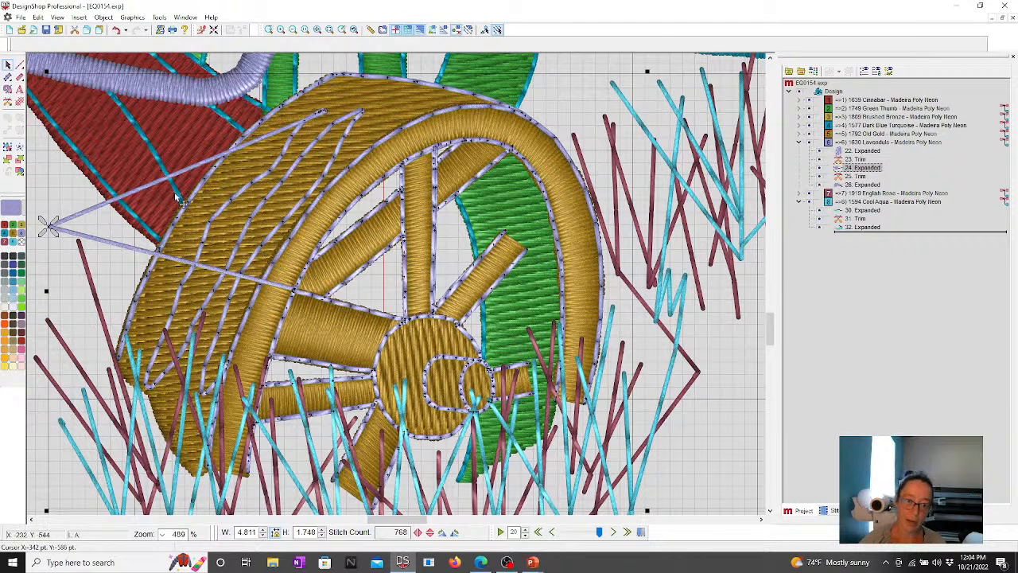
Step: Insert a trim at the pulled-out stitch point and move it between the two split Lavendula elements
click(8, 104)
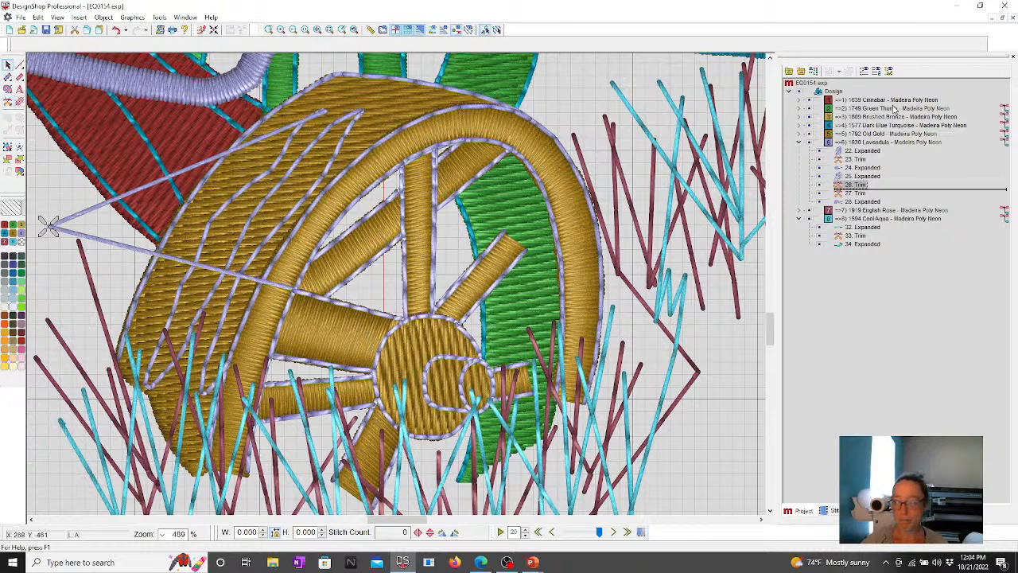
click(846, 178)
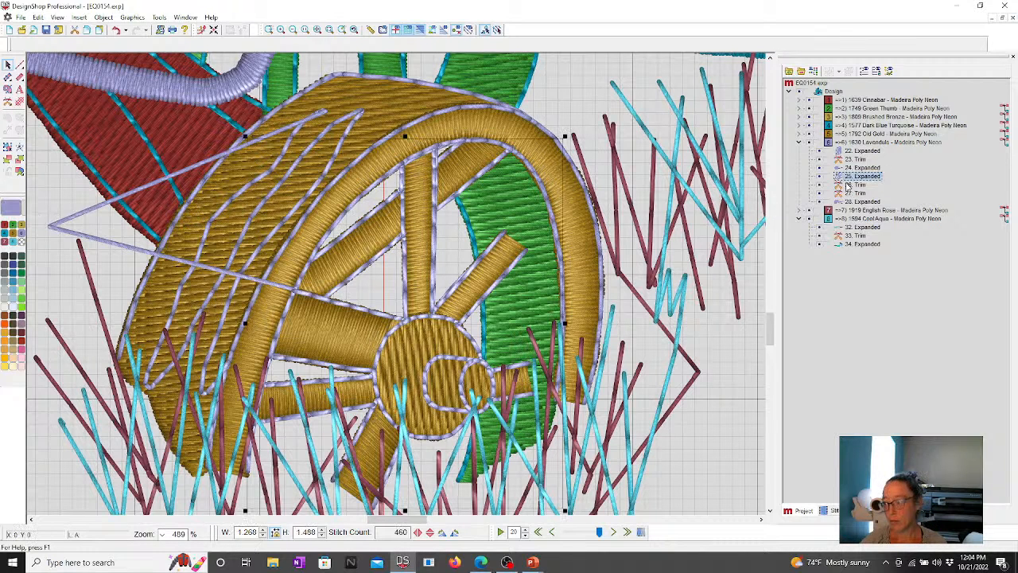
drag(848, 181, 849, 189)
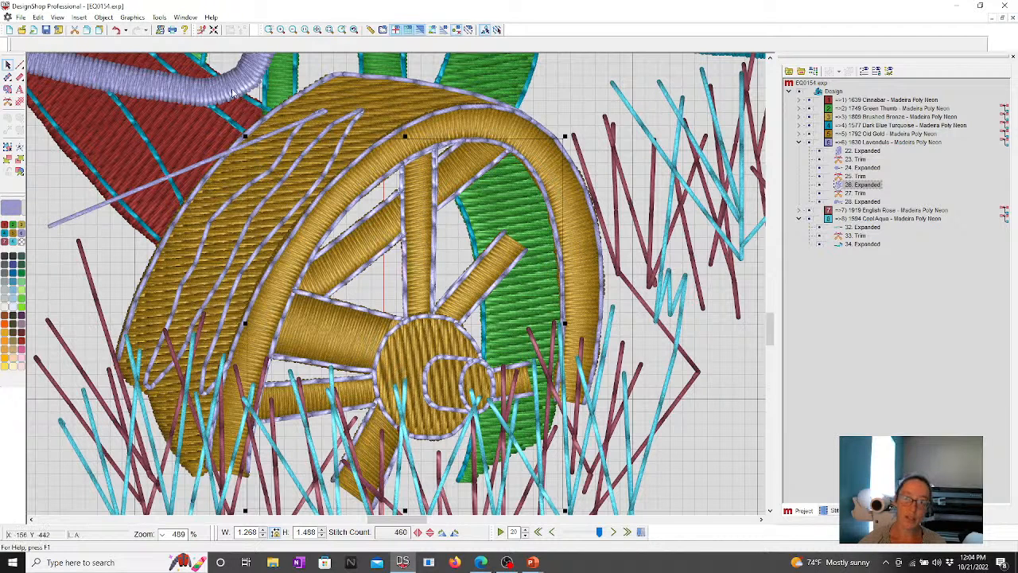
Step: Delete the leftover pulled-out stitch point from Lavendula element 24, before the new trim
click(867, 169)
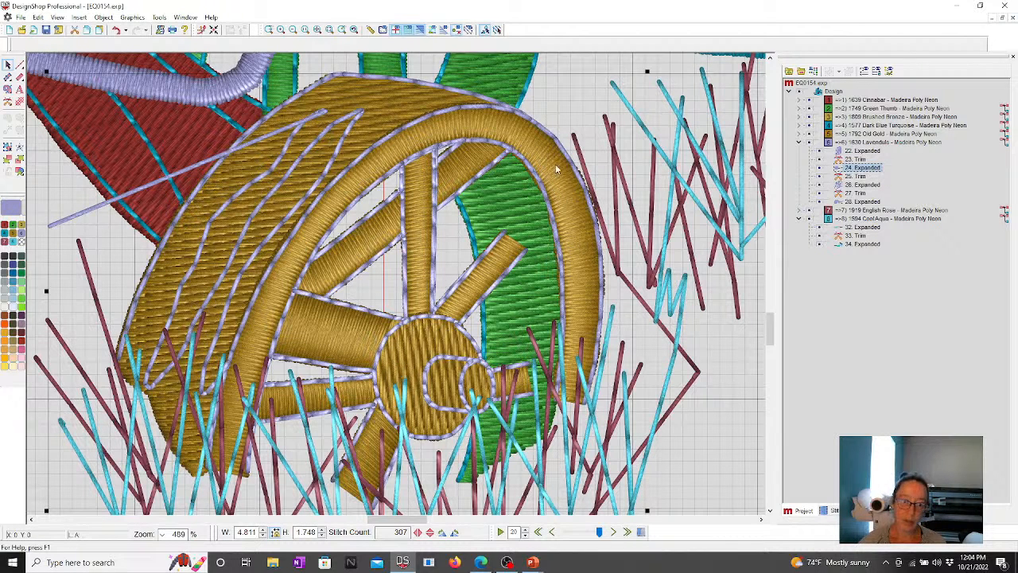
click(499, 31)
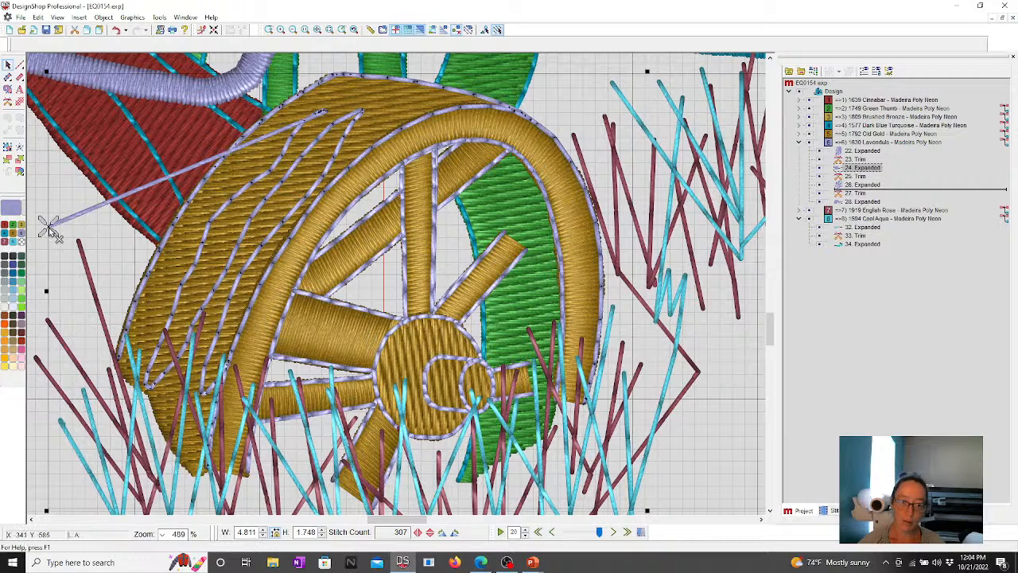
key(Delete)
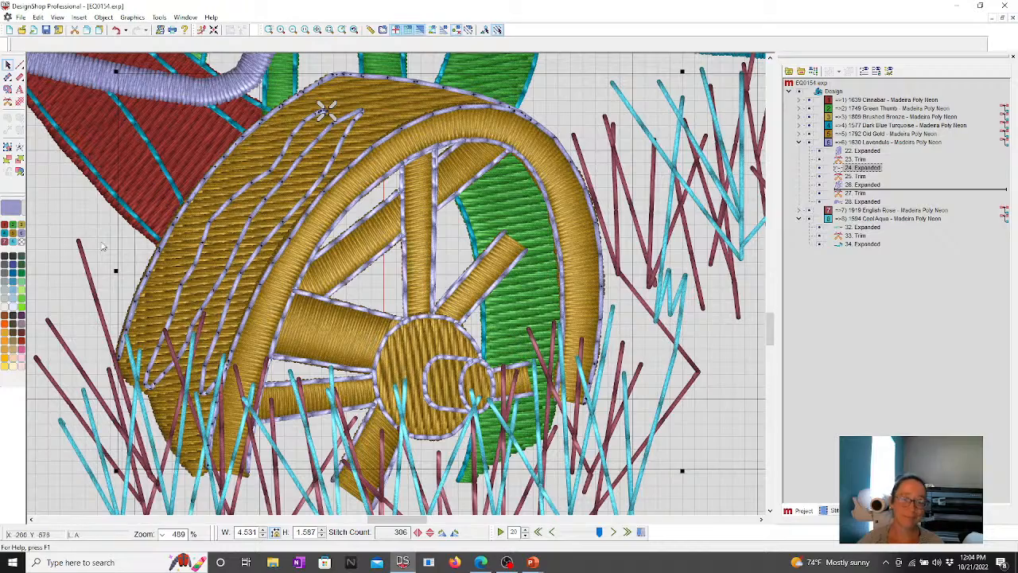
Step: Examine the whole tractor and the tread blocks on the large rear wheel for connecting stitches
scroll(595, 342, down, 3)
scroll(595, 342, up, 3)
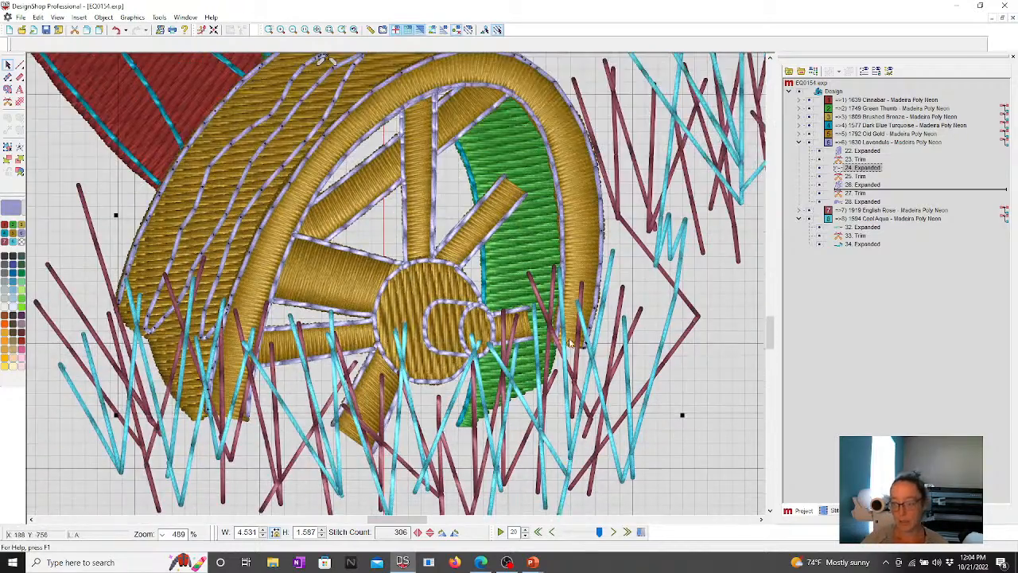
scroll(496, 301, up, 2)
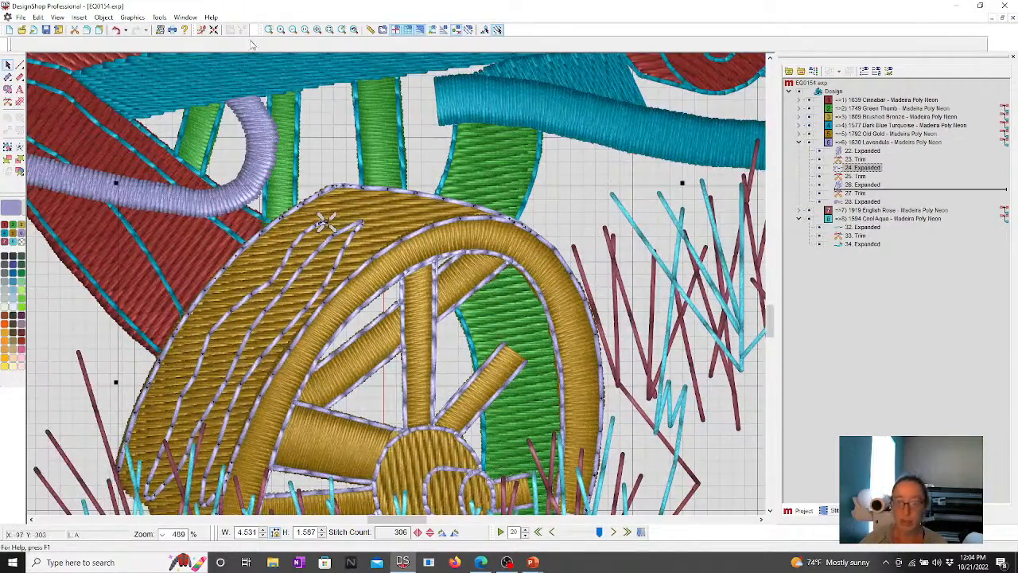
click(316, 30)
key(ctrl+a)
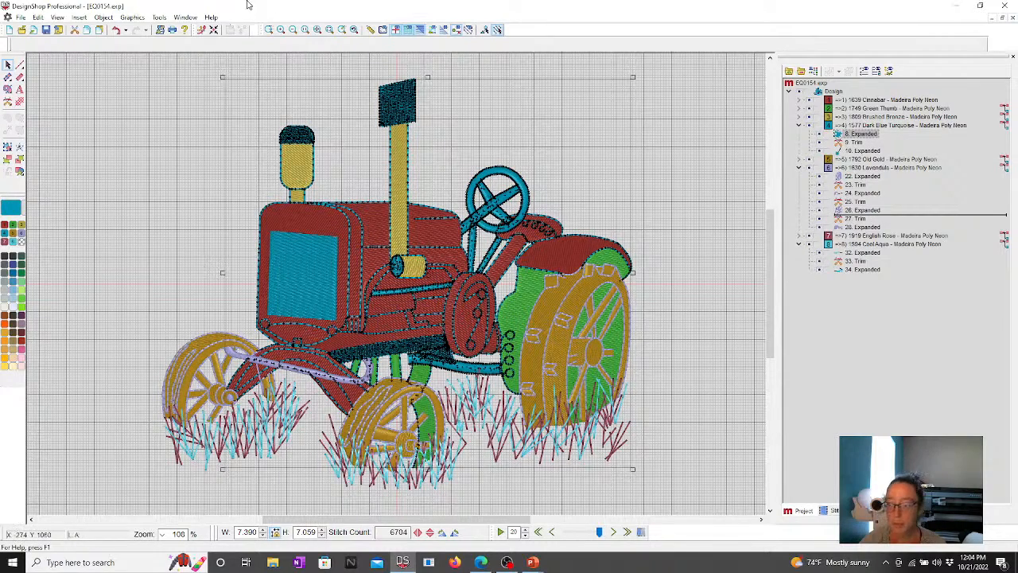
click(269, 29)
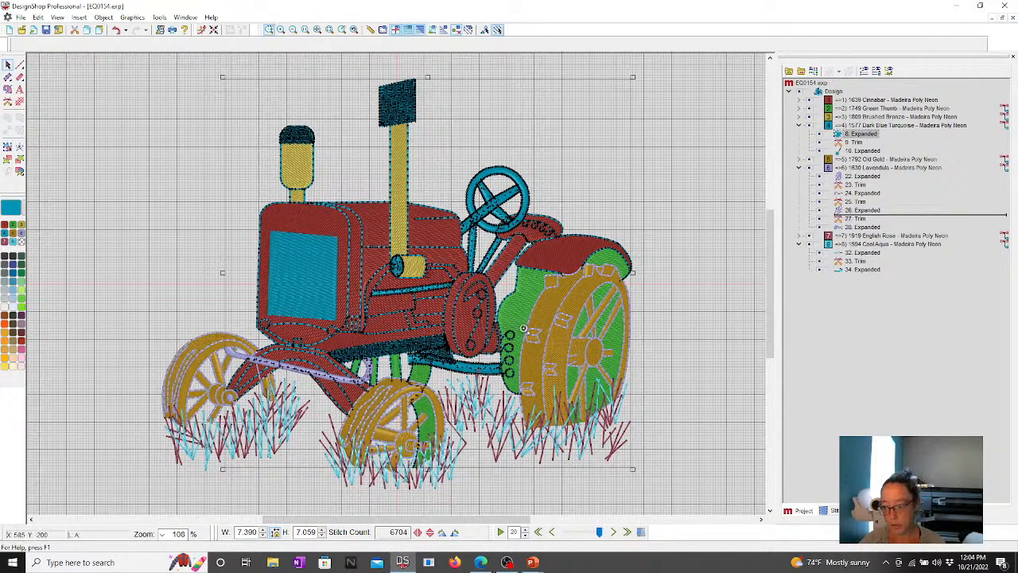
drag(524, 329, 639, 438)
key(Escape)
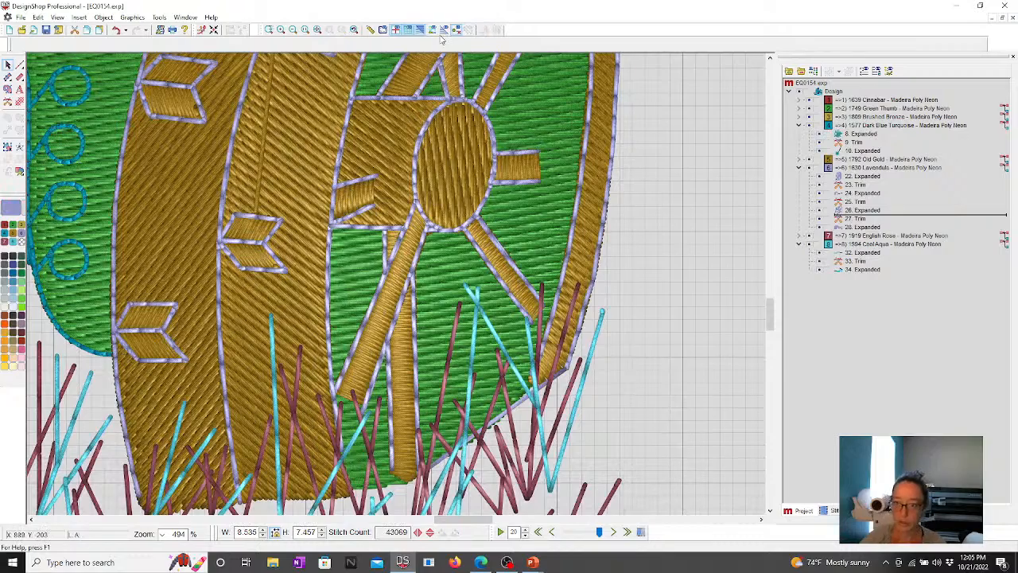
scroll(240, 197, up, 3)
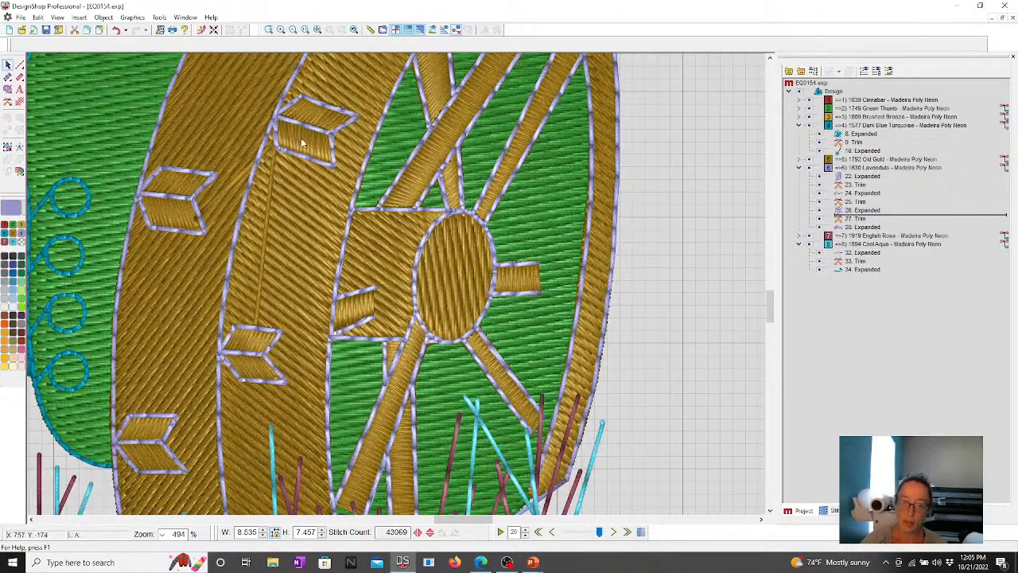
Step: Hide the Old Gold elements covering the rear wheel's connecting stitches and select tread element 21
click(288, 160)
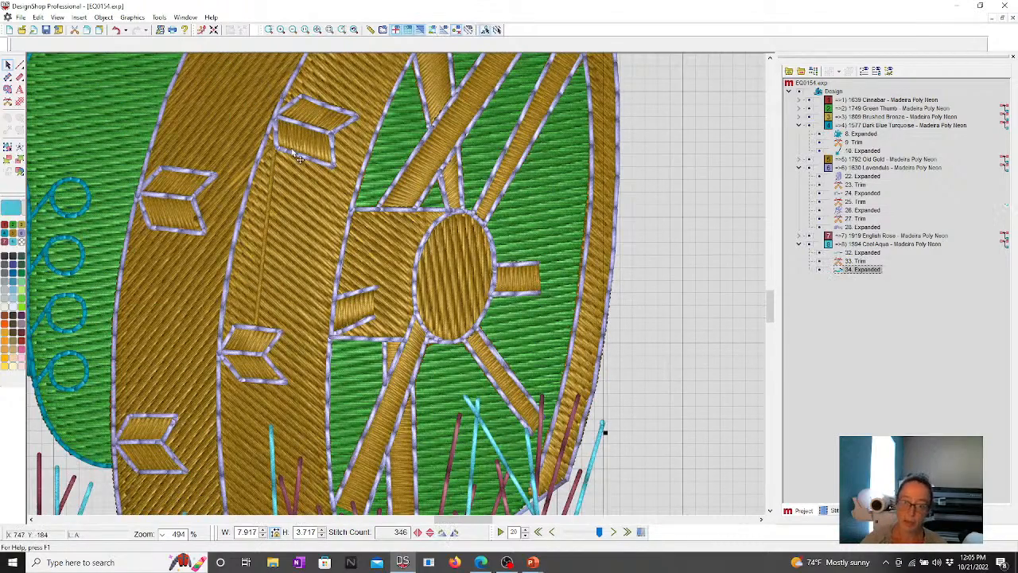
click(799, 159)
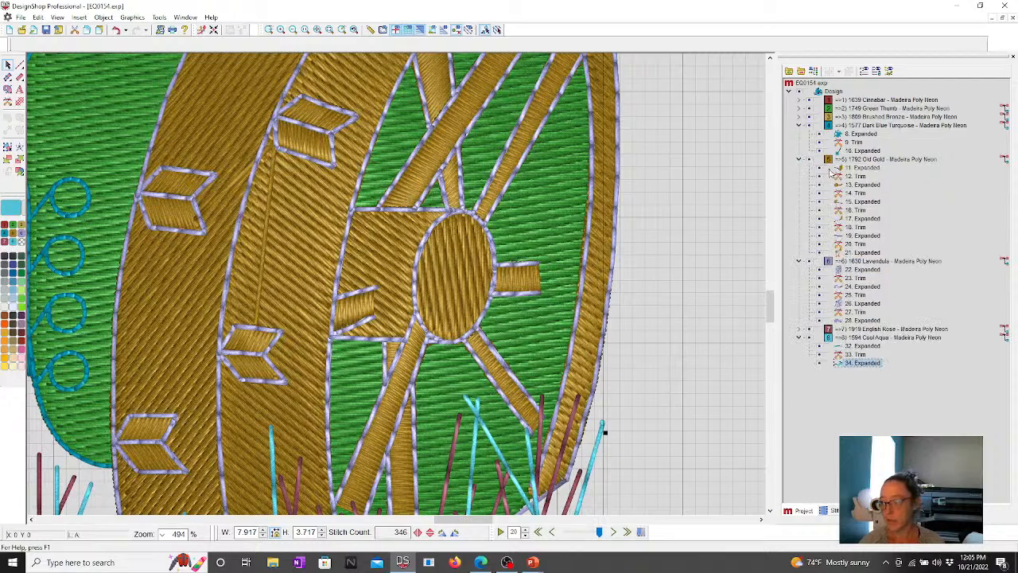
click(842, 168)
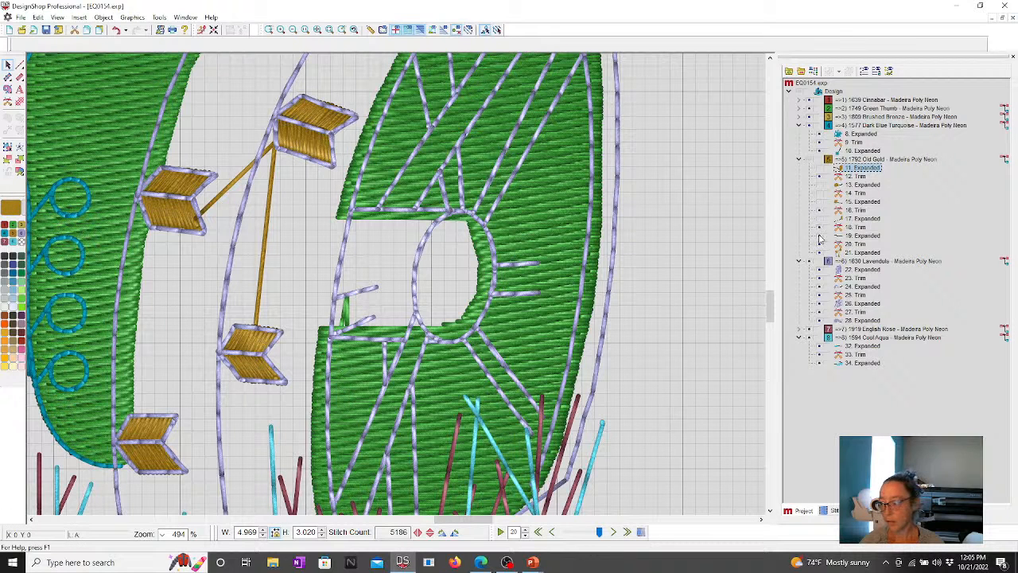
click(863, 252)
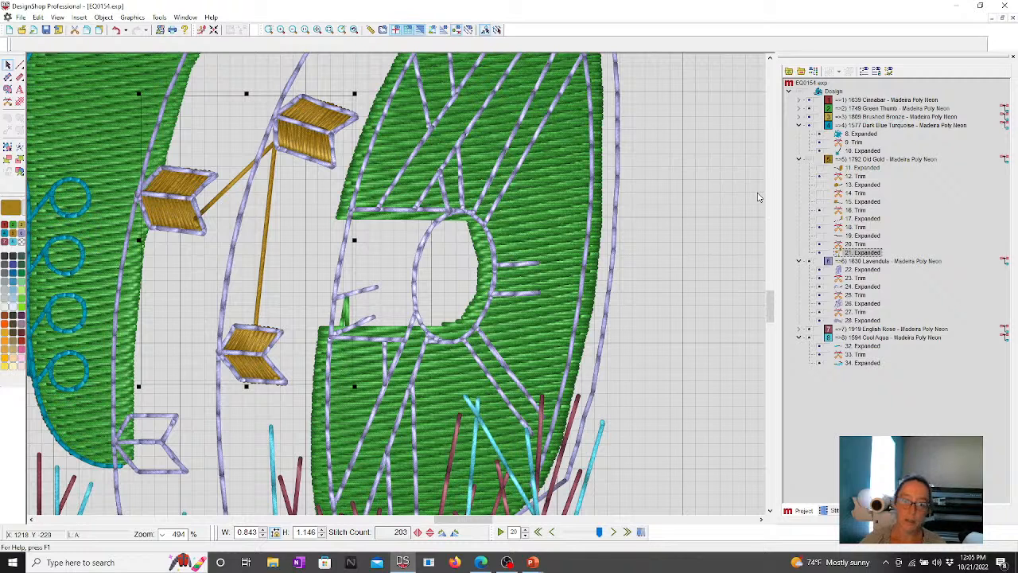
Step: Insert a trim midway along the diagonal connector between two rear-wheel treads and place it between the split Old Gold elements
click(498, 32)
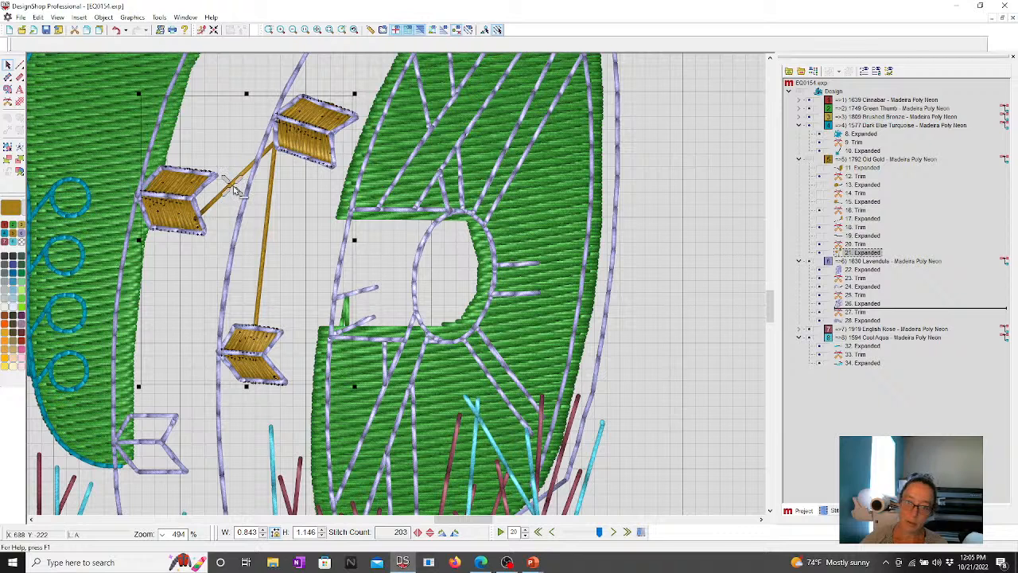
click(10, 102)
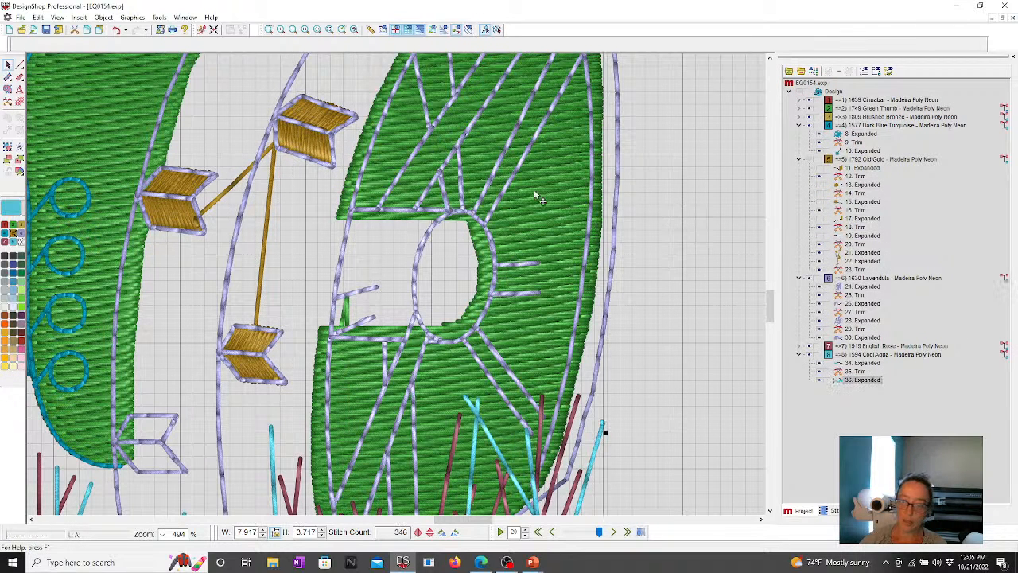
click(863, 261)
drag(854, 269, 855, 251)
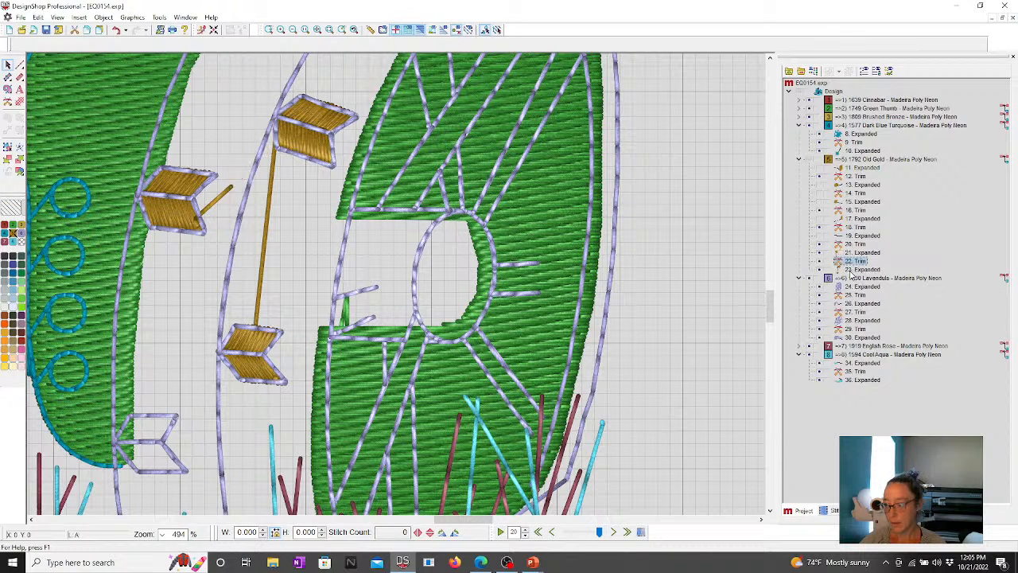
Step: Delete the leftover diagonal connector point from Old Gold element 21, before the new trim
click(856, 269)
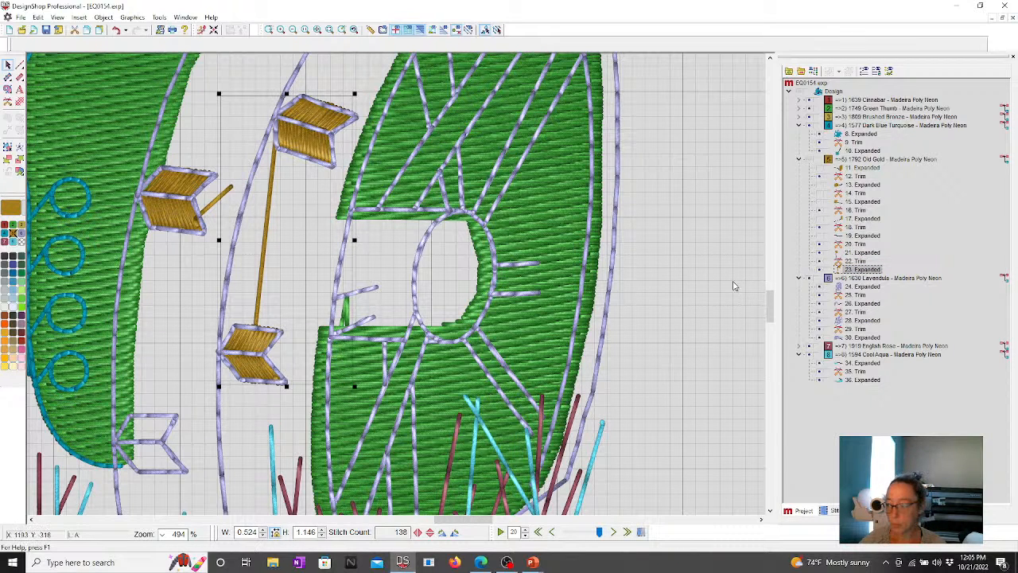
click(841, 252)
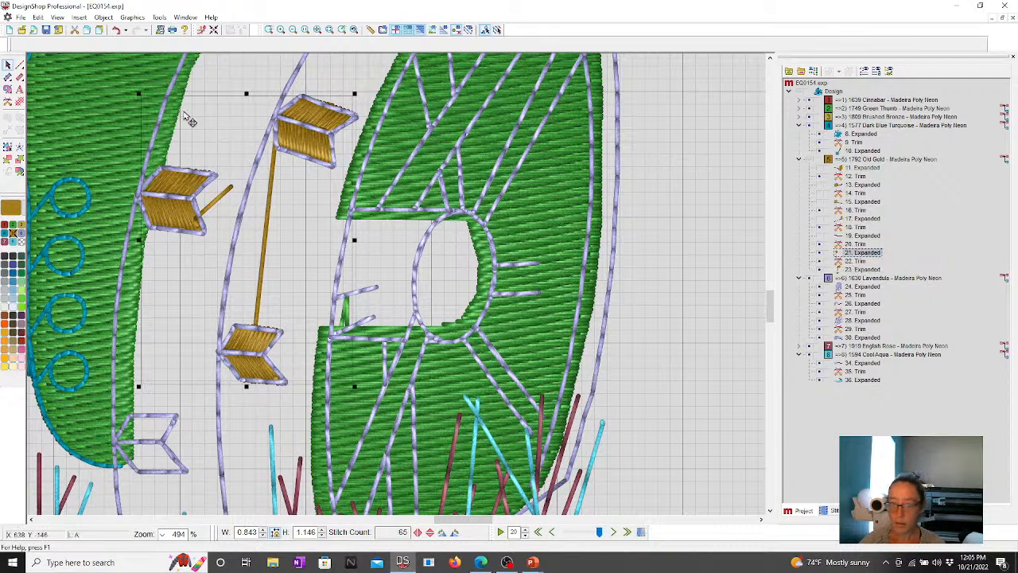
click(493, 31)
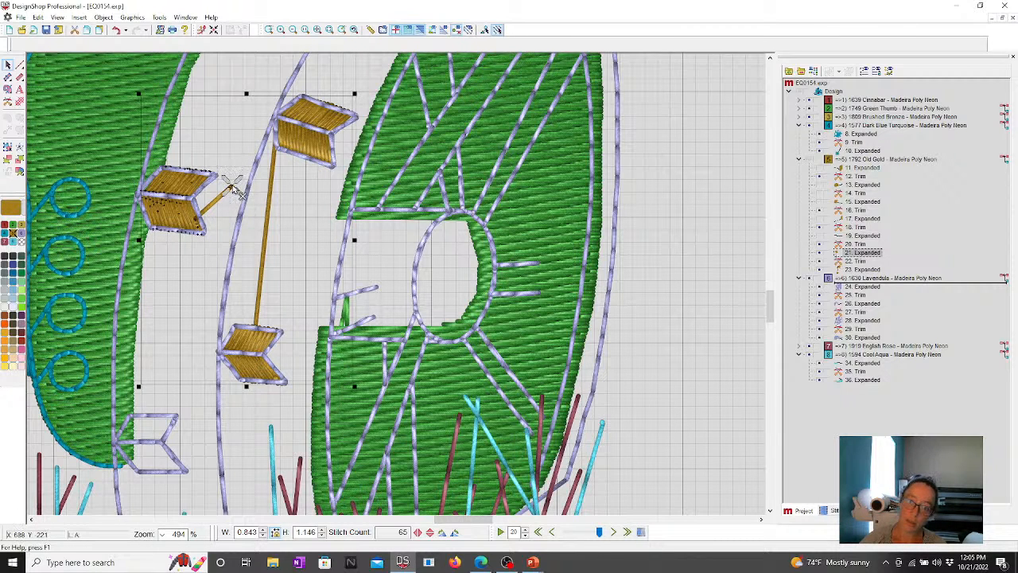
key(Delete)
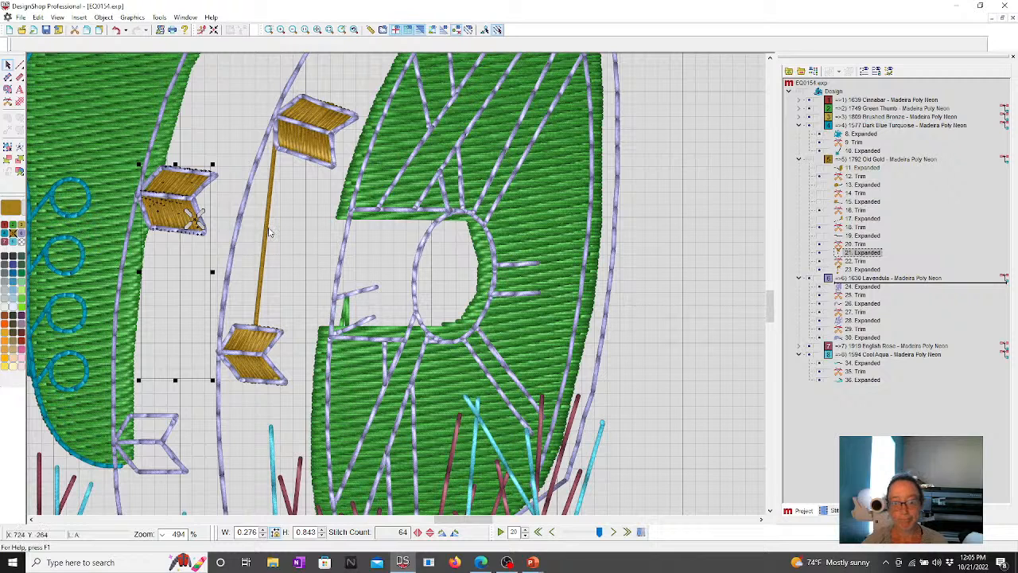
Step: Split the long connector in Old Gold element 23 with a trim placed between both parts and delete its leftover connector point before the trim
click(850, 269)
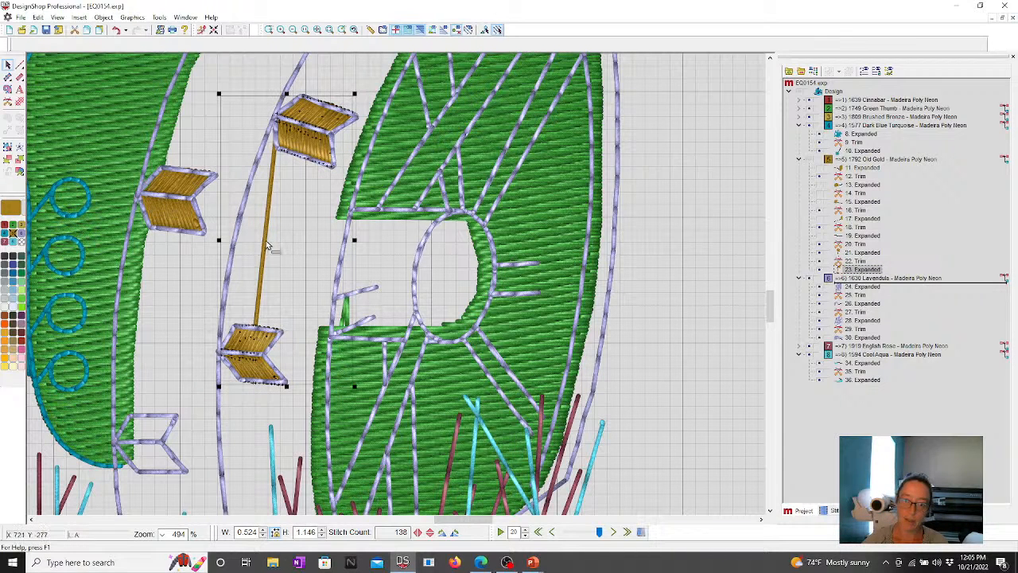
drag(267, 238, 715, 306)
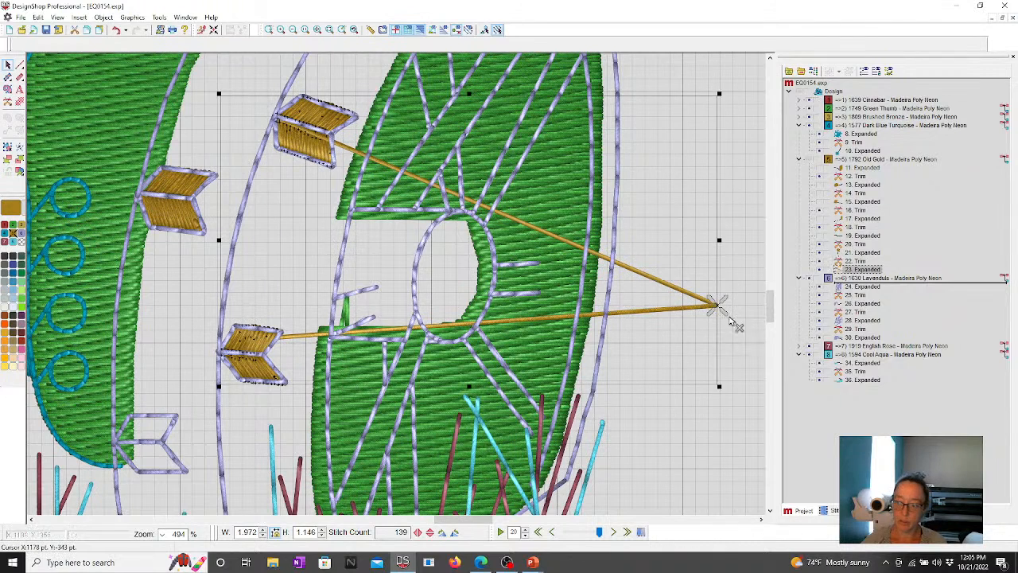
click(7, 102)
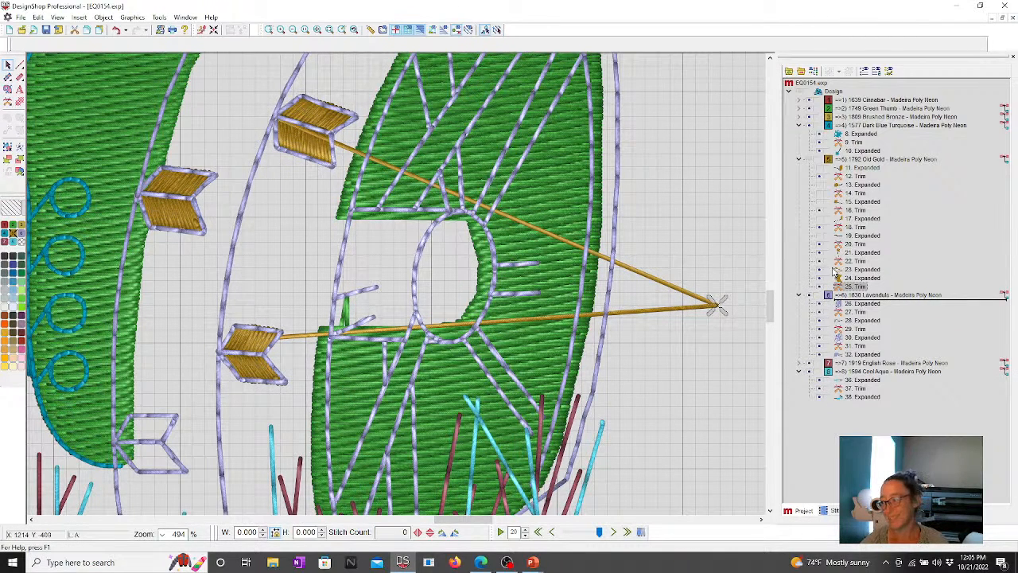
click(855, 269)
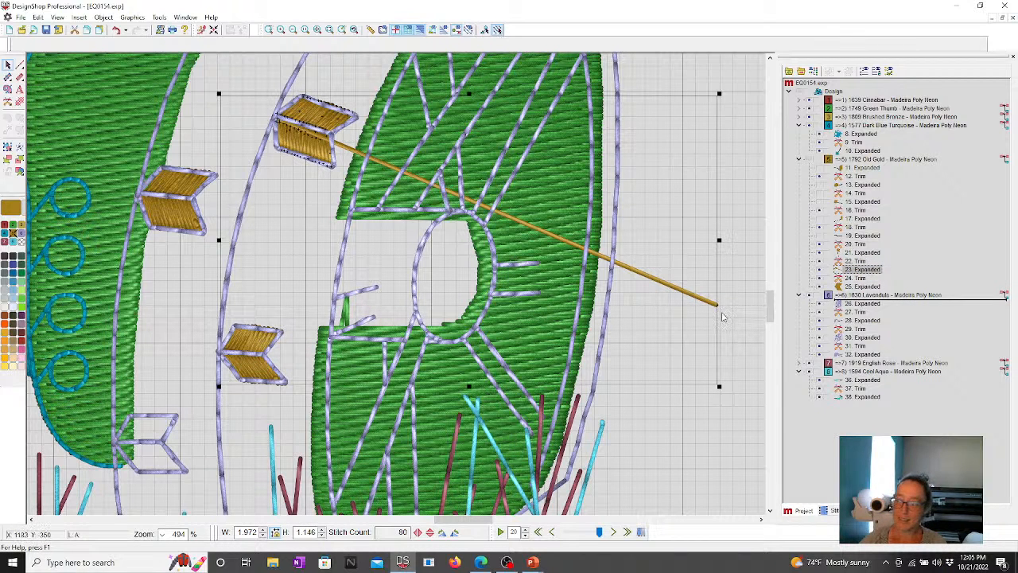
key(Delete)
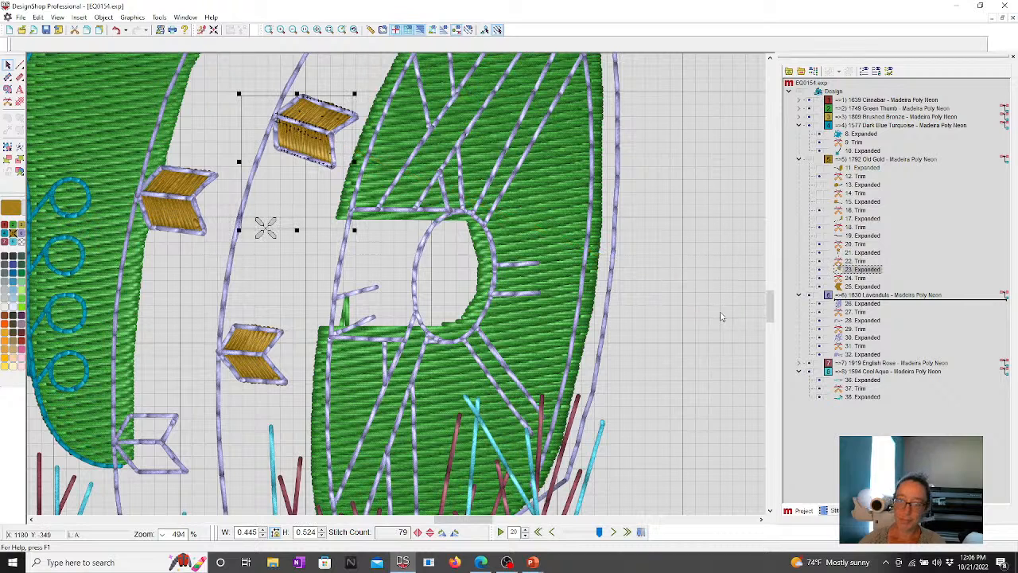
Step: Make all Old Gold elements of the tractor visible again and switch to the PowerPoint slide show of questions
click(322, 30)
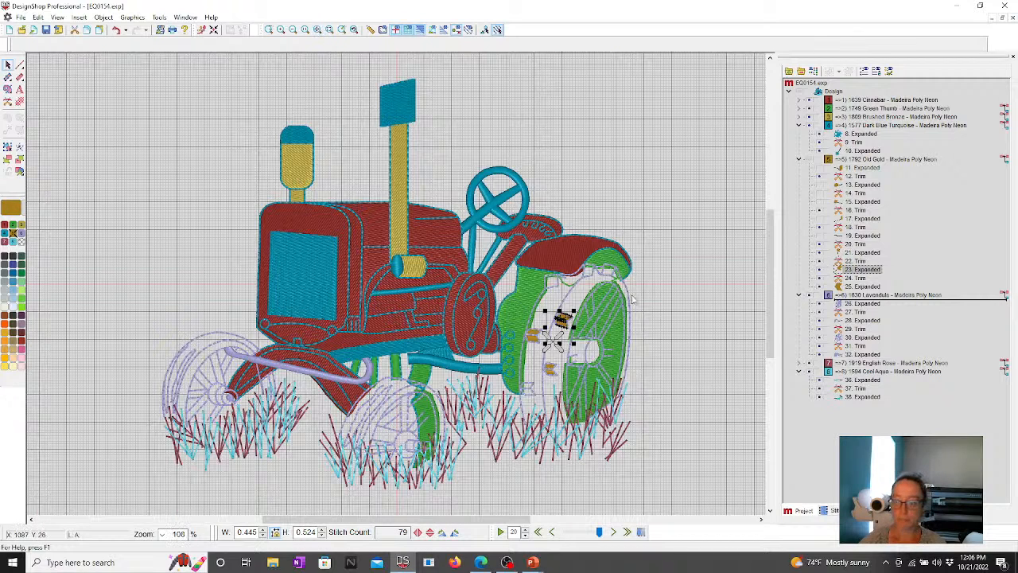
click(810, 160)
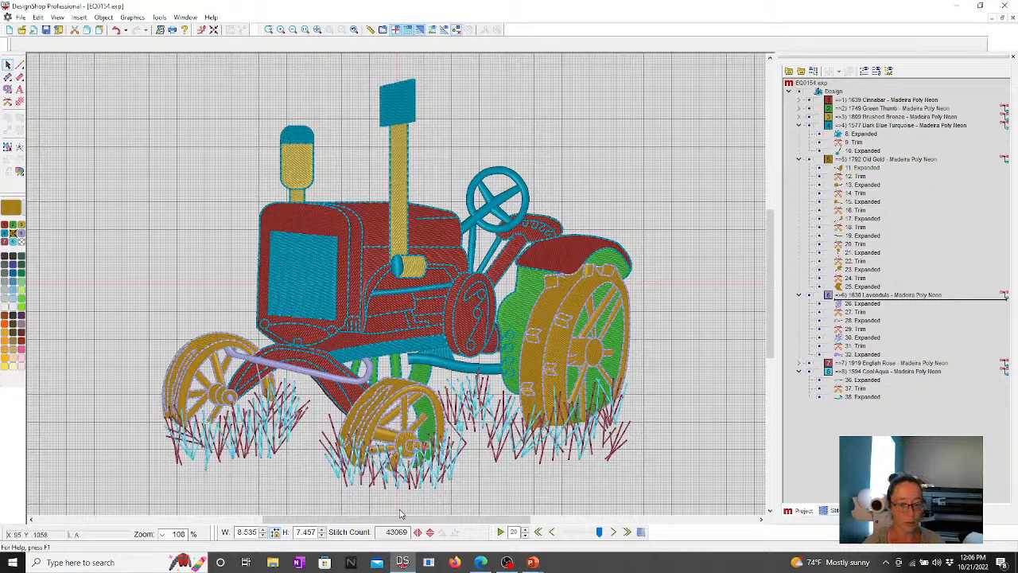
mouse_move(533, 562)
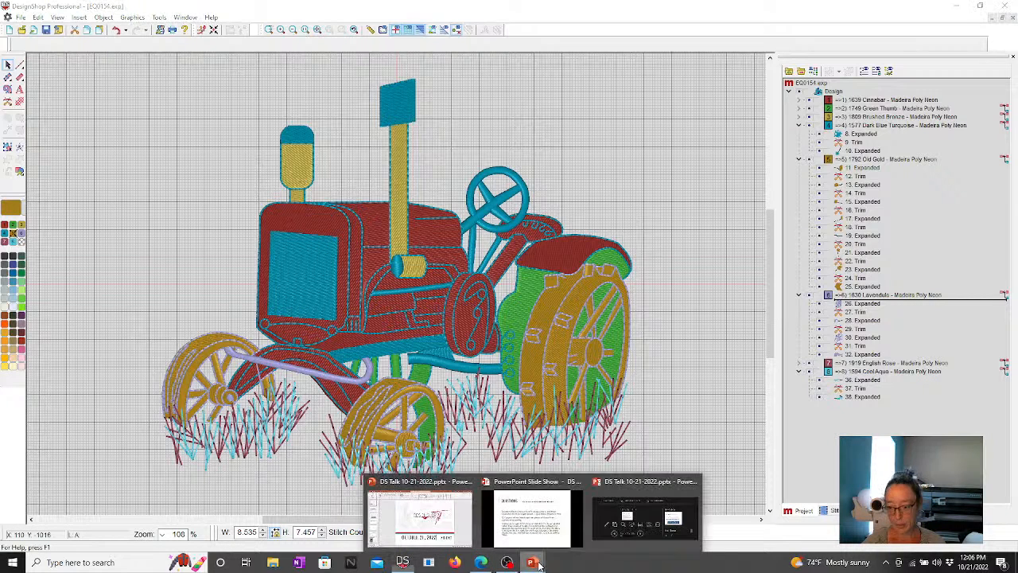
click(531, 517)
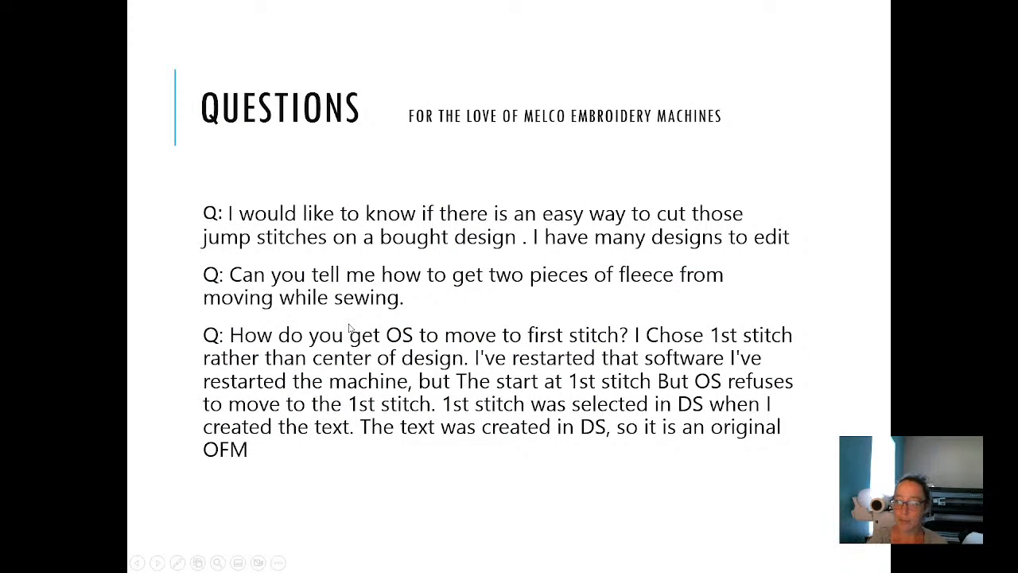
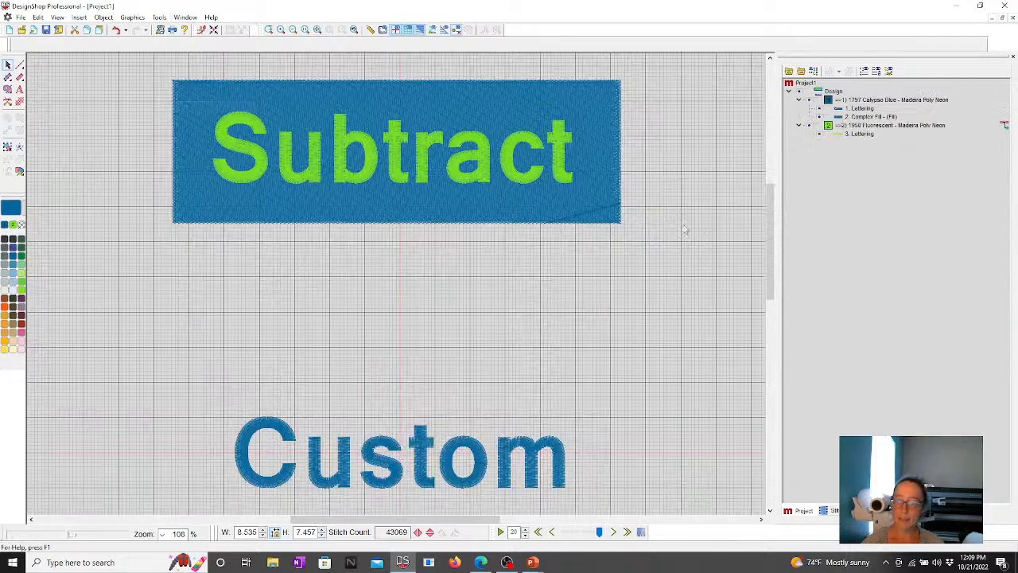
Step: Draw a blue rectangular complex fill about 6.5 by 1.9 in between the Subtract block and the Custom lettering
click(340, 153)
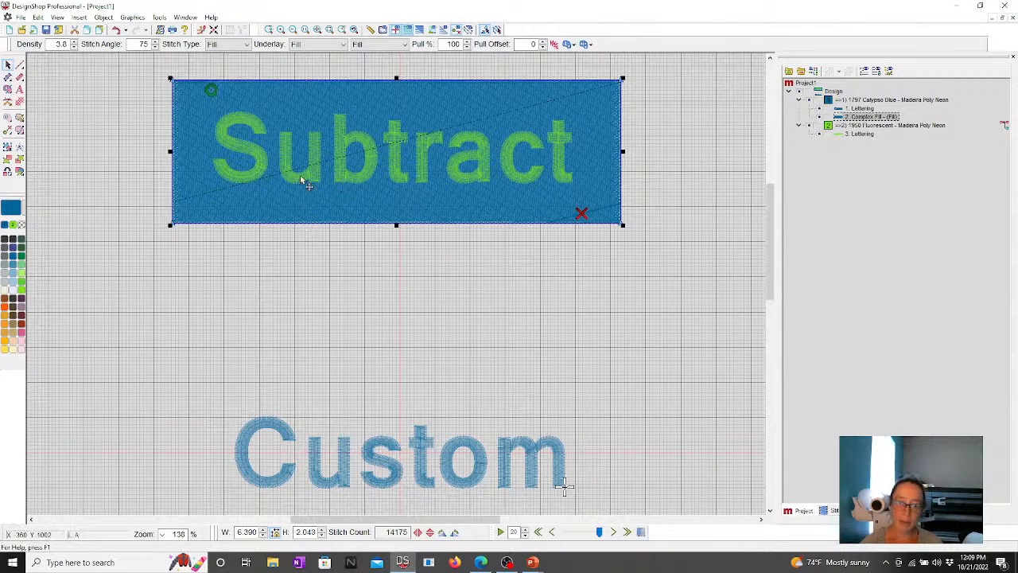
click(350, 345)
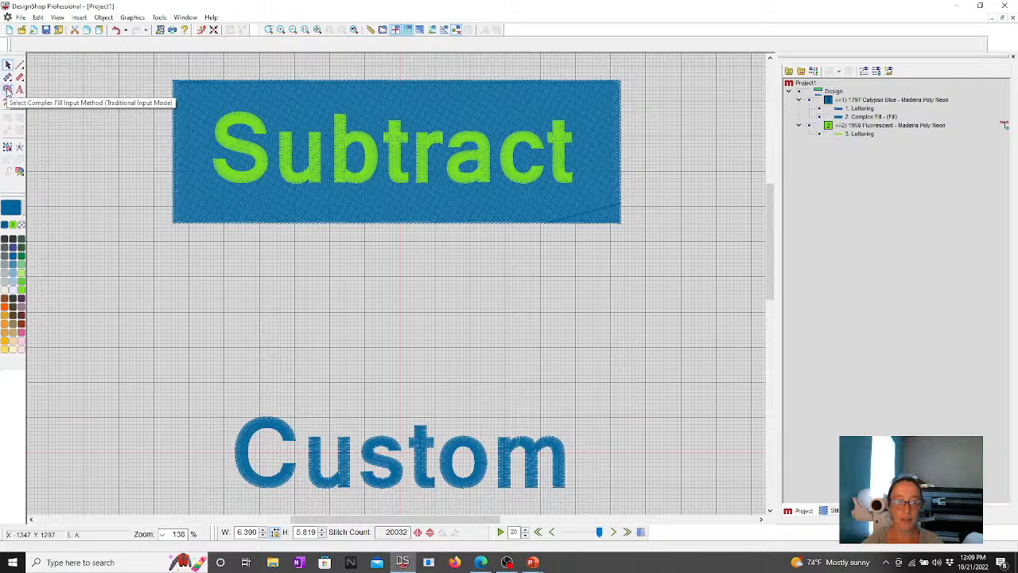
click(7, 91)
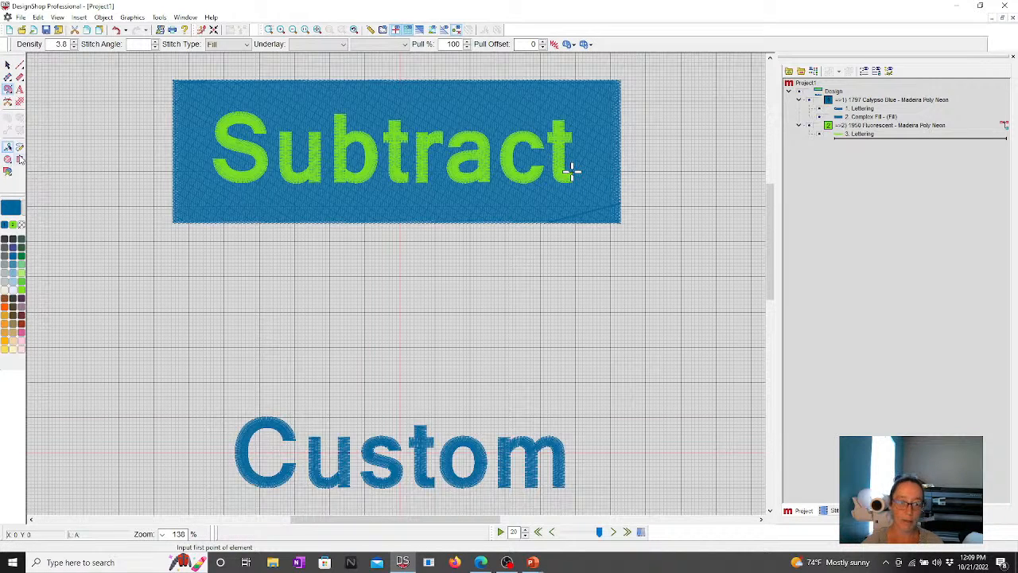
click(173, 259)
click(626, 390)
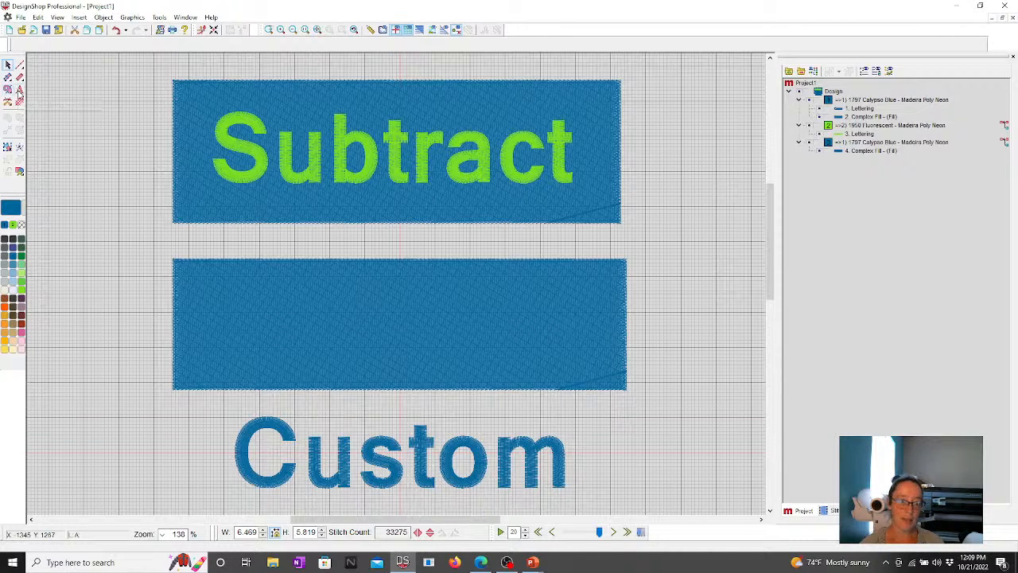
Step: Add green Basic Block lettering reading "Subtract" and move it onto the new blue rectangle
click(20, 90)
click(13, 224)
click(216, 340)
text(Subtract)
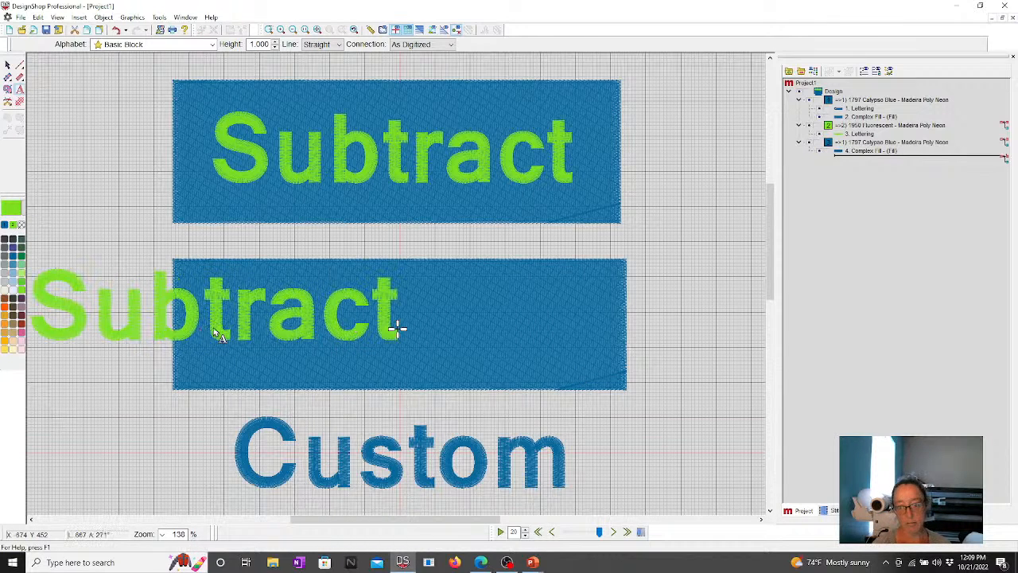
key(Return)
drag(215, 334, 308, 313)
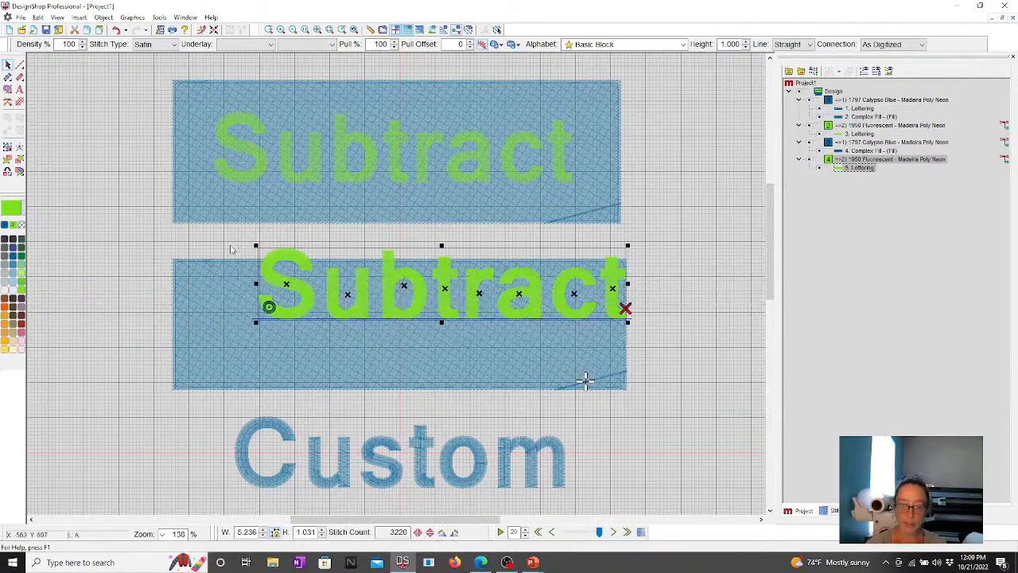
drag(83, 266, 587, 364)
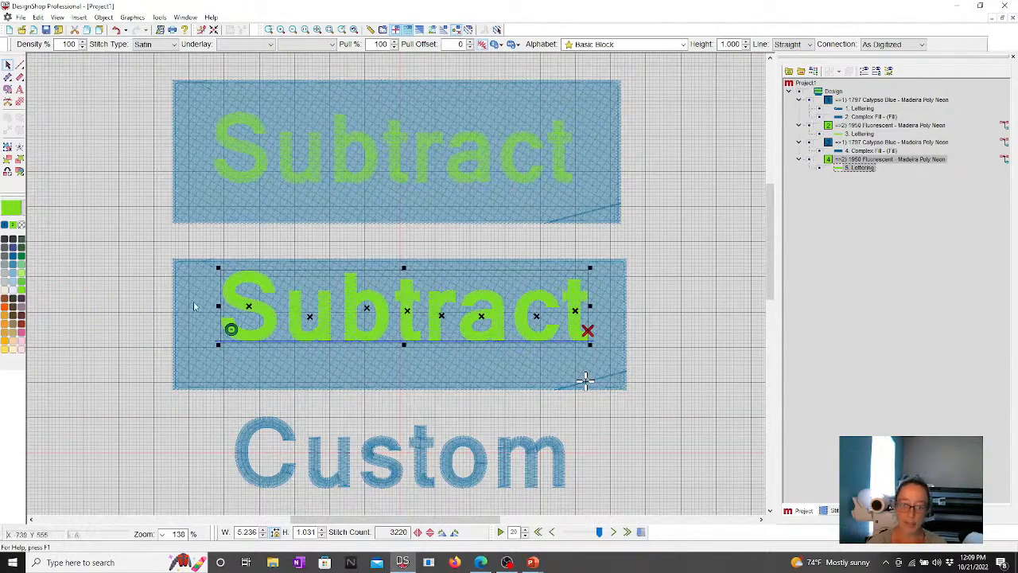
ctrl+click(192, 335)
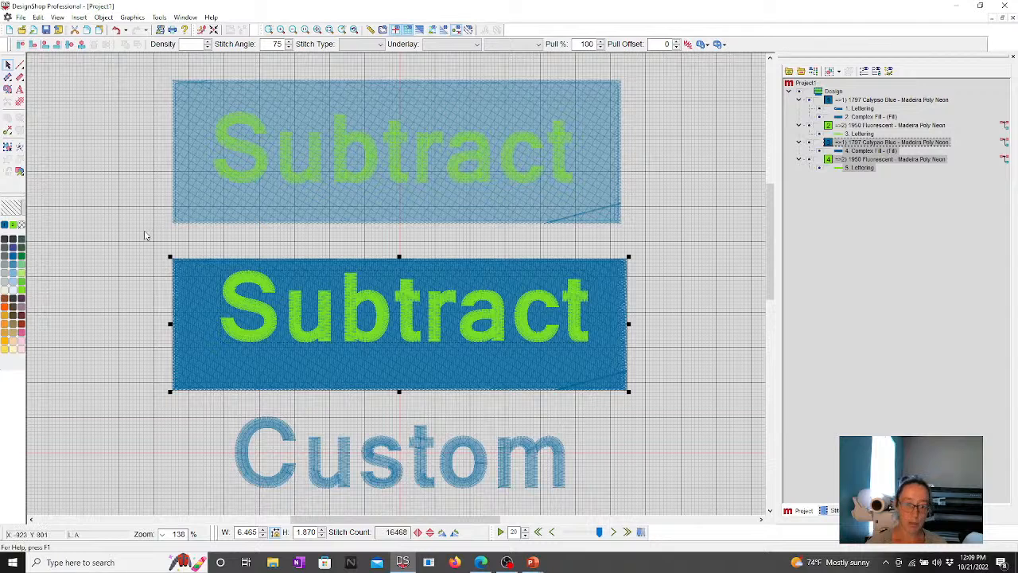
click(148, 265)
drag(147, 236, 671, 425)
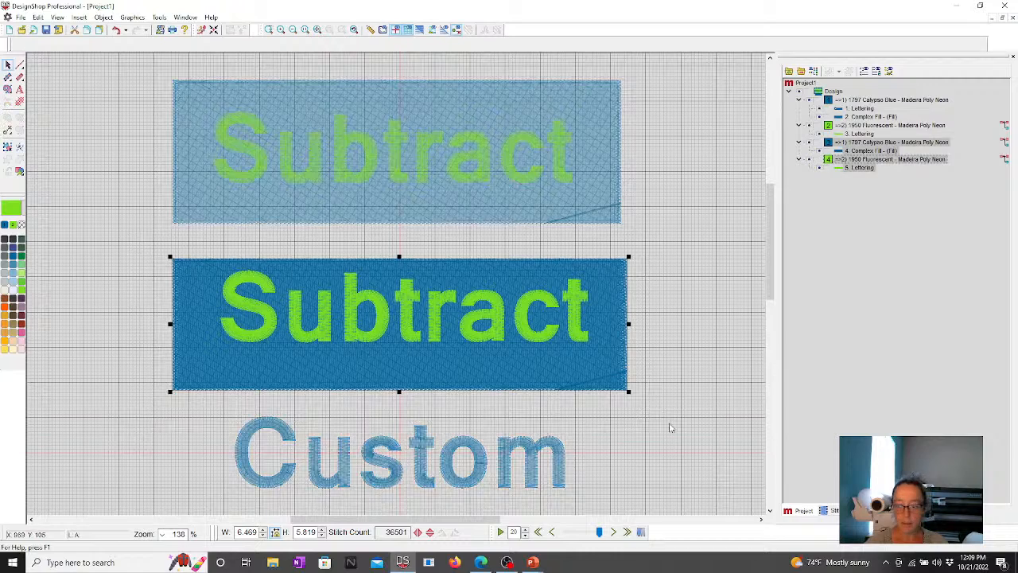
click(103, 260)
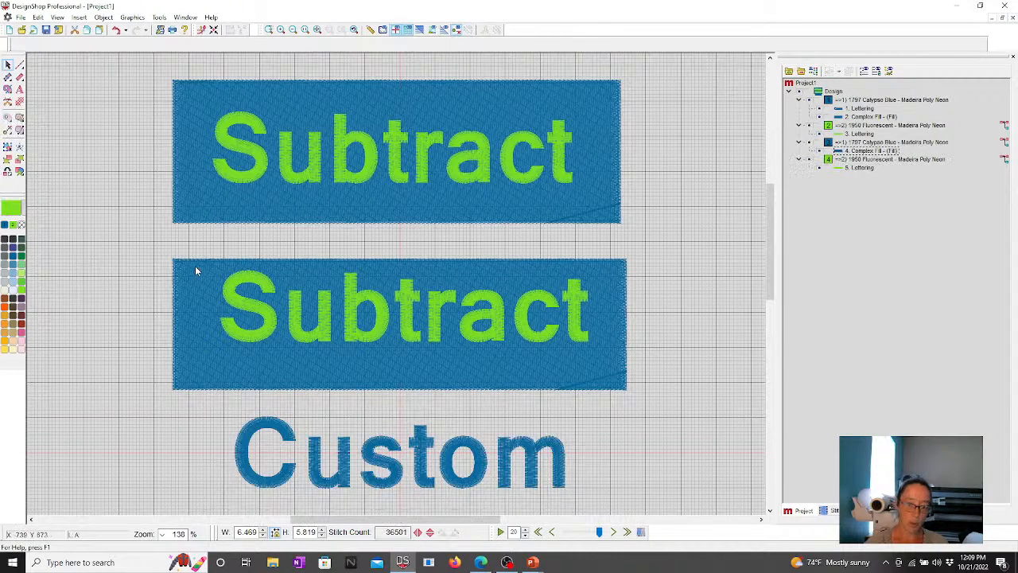
Step: Center the new green Subtract lettering horizontally and vertically on the lower blue rectangle
click(197, 268)
ctrl+click(267, 317)
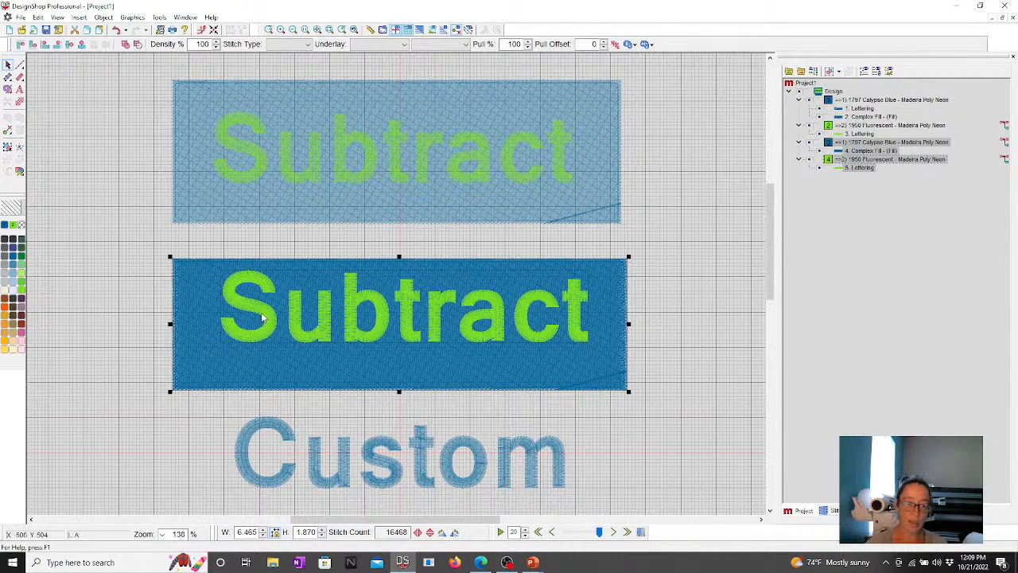
click(69, 45)
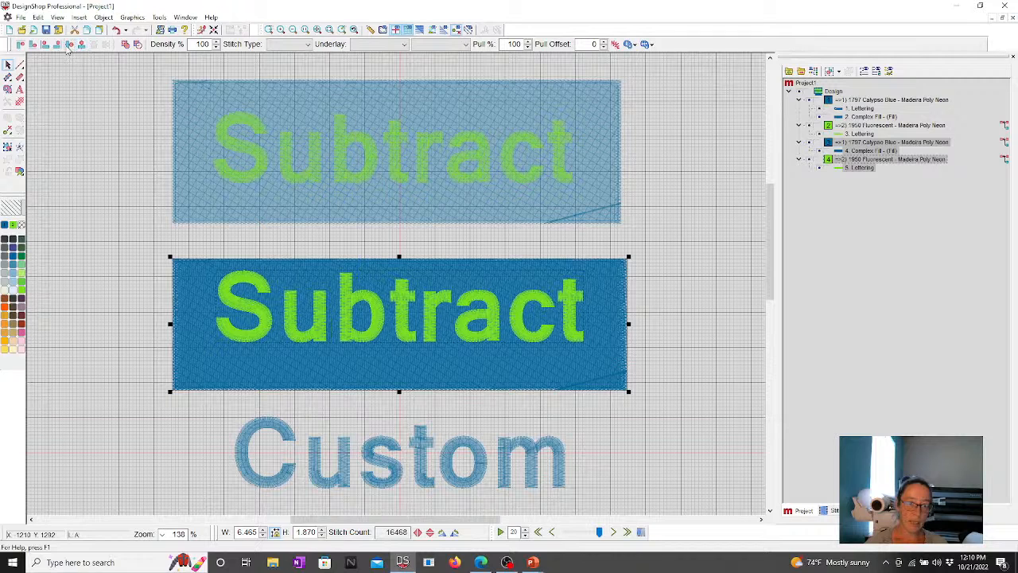
click(59, 45)
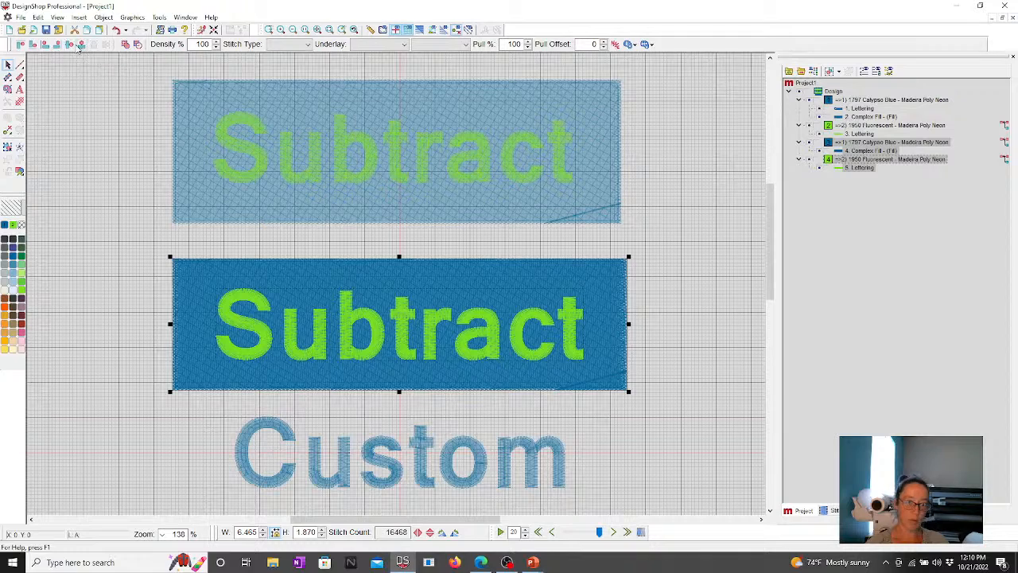
click(143, 334)
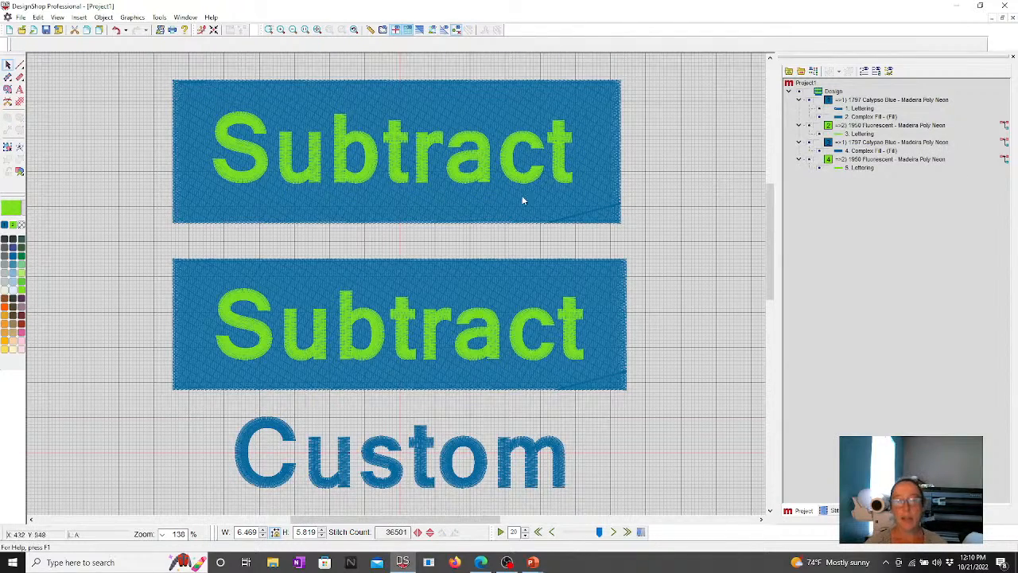
Step: Subtract the upper green Subtract lettering from its blue rectangular fill with a 10 pt overlap and hide that lettering
click(469, 149)
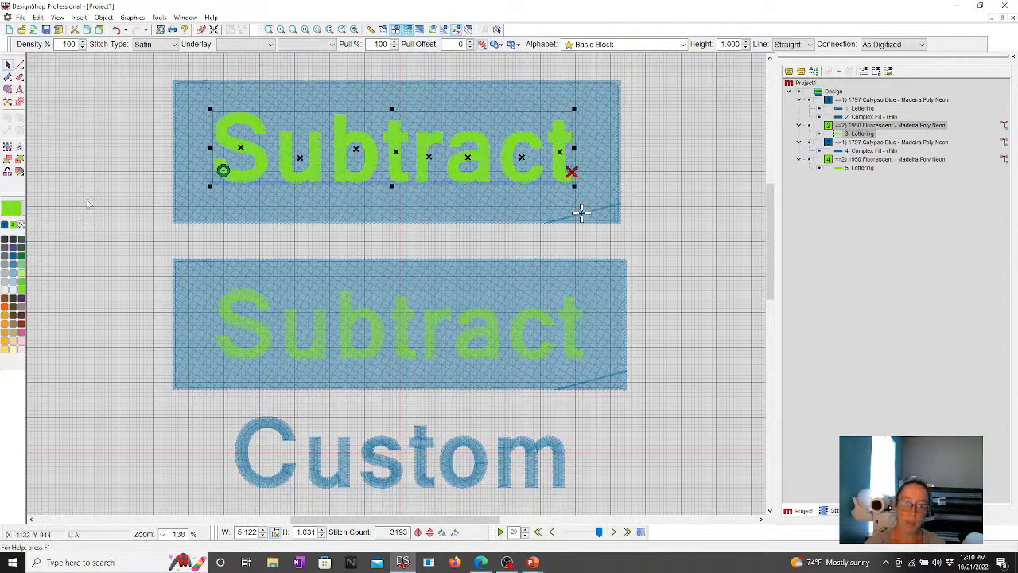
click(127, 207)
click(197, 92)
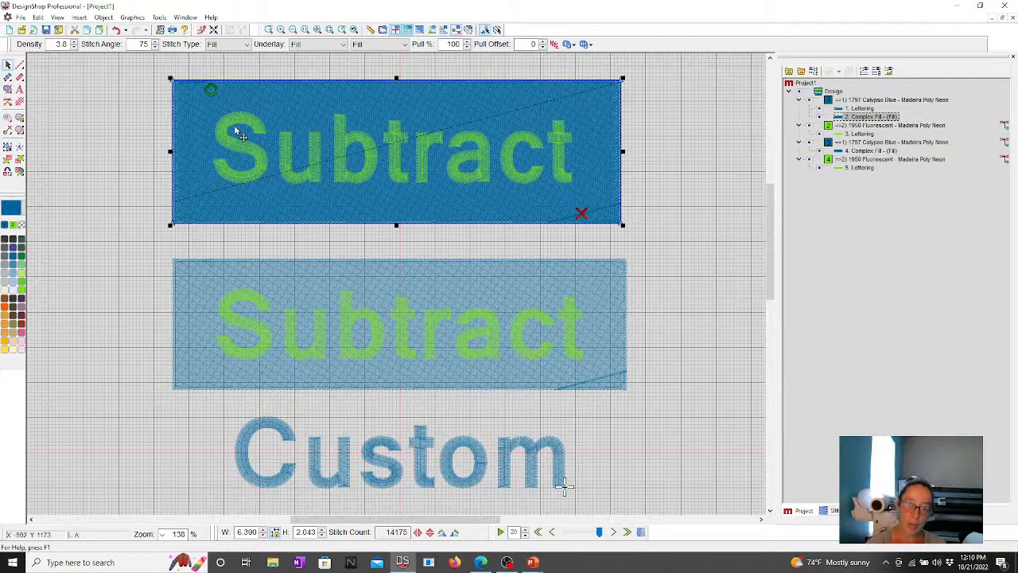
click(248, 154)
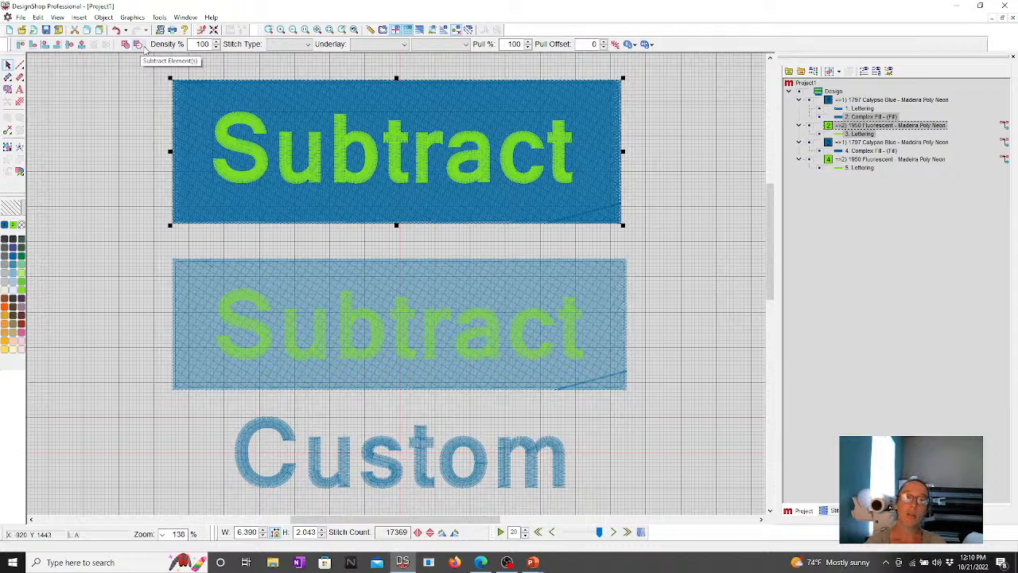
click(138, 44)
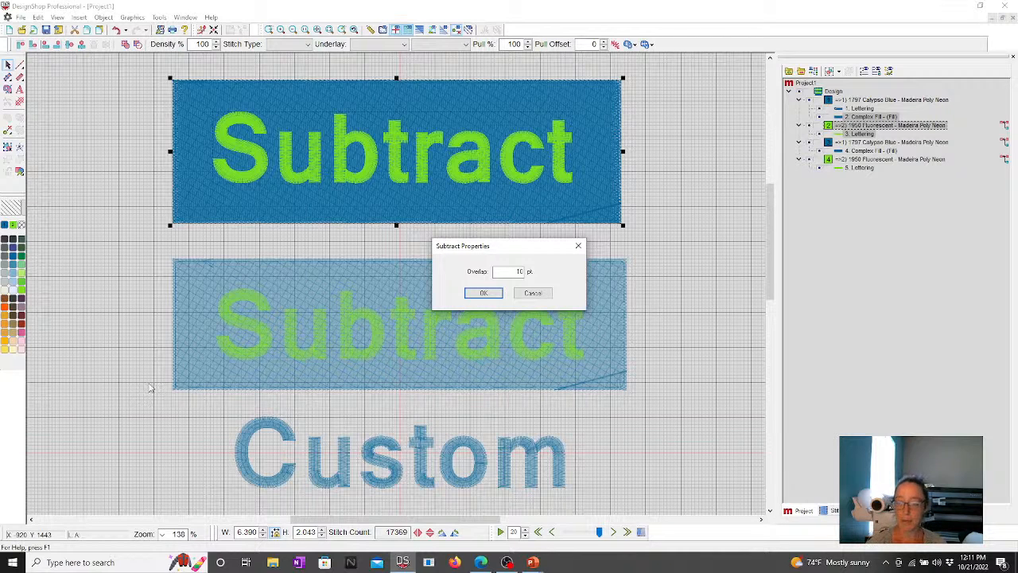
click(486, 292)
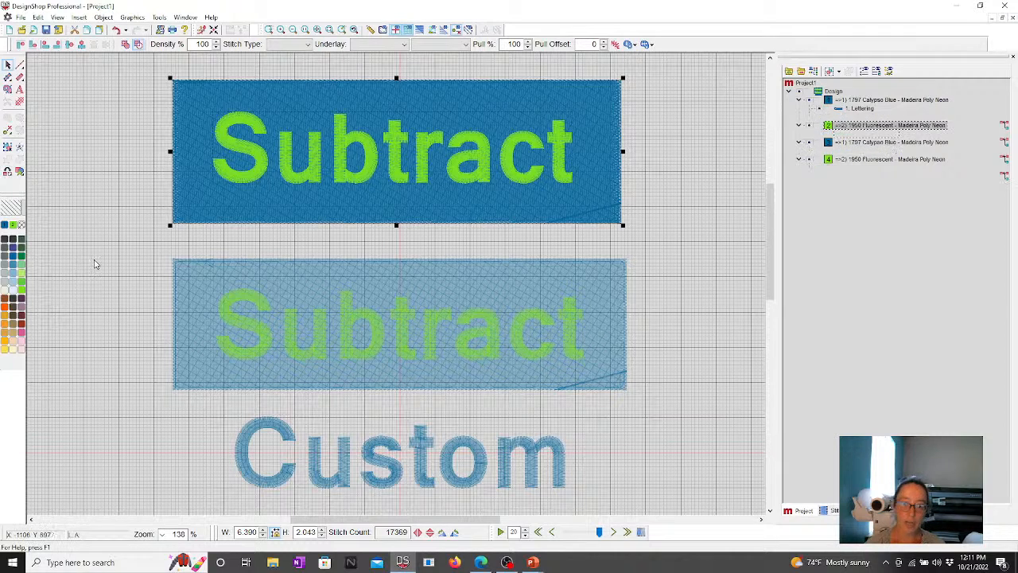
click(466, 166)
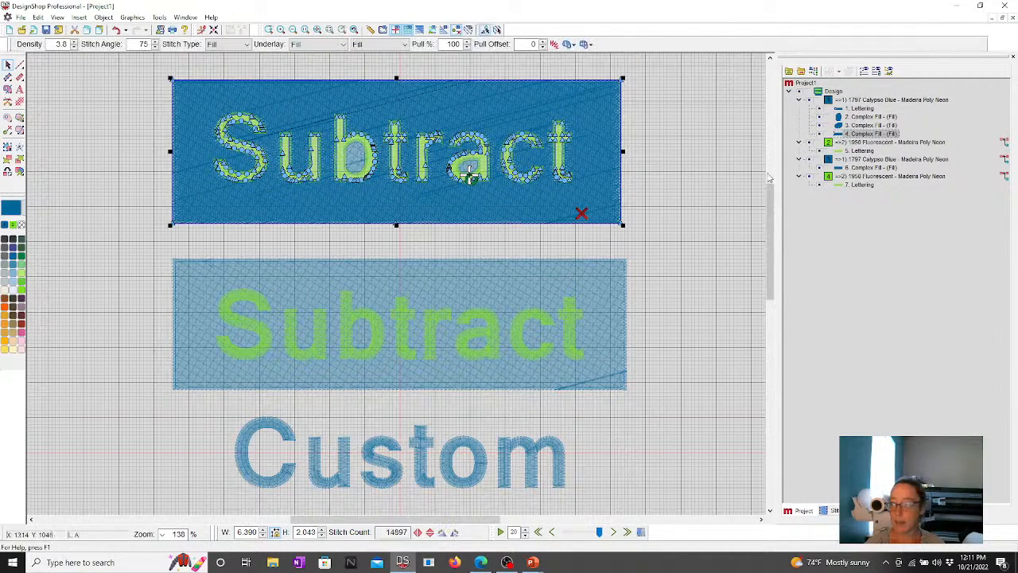
click(659, 206)
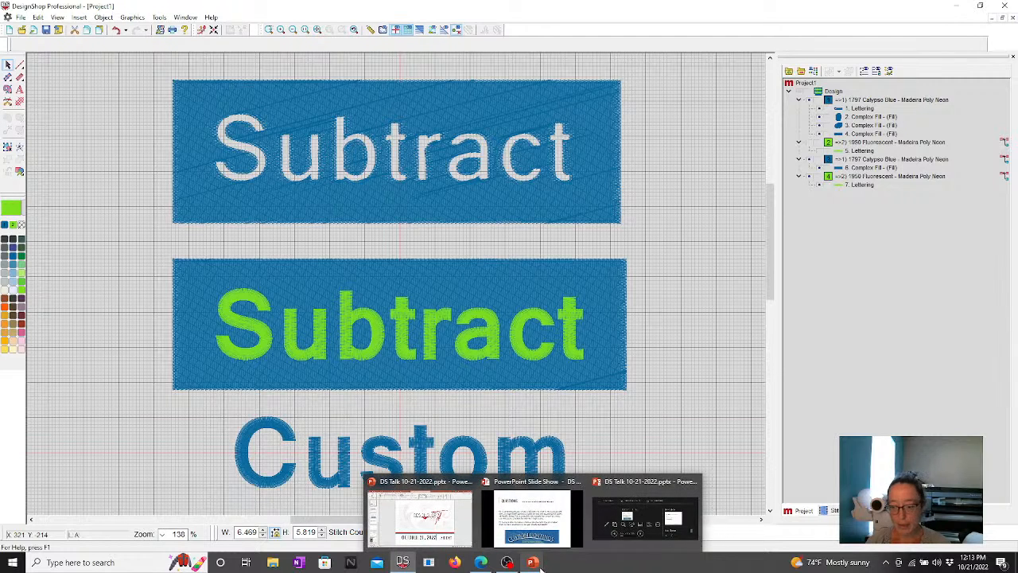
Step: Advance the PowerPoint slide show to the next Questions slide, about the big initial and the shadow lettering, and return to DesignShop
click(529, 537)
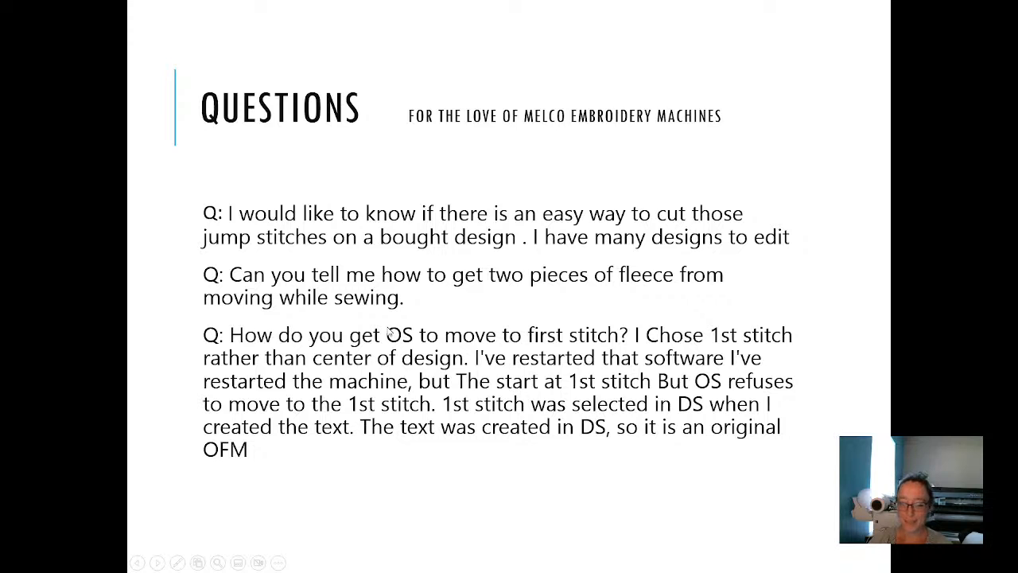
click(390, 333)
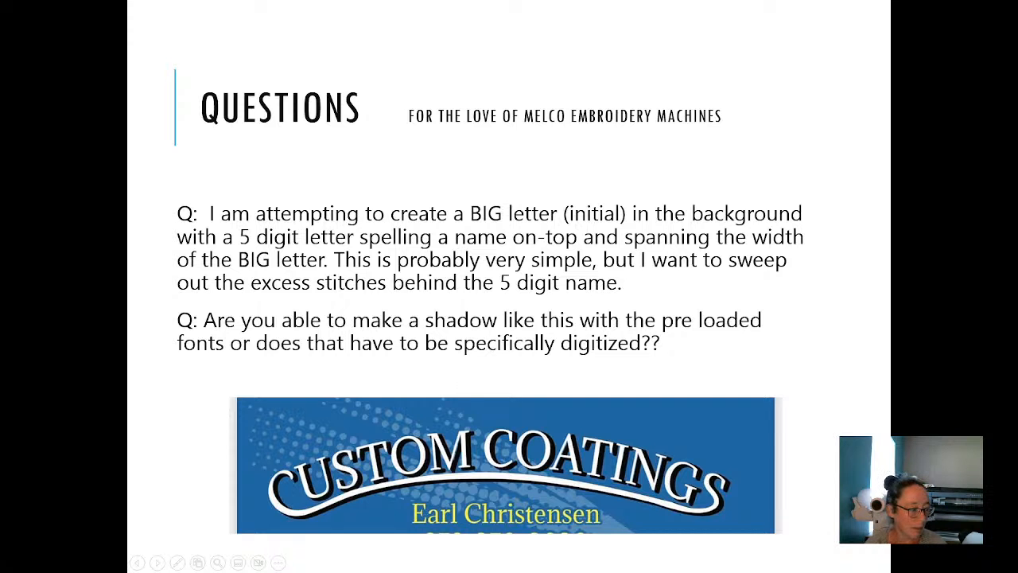
key(alt+Tab)
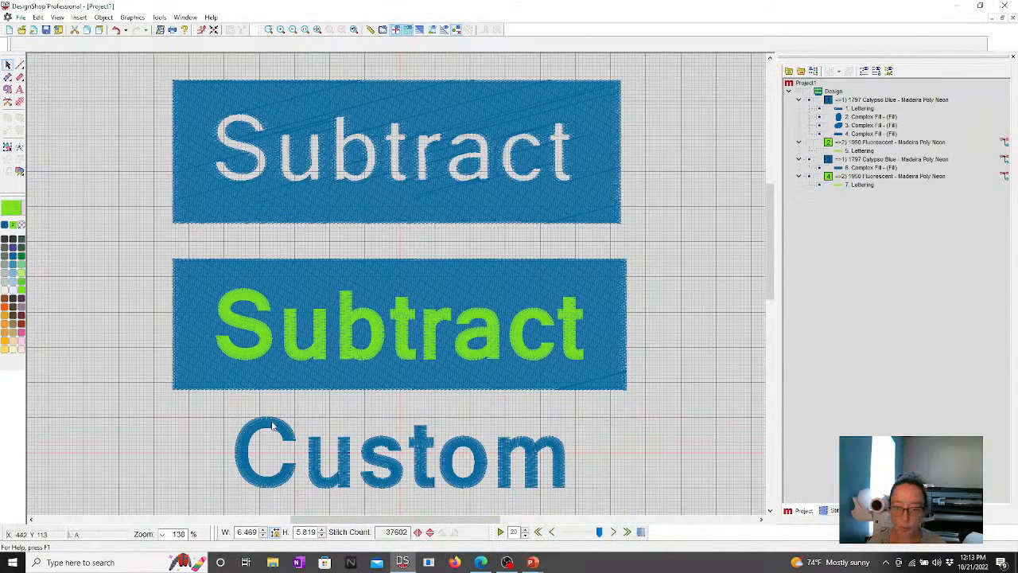
Step: Move the blue Custom lettering down and slightly left, farther away from the lower Subtract block
scroll(299, 295, down, 3)
click(299, 295)
drag(299, 295, 264, 377)
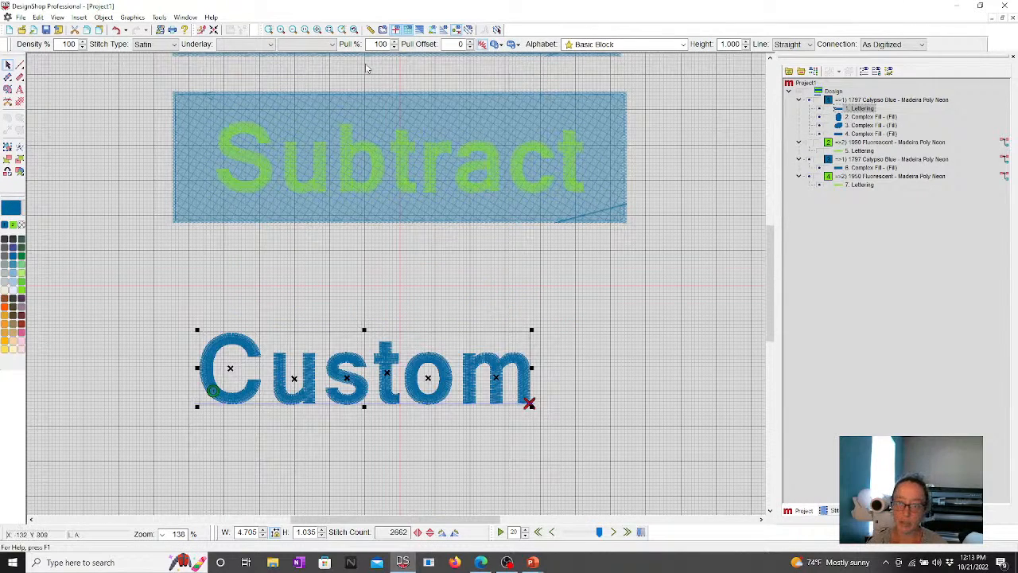
Step: Add a shadow to the Custom lettering and display the design in the realistic 3D view
click(329, 29)
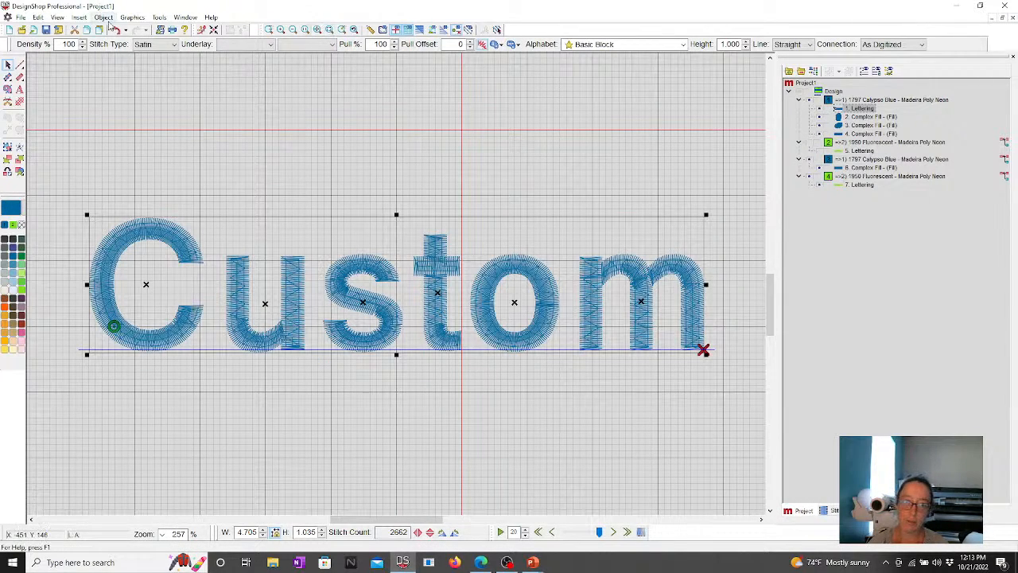
click(235, 190)
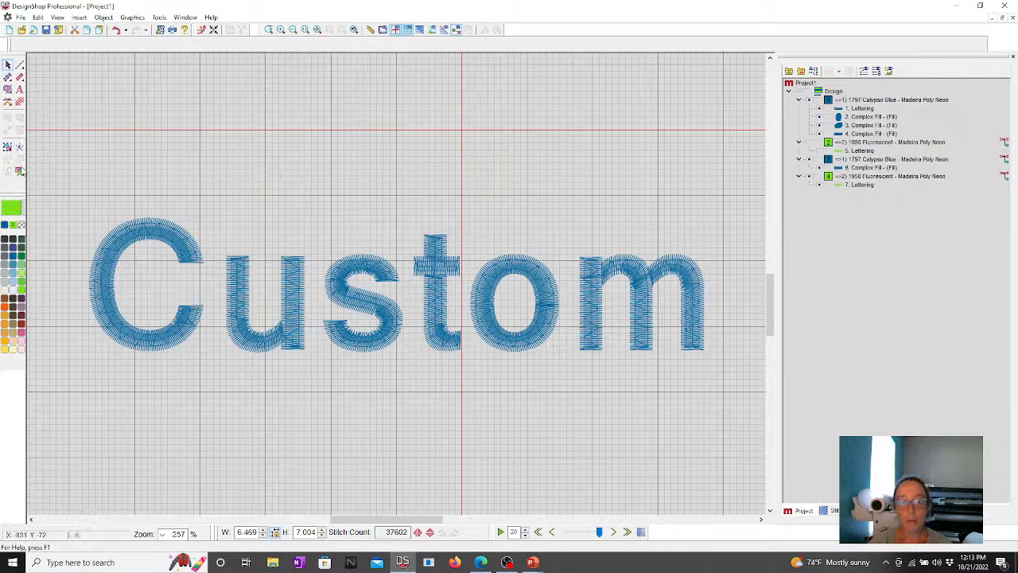
click(144, 238)
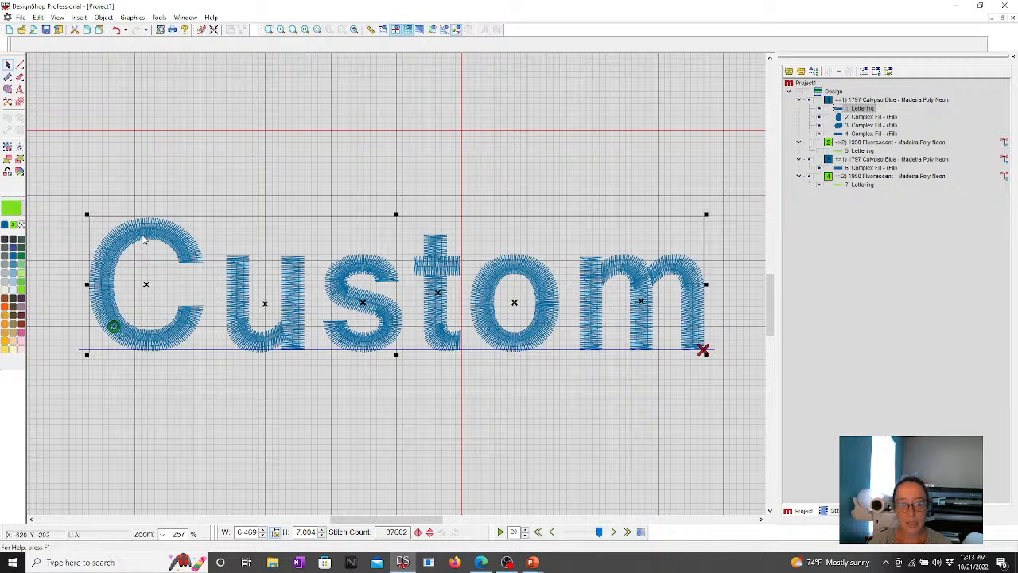
click(103, 17)
click(151, 224)
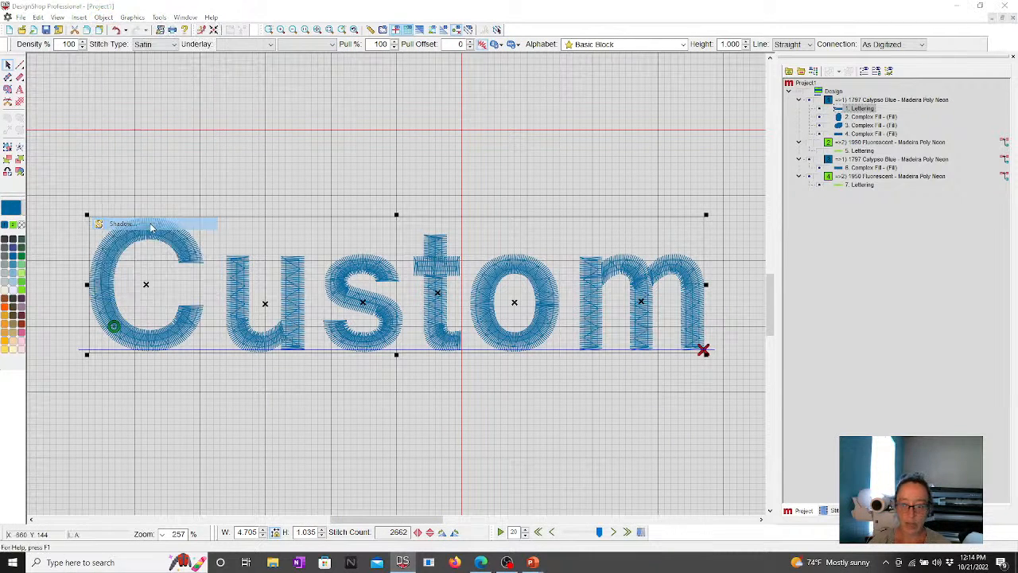
click(512, 351)
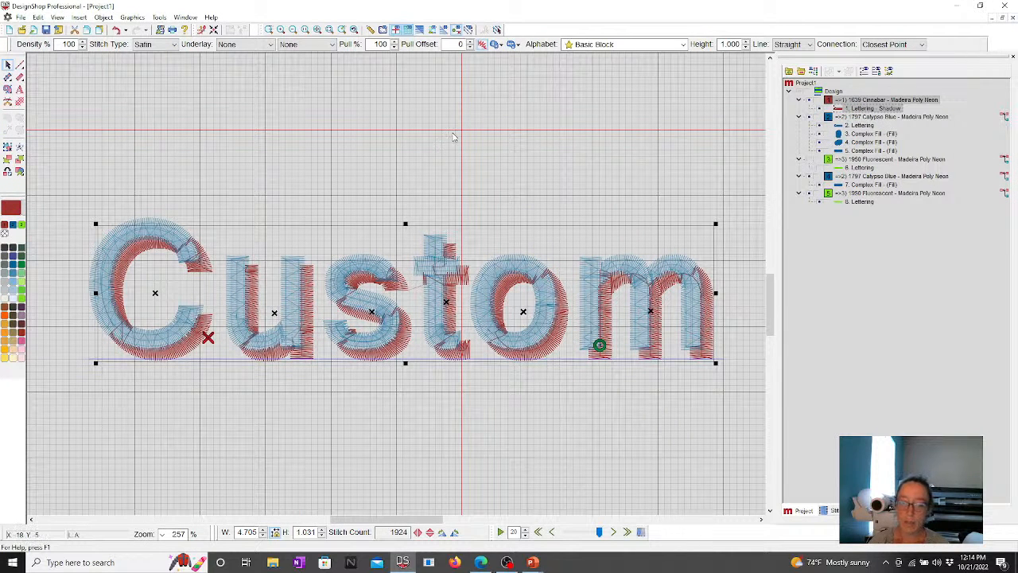
click(354, 152)
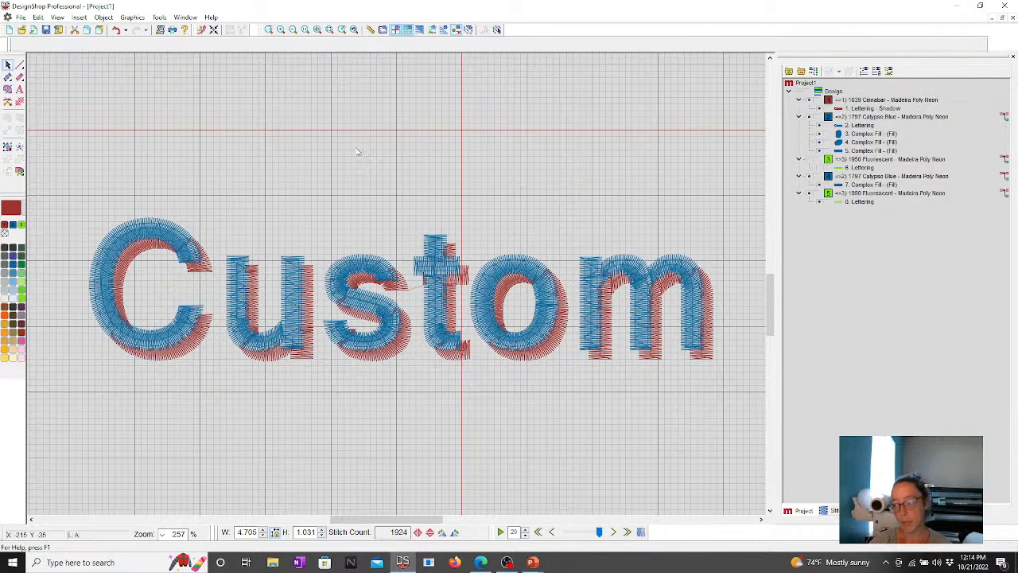
click(420, 30)
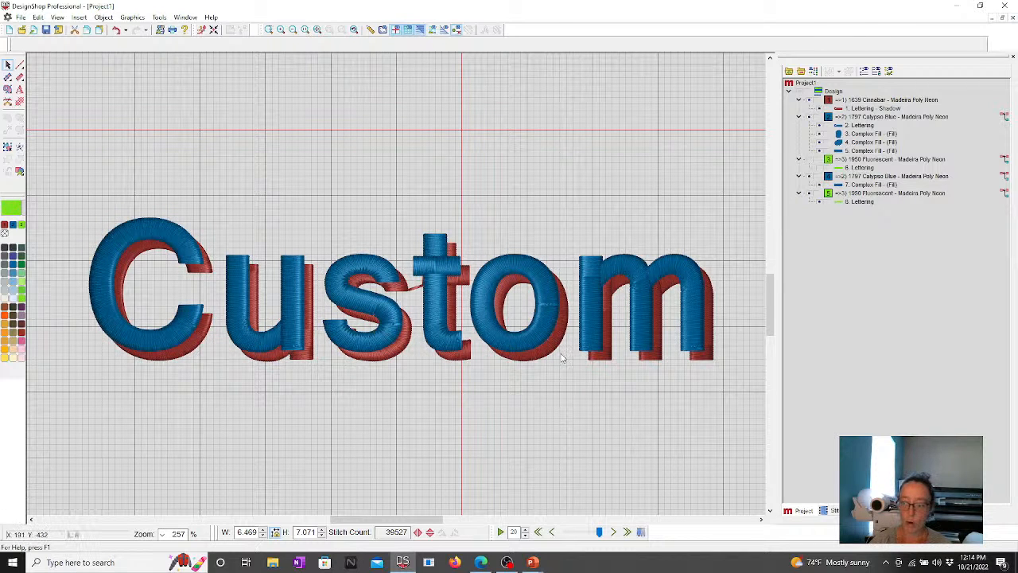
Step: Reposition the blue Custom lettering slightly up and right over its red shadow so the shadow falls to the lower left
click(333, 340)
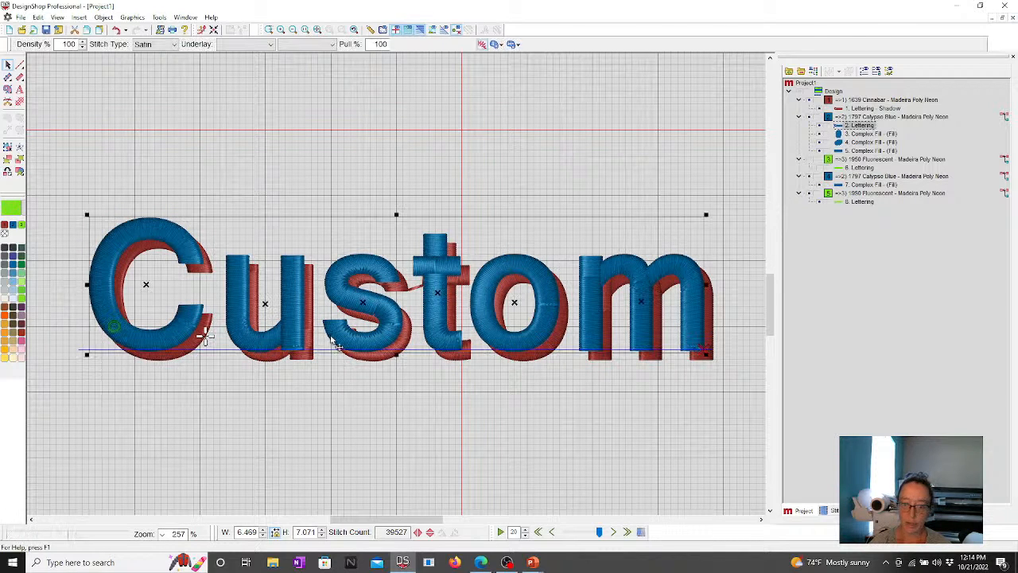
click(358, 440)
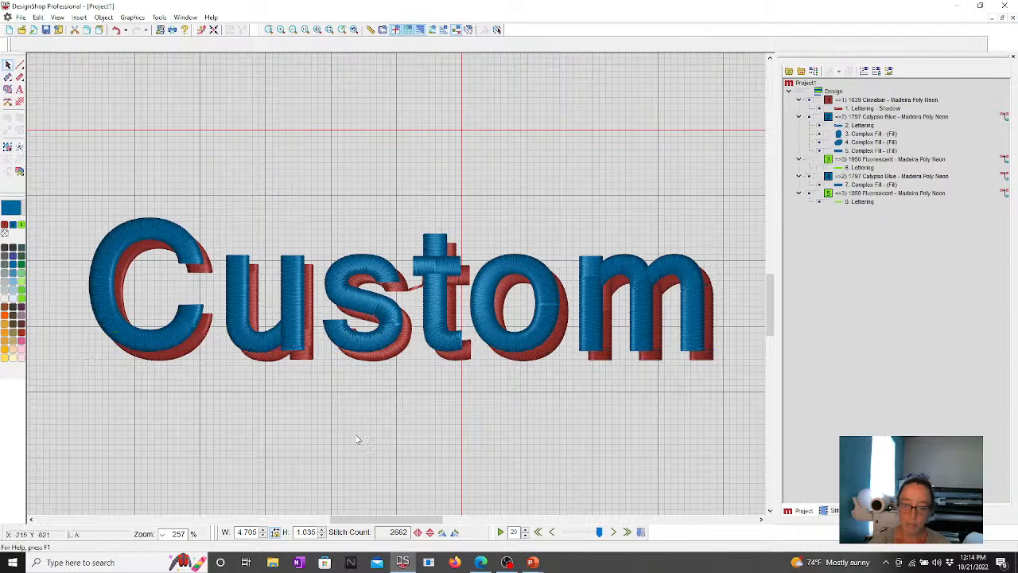
click(358, 302)
drag(339, 295, 347, 293)
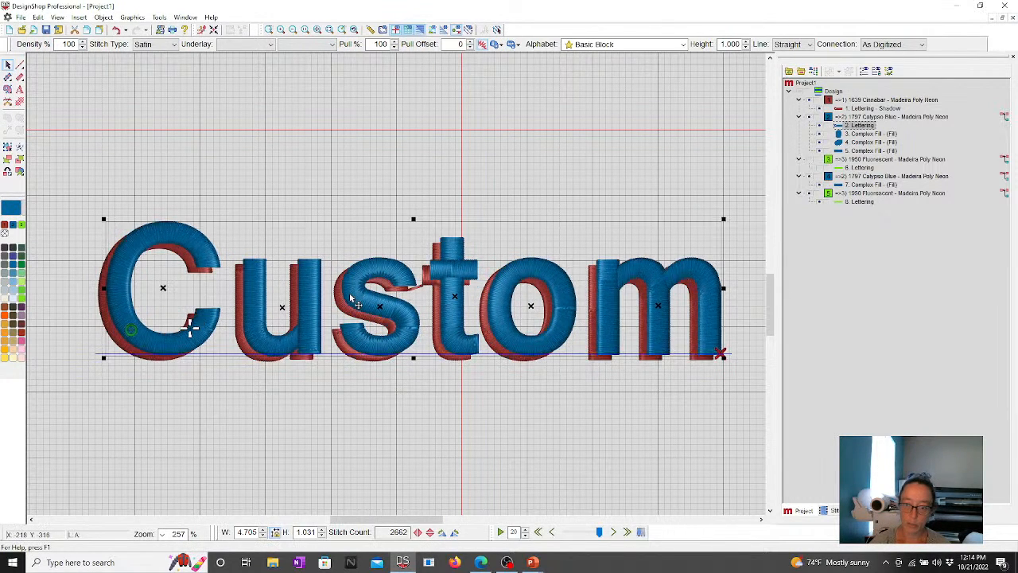
drag(367, 342, 371, 347)
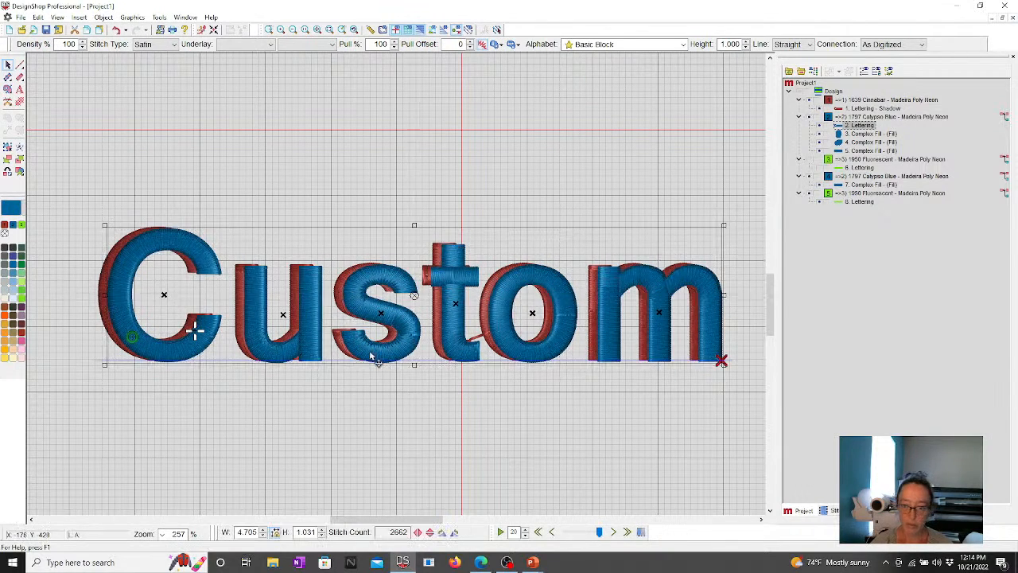
drag(378, 366, 401, 328)
drag(188, 326, 187, 319)
click(450, 485)
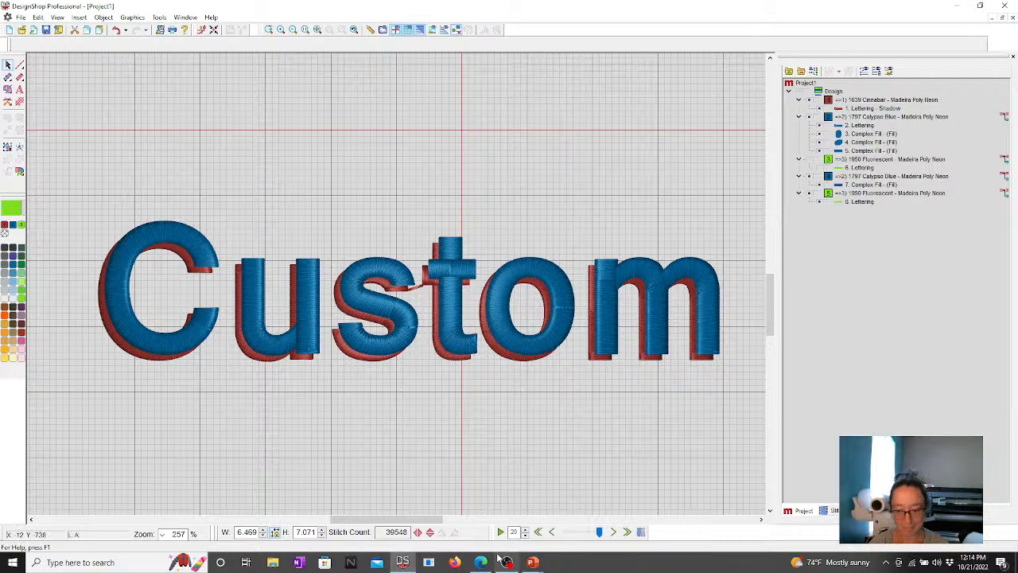
Step: Switch to the PowerPoint slide show and advance to the Questions slide about large fill stitches and embroidering sleeves
mouse_move(509, 563)
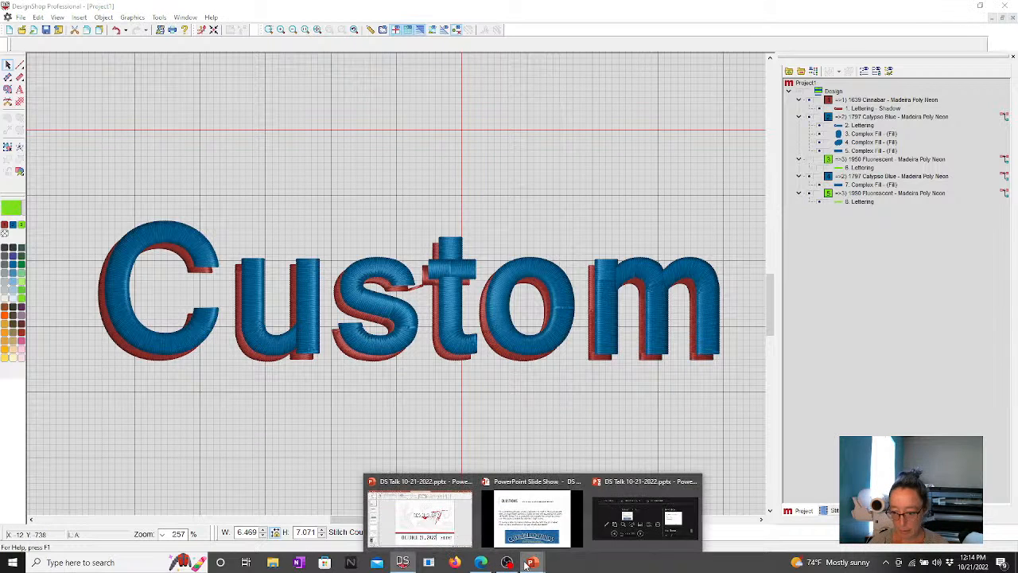
click(526, 509)
click(467, 377)
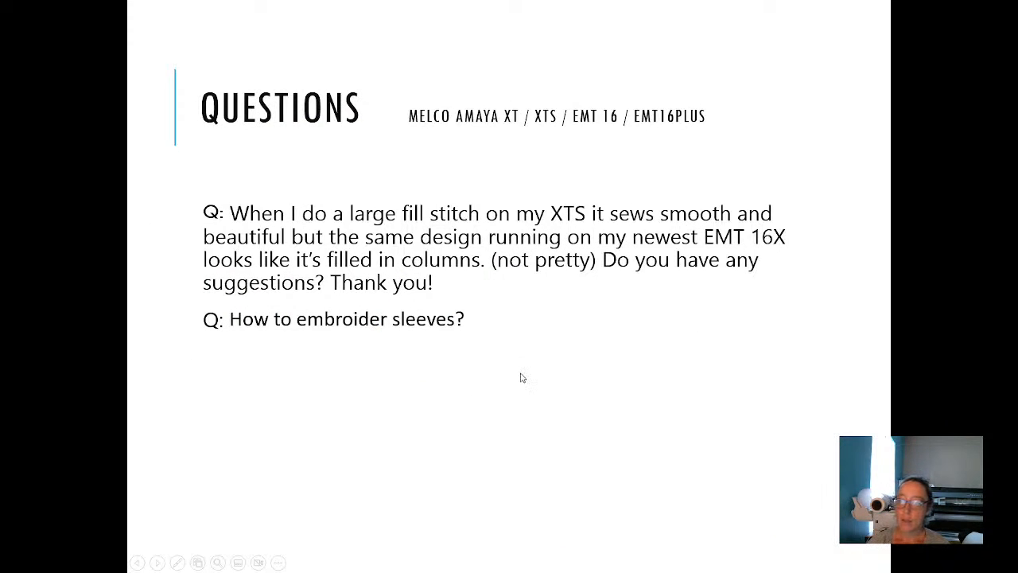
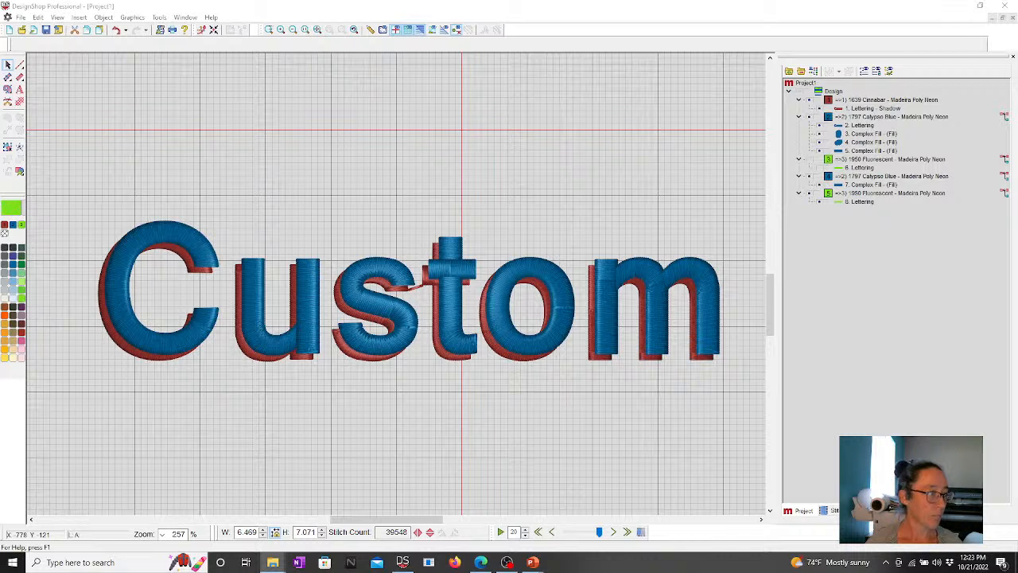
Step: Return to DesignShop, close Project1 and EQ0154.exp without saving, and exit the program
key(alt+Tab)
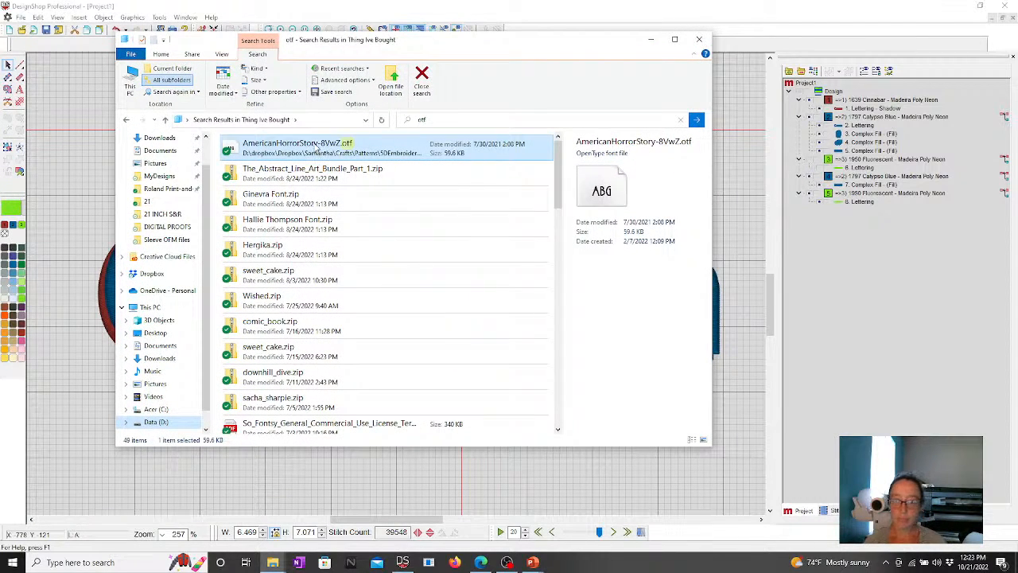
click(66, 6)
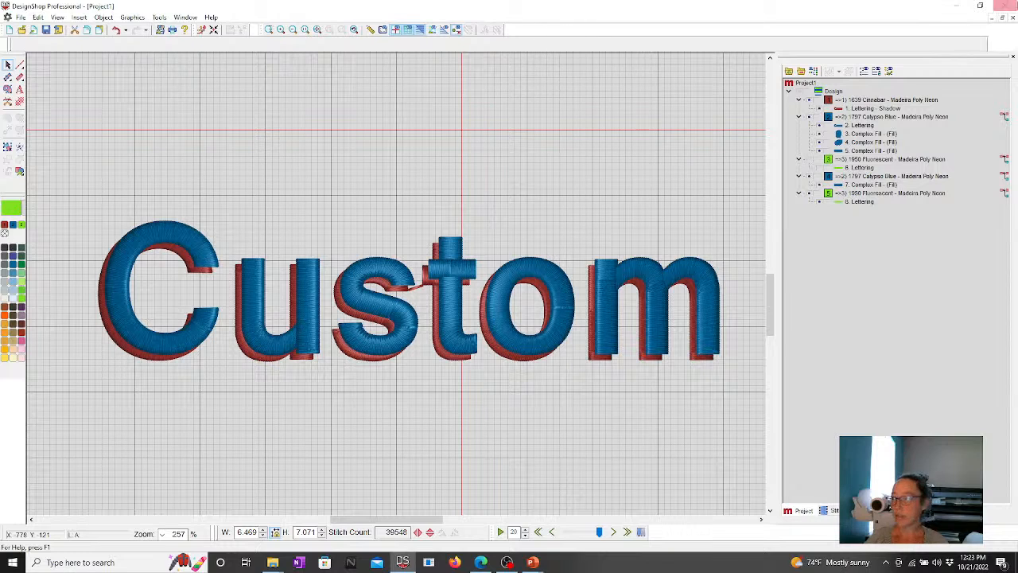
click(1013, 18)
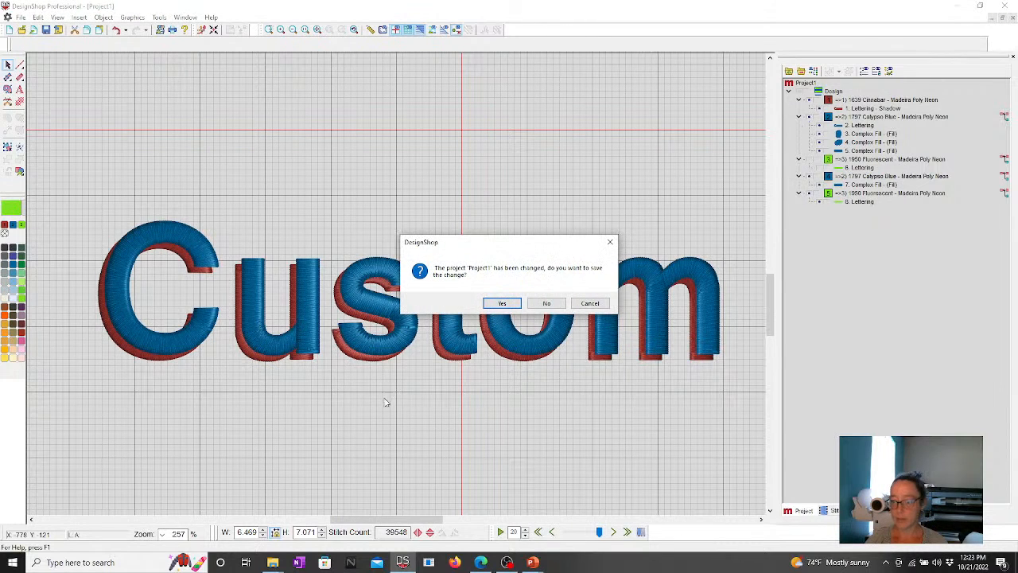
click(563, 308)
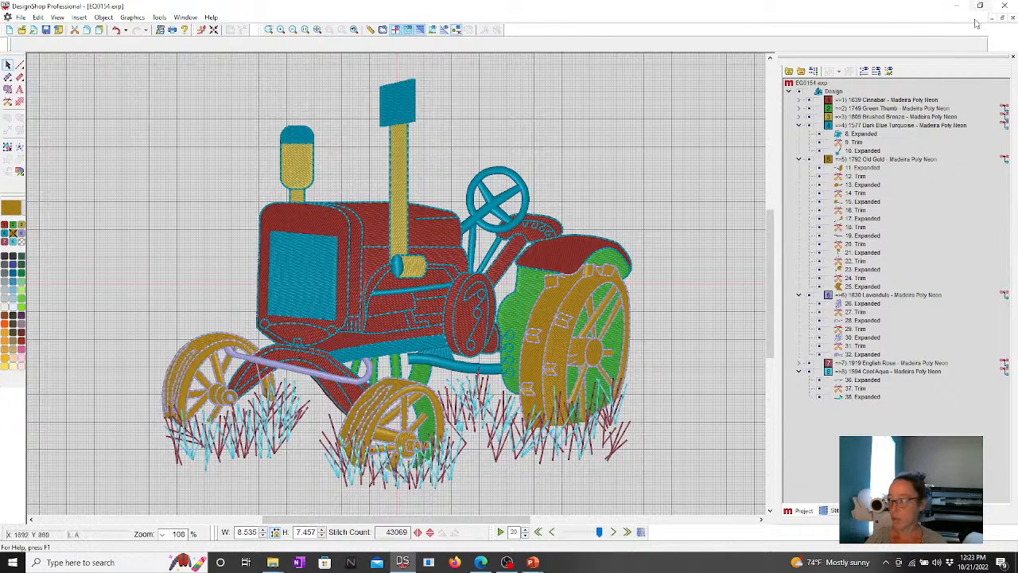
click(1013, 19)
click(545, 303)
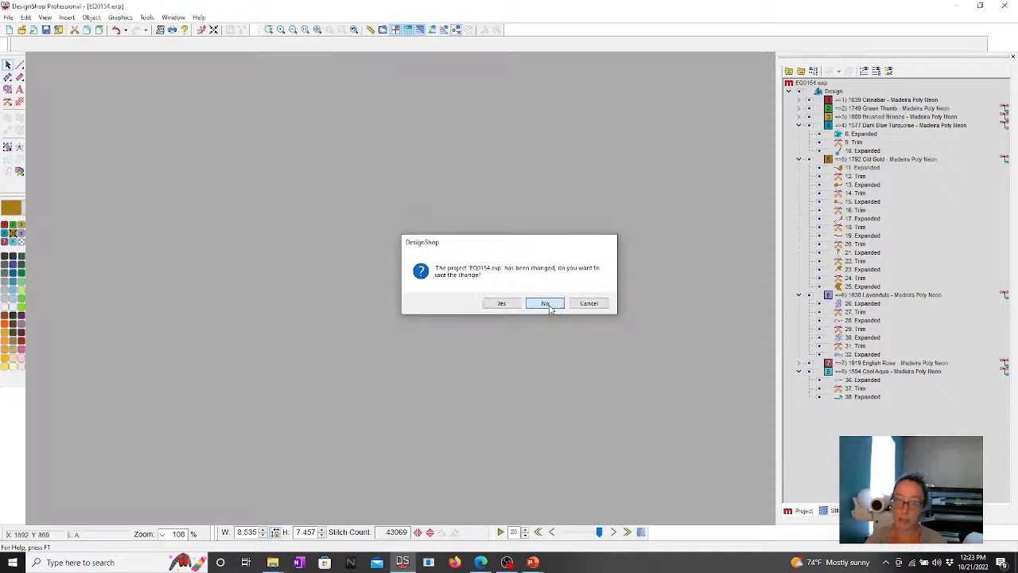
click(1004, 7)
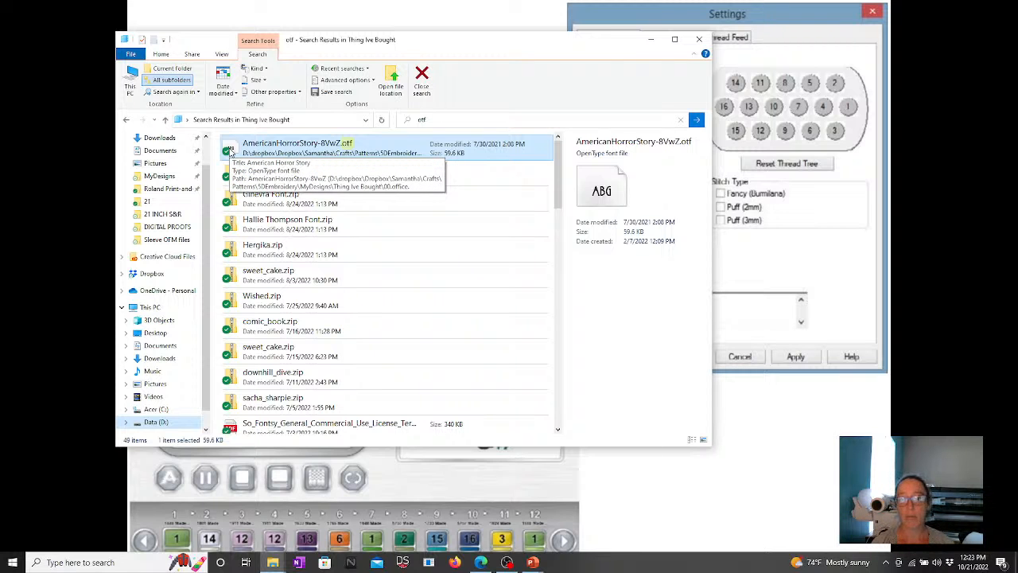
Step: Install the AmericanHorrorStory-8VwZ.otf font on the computer, then close its preview and the File Explorer window
double_click(229, 151)
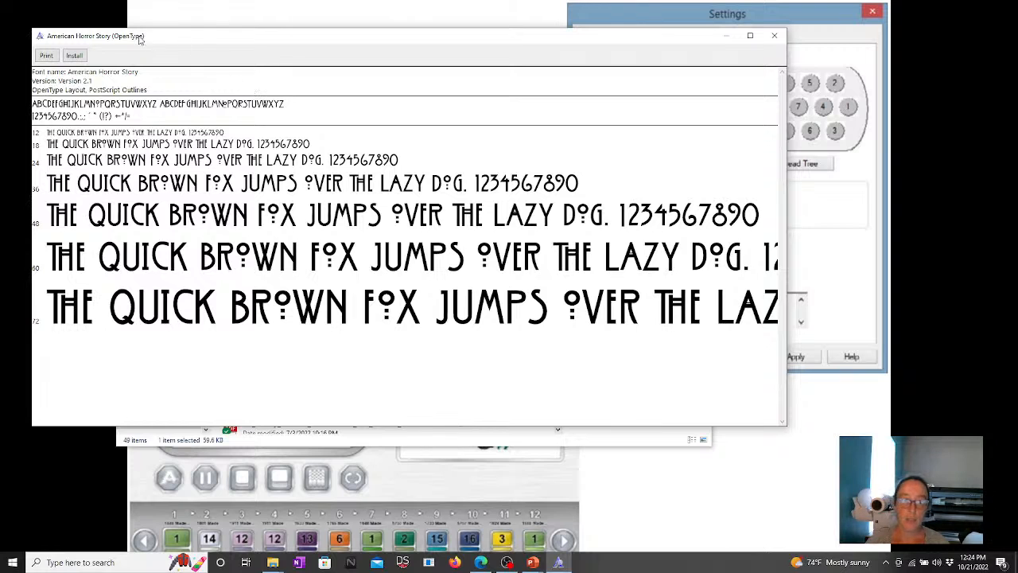
drag(142, 41, 201, 96)
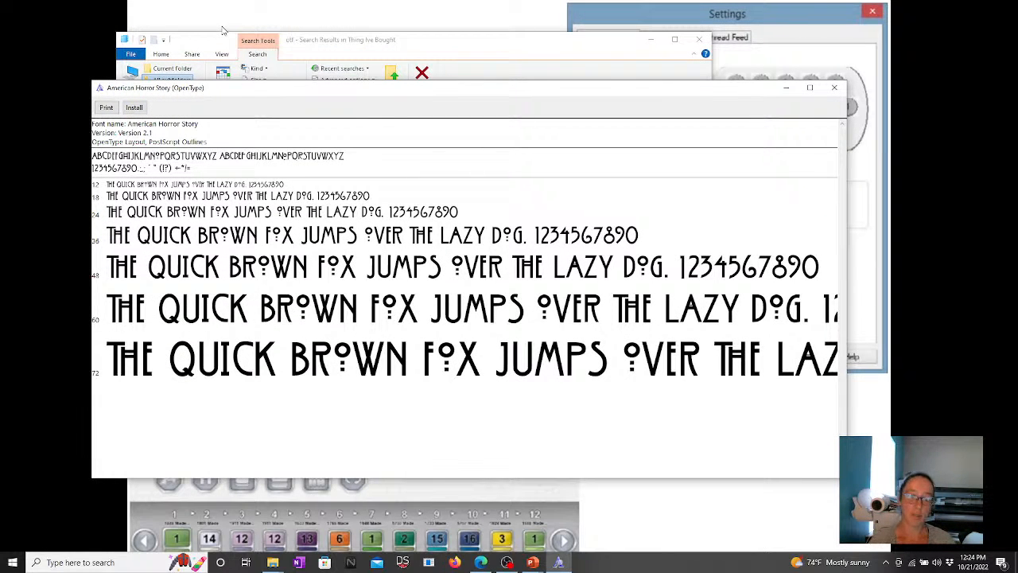
click(132, 108)
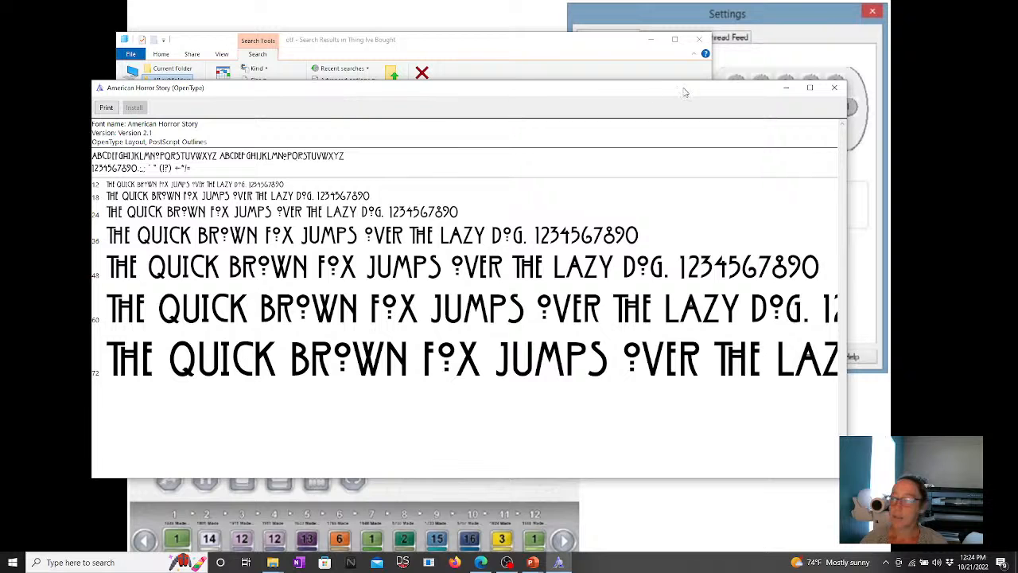
click(834, 88)
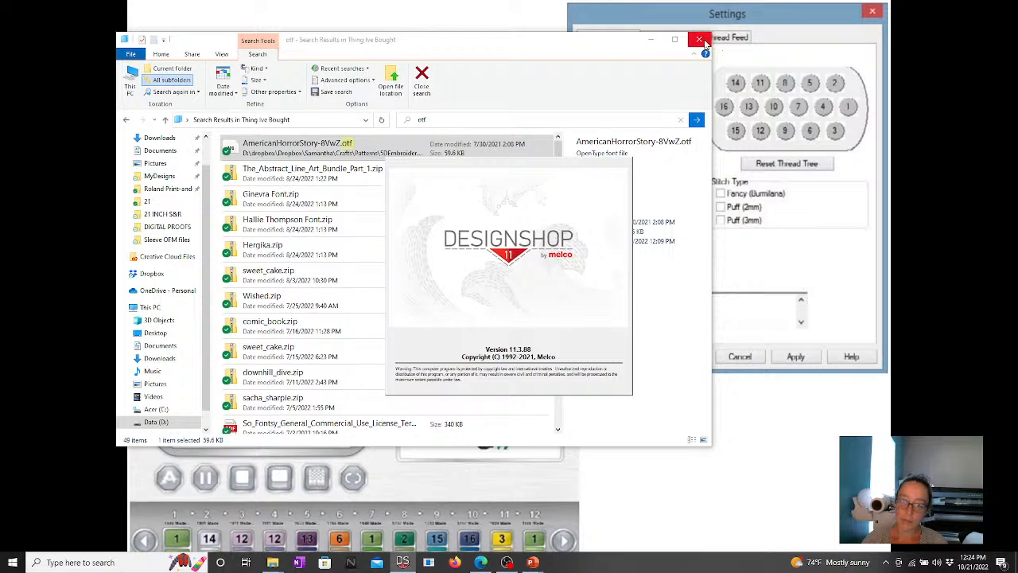
click(703, 43)
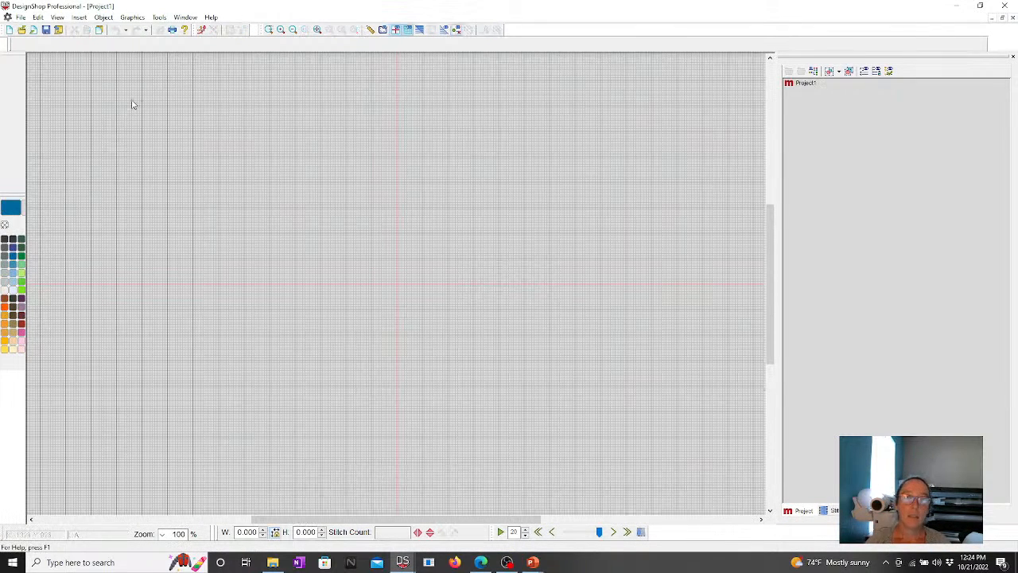
Step: Start new lettering in the blank DesignShop project with the American Horror Story TrueType alphabet
click(20, 89)
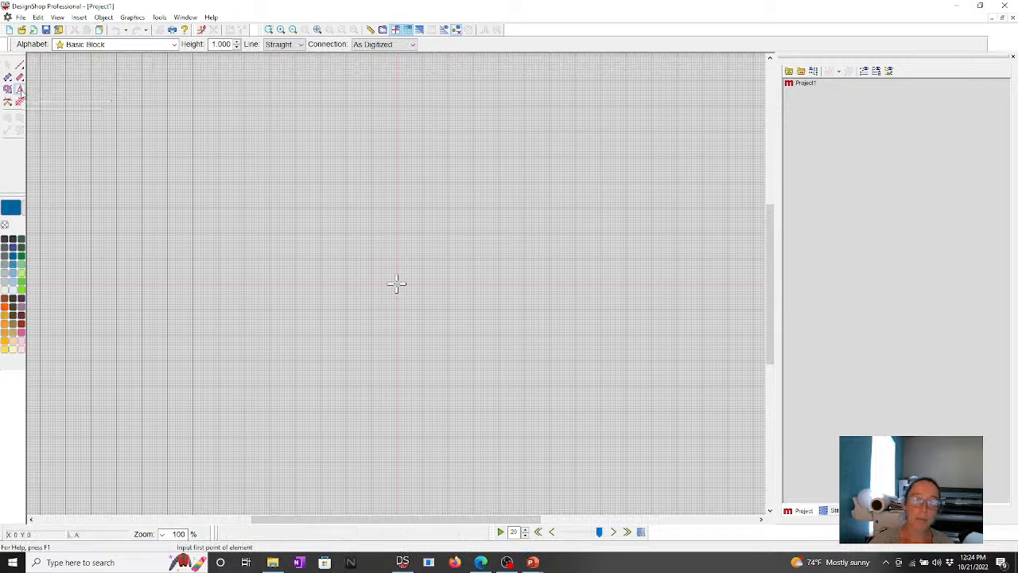
click(93, 44)
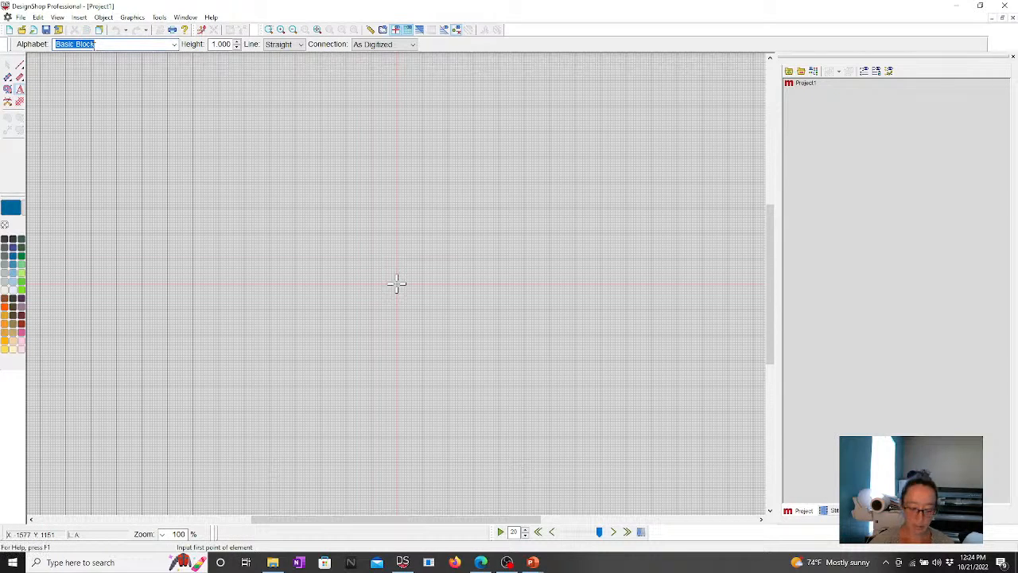
text(amrt)
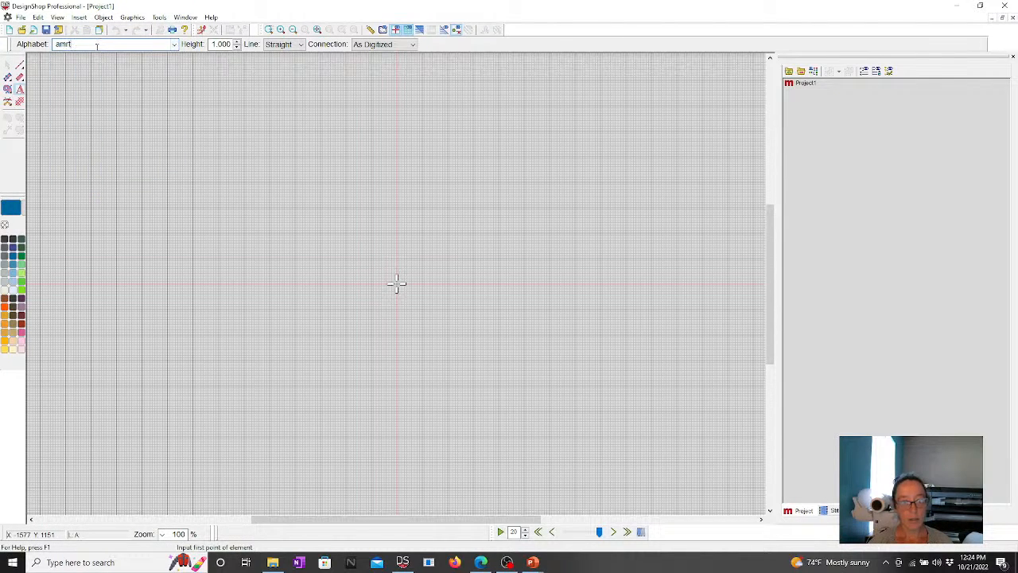
key(BackSpace)
key(BackSpace)
key(BackSpace)
key(BackSpace)
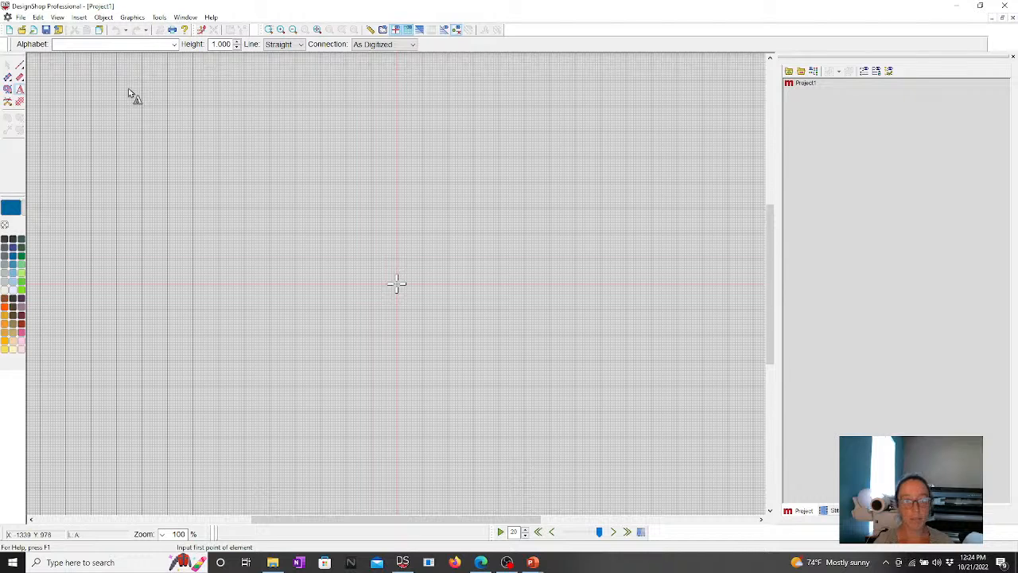
click(174, 44)
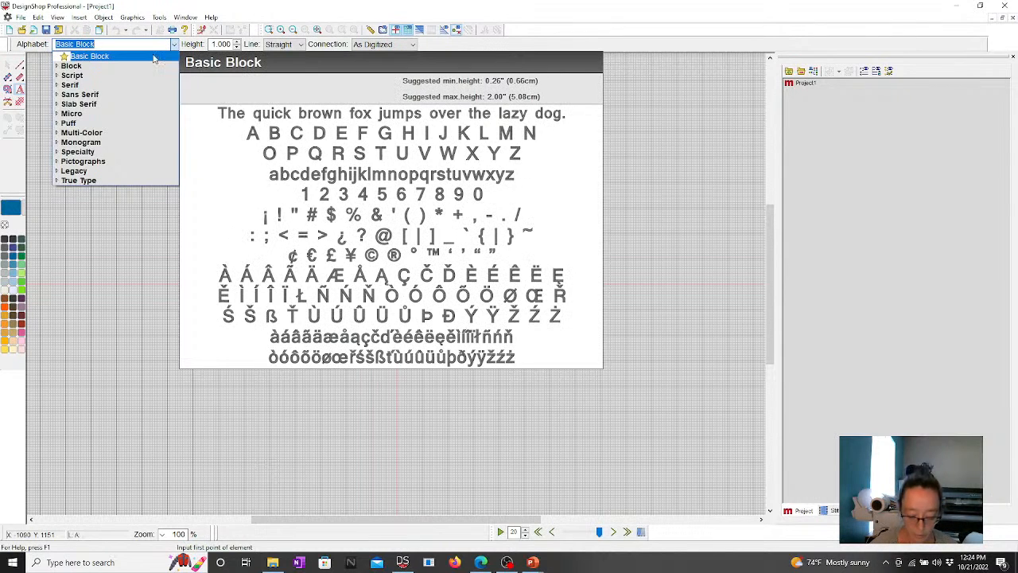
text(amer)
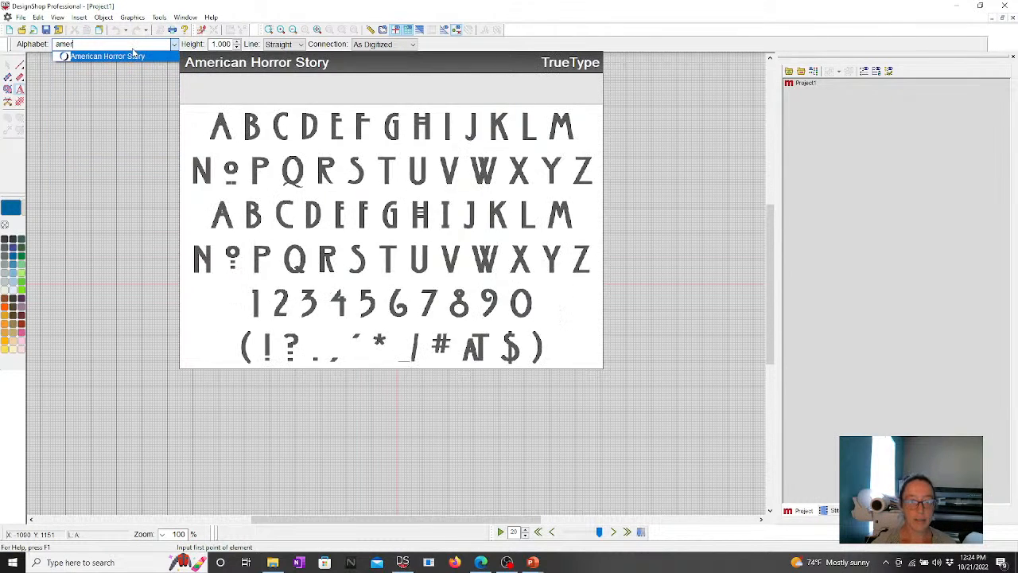
click(131, 56)
Step: Place the lettering "SAM" in the American Horror Story alphabet and center it in the design
click(282, 263)
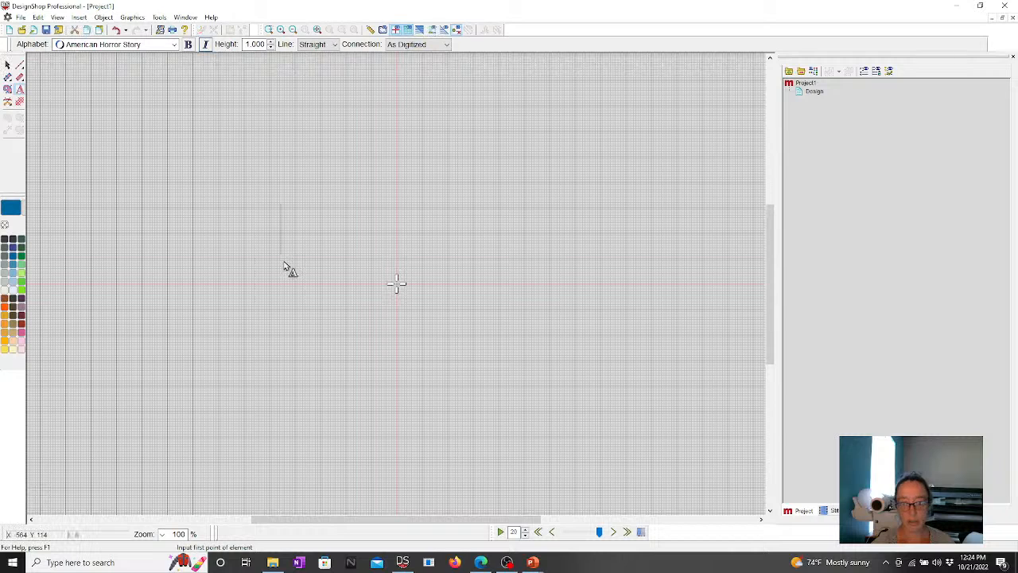
text(JAM)
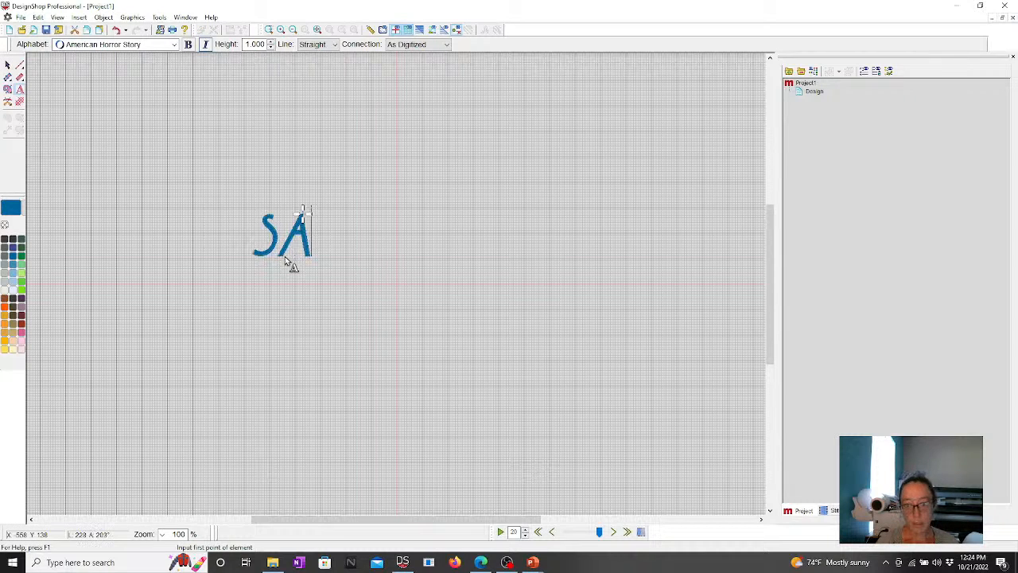
key(BackSpace)
key(BackSpace)
text(AM)
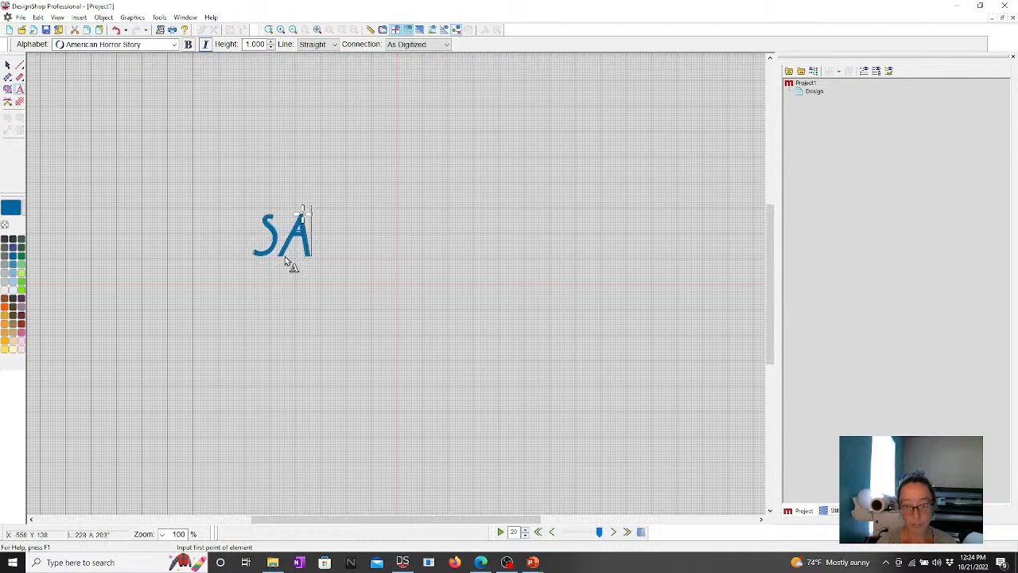
key(Return)
click(404, 257)
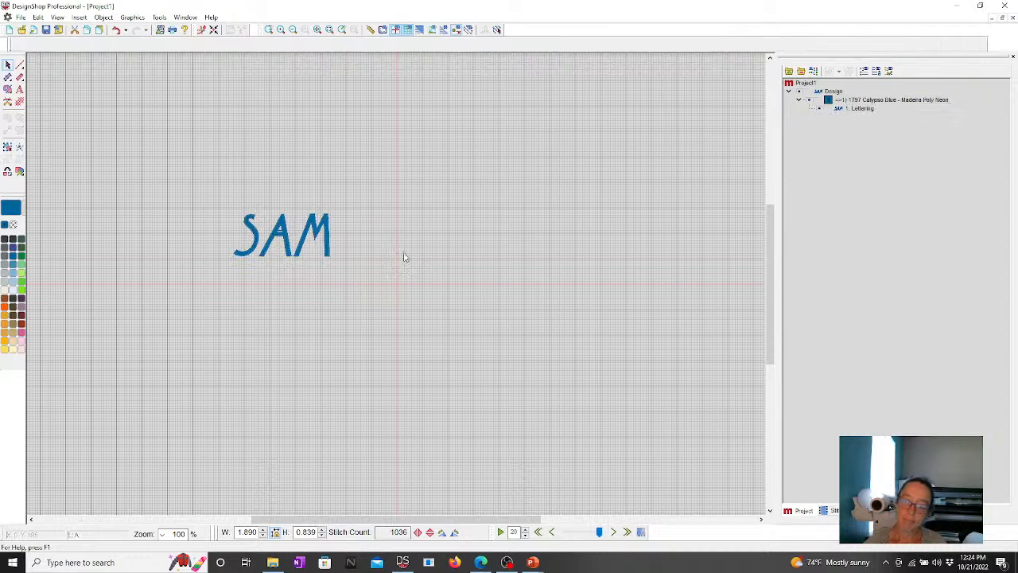
click(314, 239)
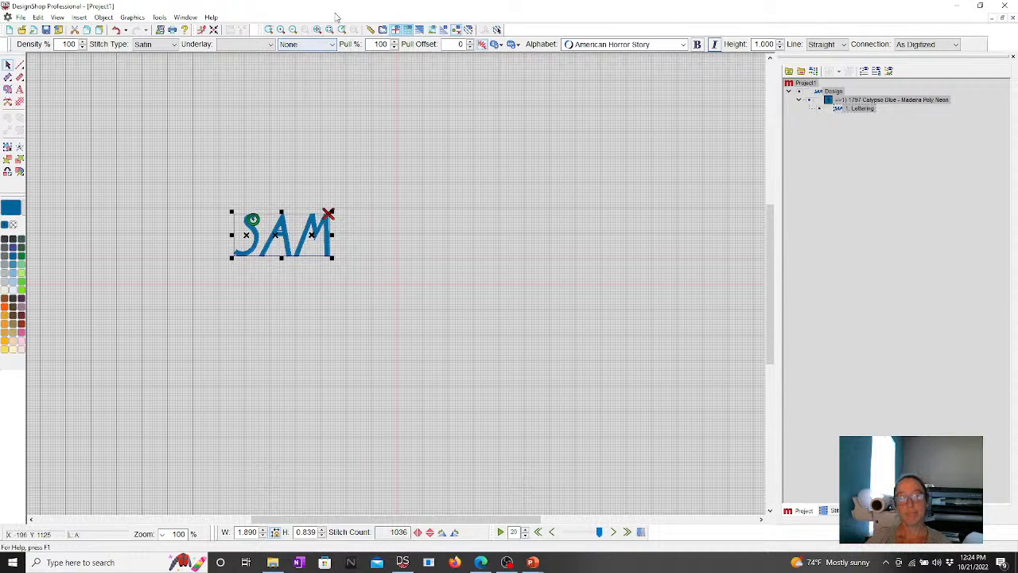
click(214, 30)
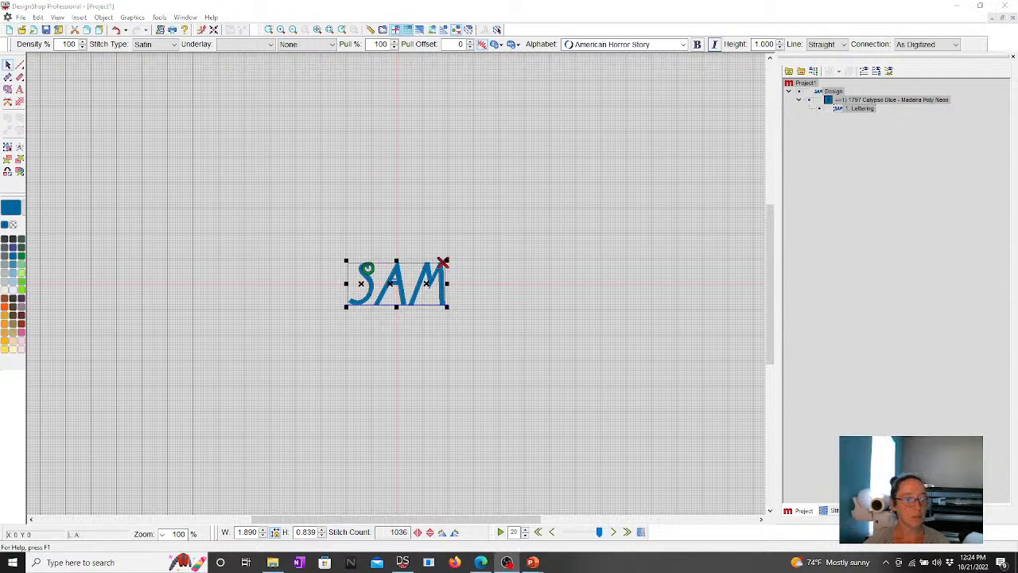
Step: With the lettering selected, review the alphabet categories available for it, keeping American Horror Story
click(122, 139)
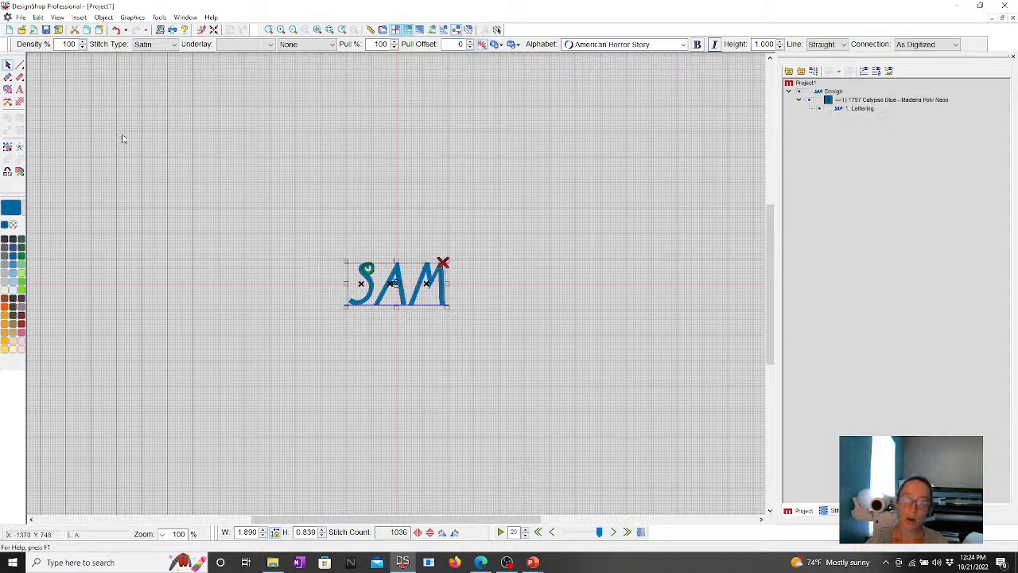
click(404, 276)
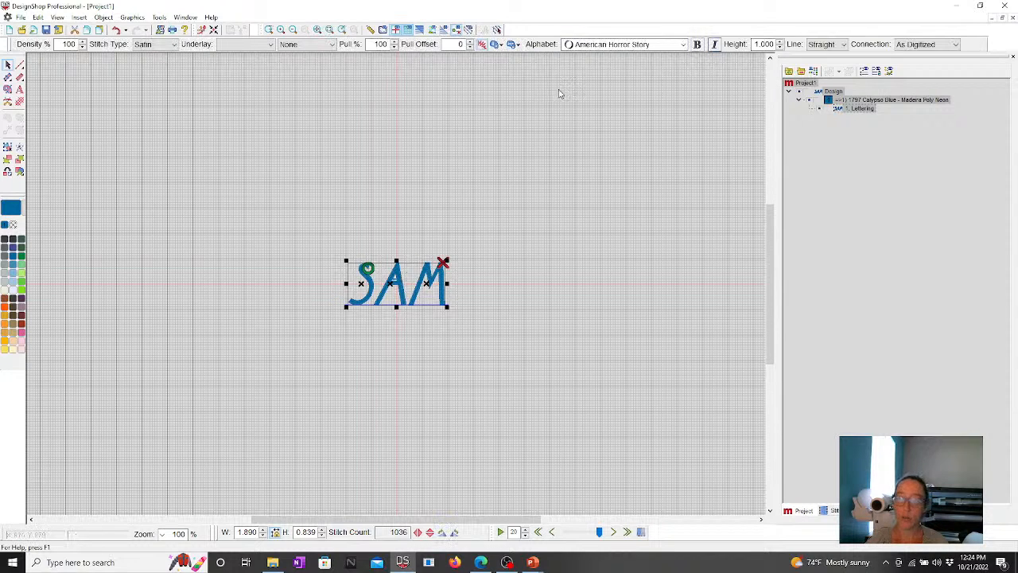
click(683, 44)
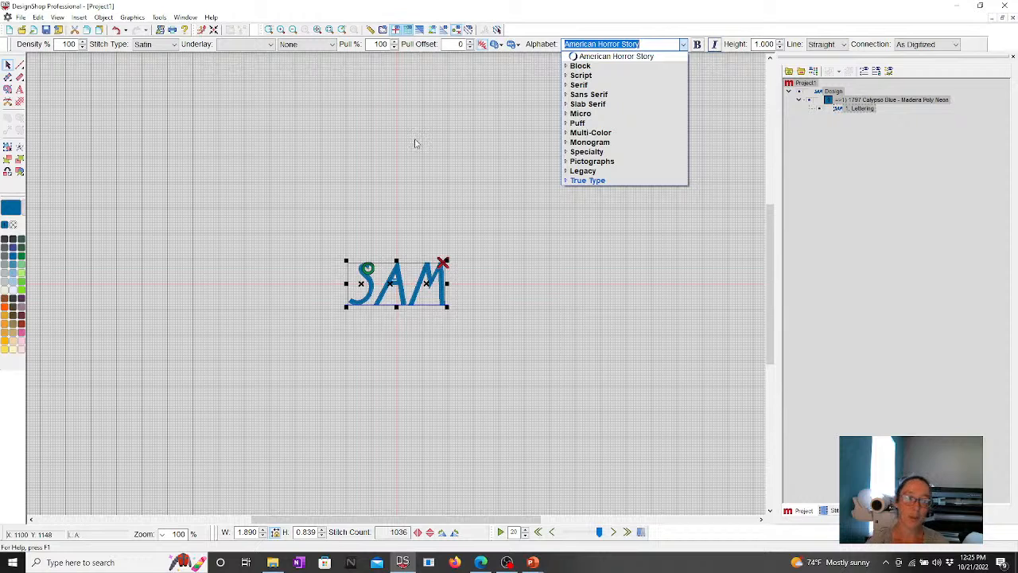
click(330, 244)
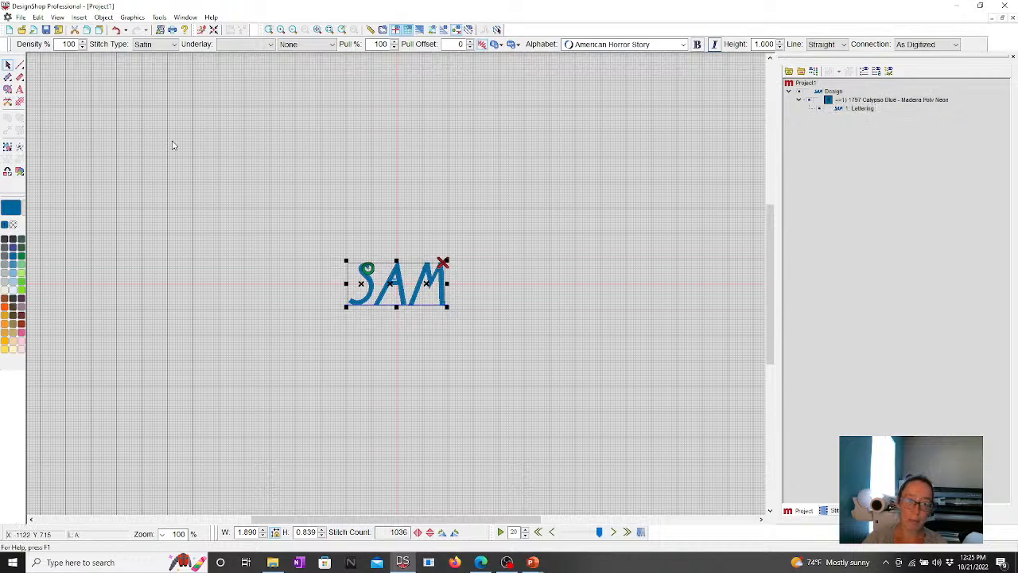
Step: Delete the "SAM" lettering from the project
drag(341, 247, 517, 396)
key(Delete)
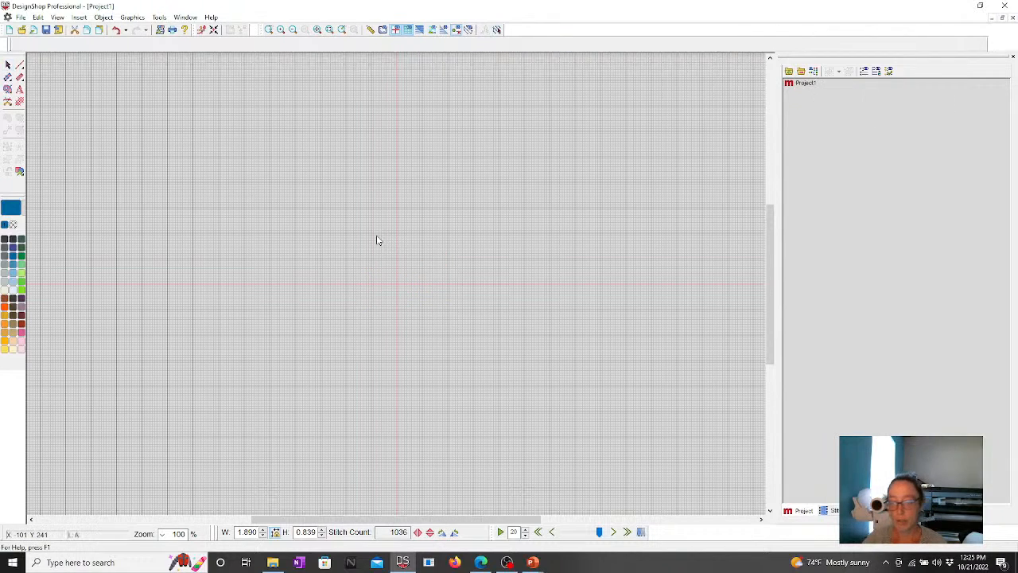
click(8, 89)
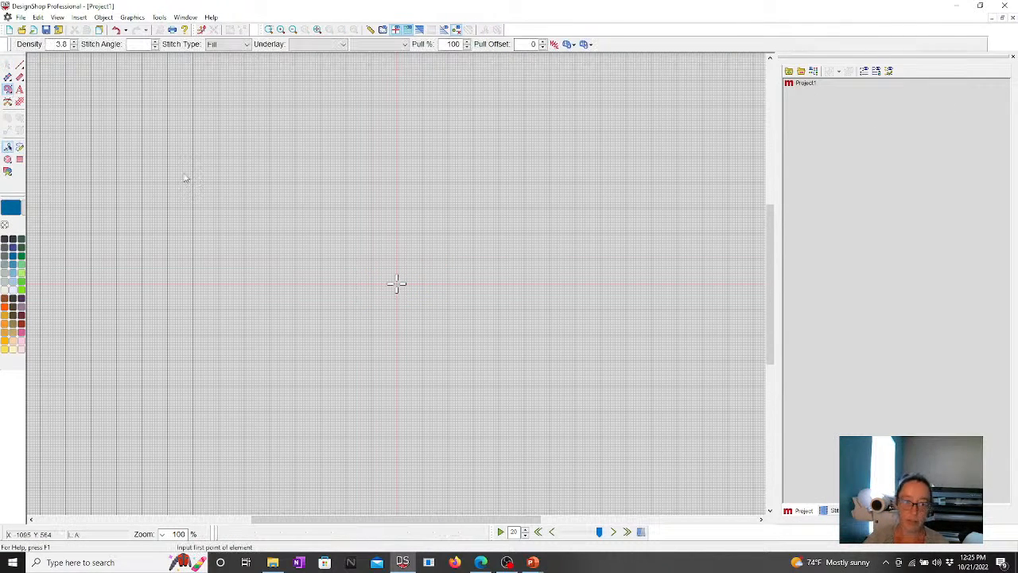
Step: Open the tractor design EQ0154.exp from the Downloads folder
click(21, 17)
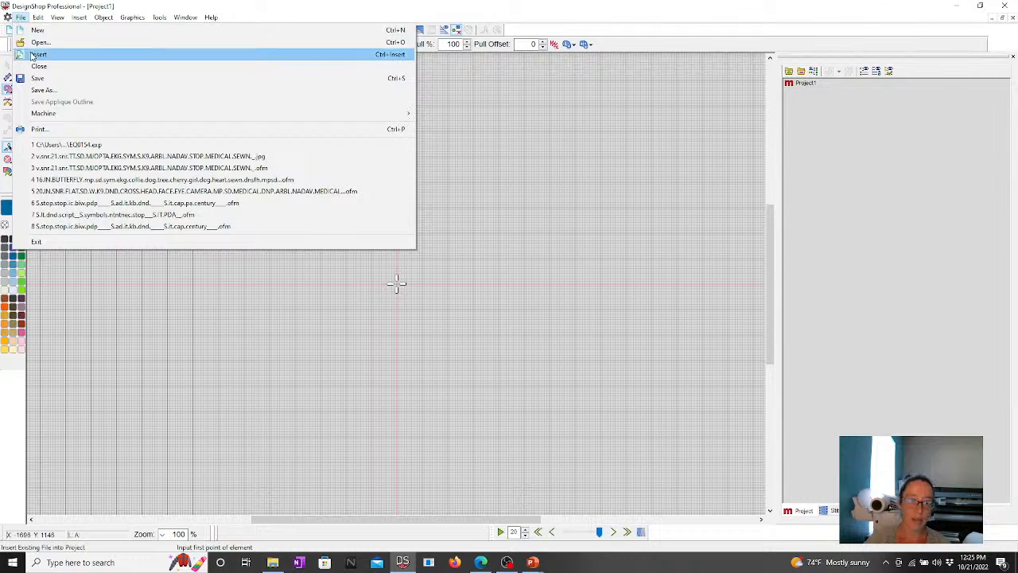
click(94, 65)
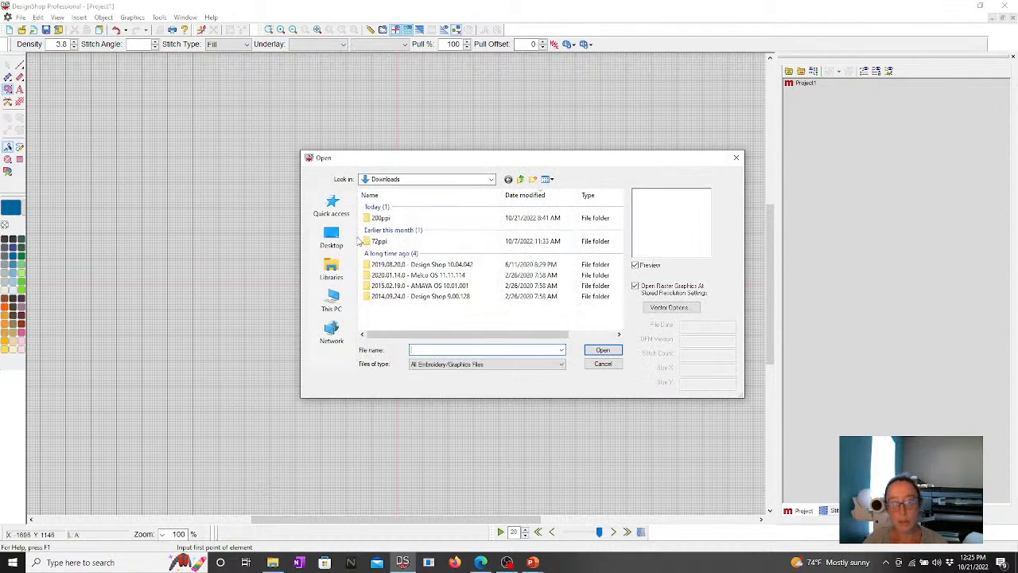
double_click(387, 228)
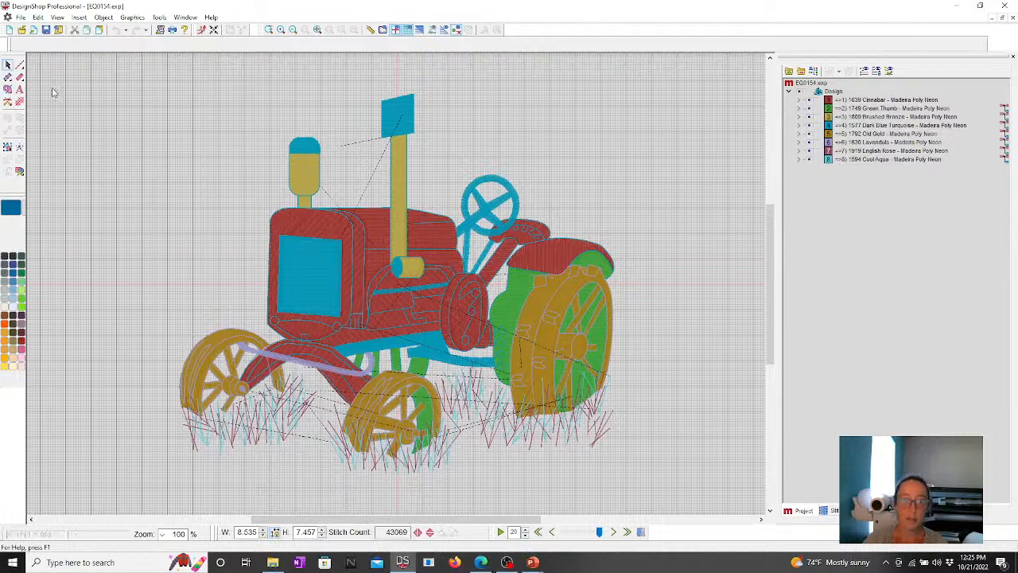
Step: Preview several embroidery files in Downloads and insert M24098.EXP as a new design alongside the tractor
click(34, 30)
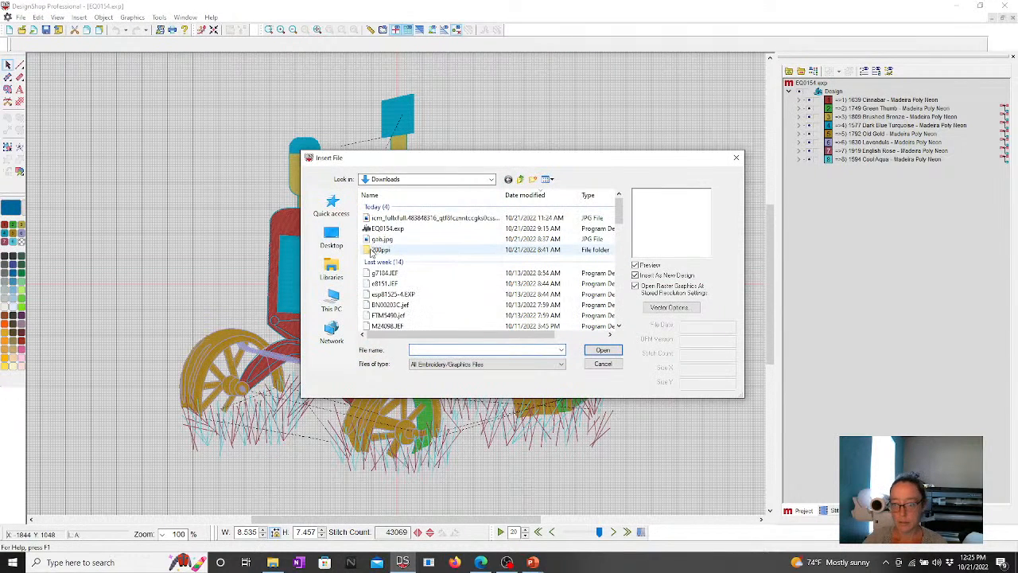
scroll(413, 251, down, 2)
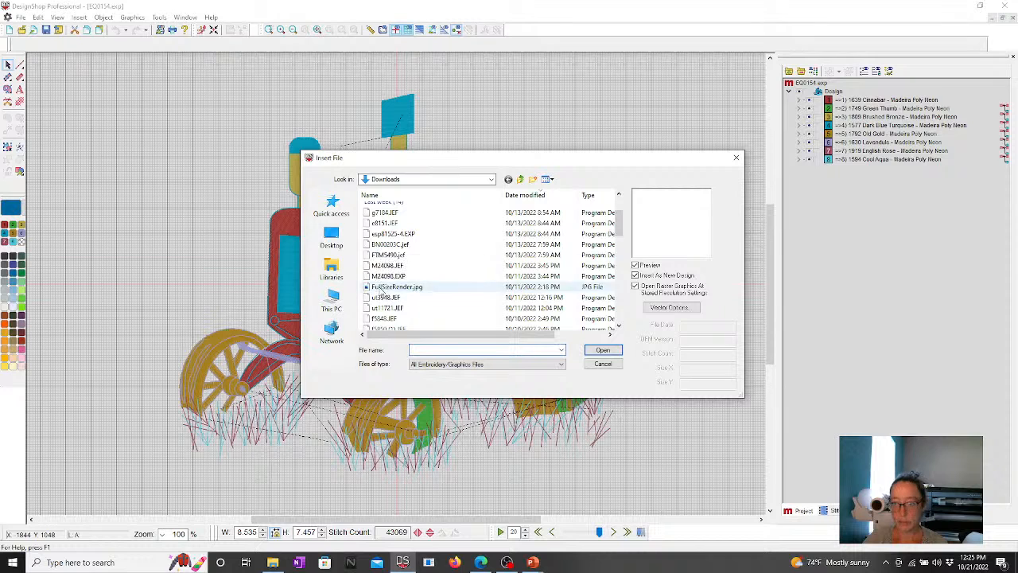
click(387, 215)
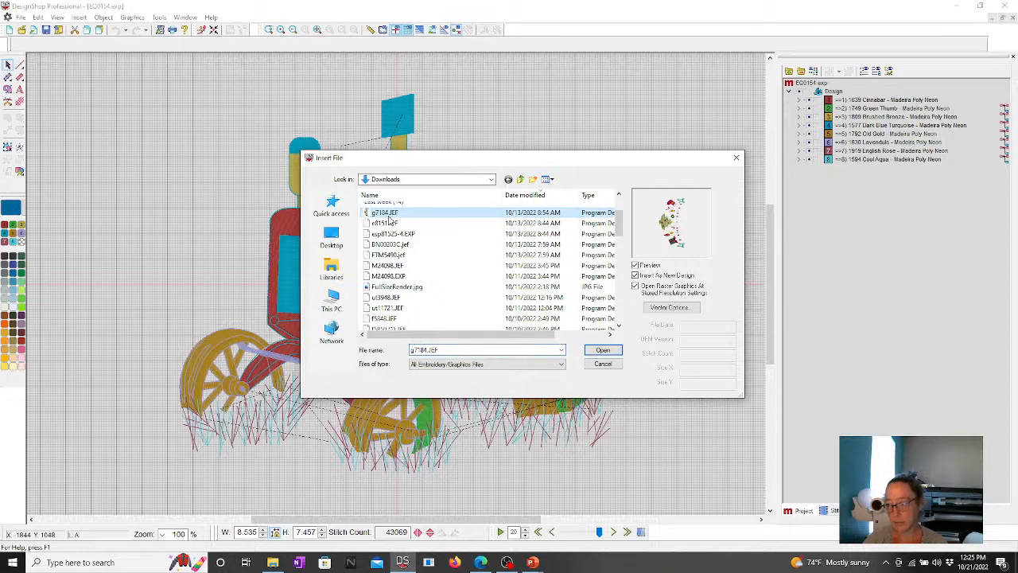
click(387, 224)
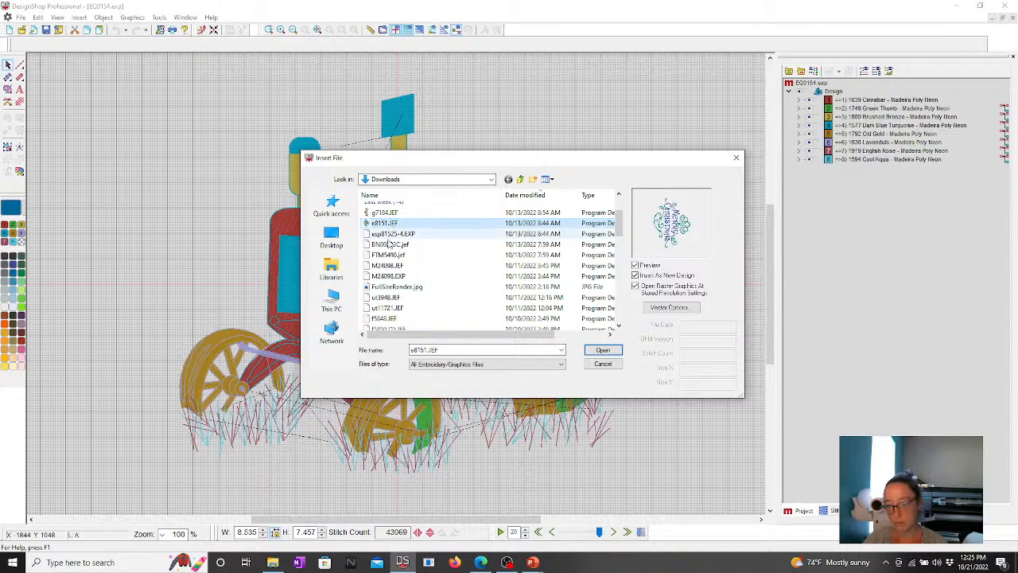
click(390, 244)
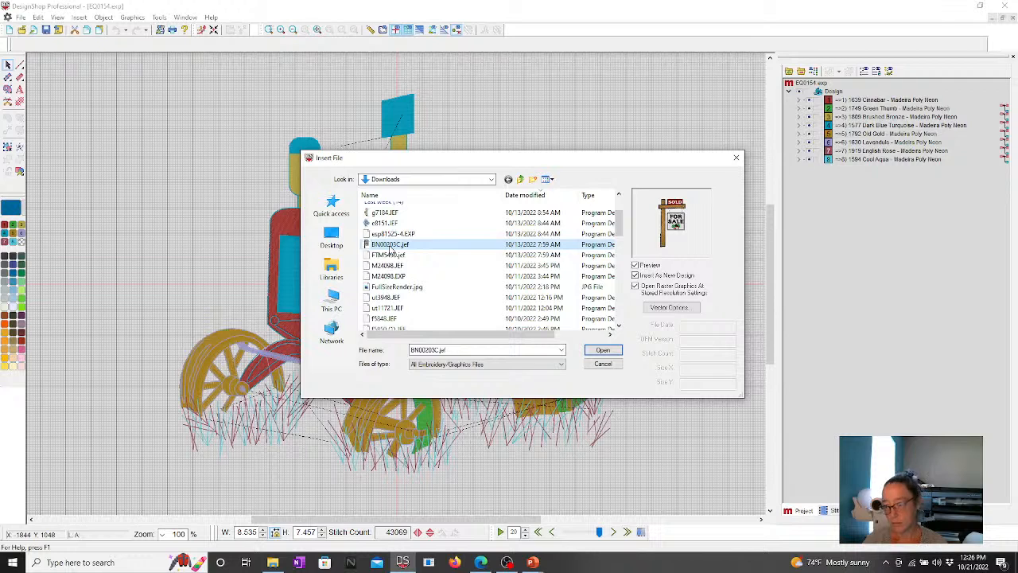
click(391, 255)
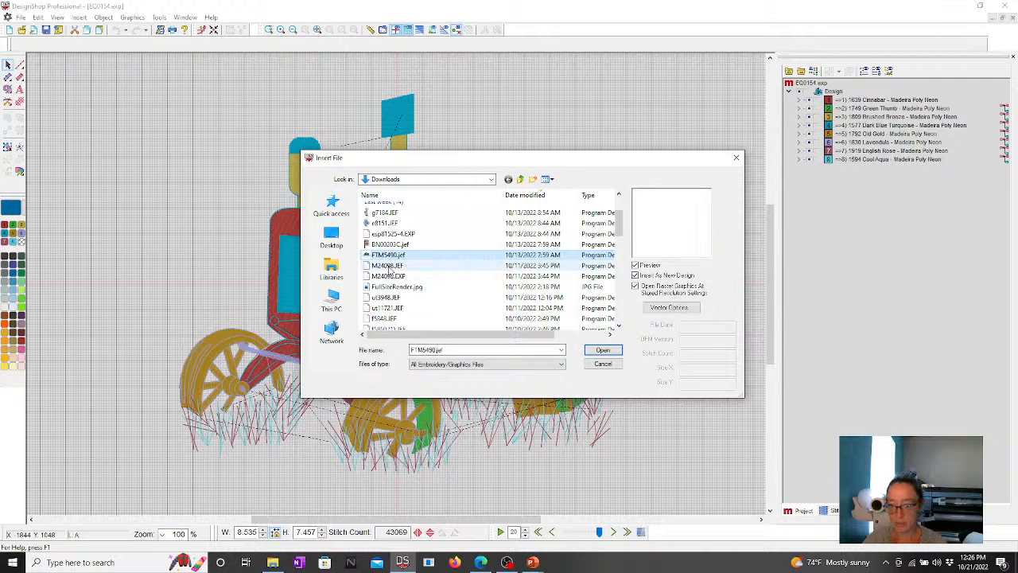
click(387, 266)
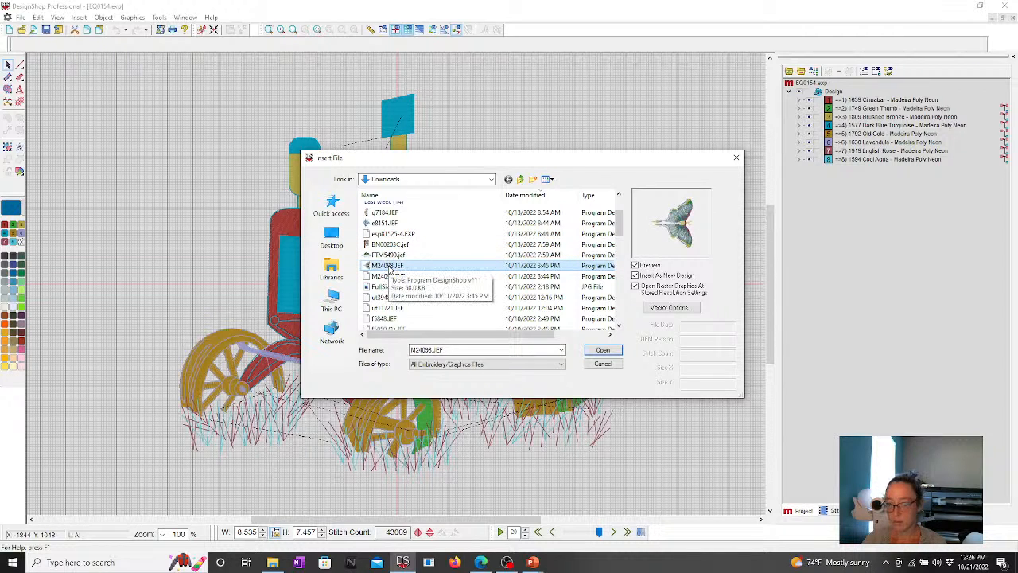
click(389, 276)
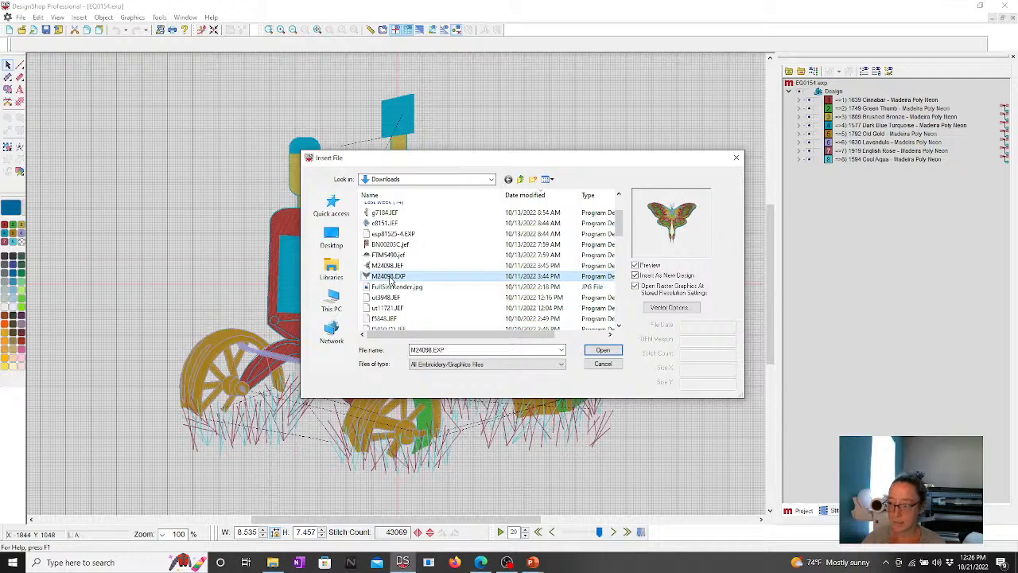
click(603, 350)
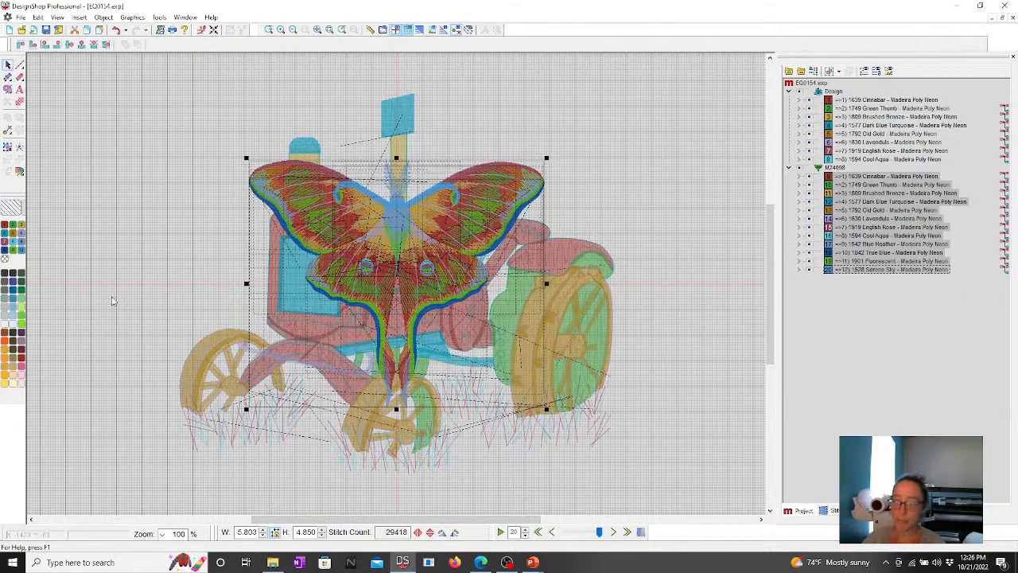
Step: Move the moth design down and to the left so it overlaps the tractor's front left wheel, and deselect it
drag(360, 288, 194, 453)
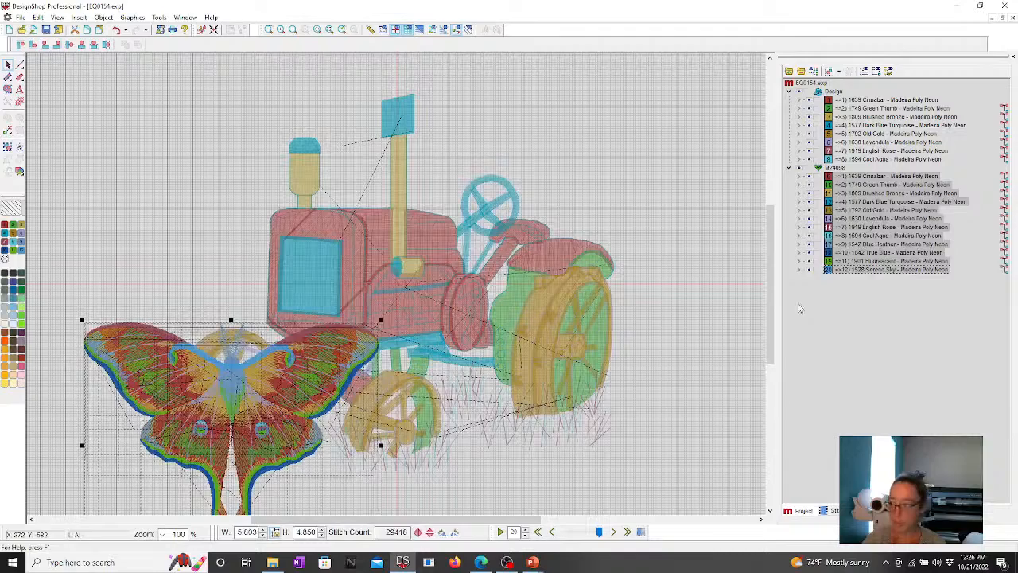
click(739, 184)
scroll(716, 239, down, 2)
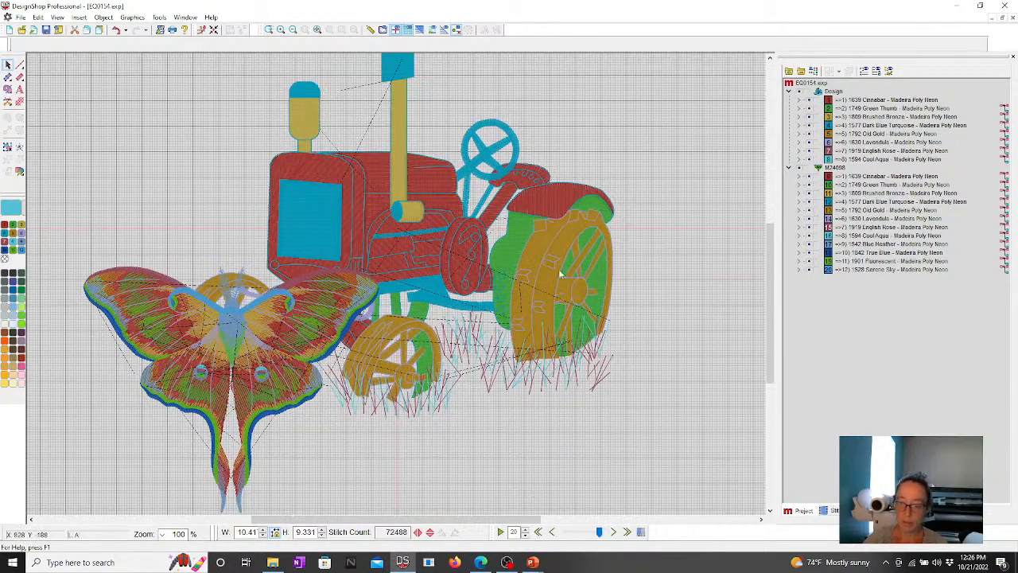
Step: Expand the tractor's Cinnabar color block, inspect its element, and display the designs as 3D stitches with nothing selected
click(800, 102)
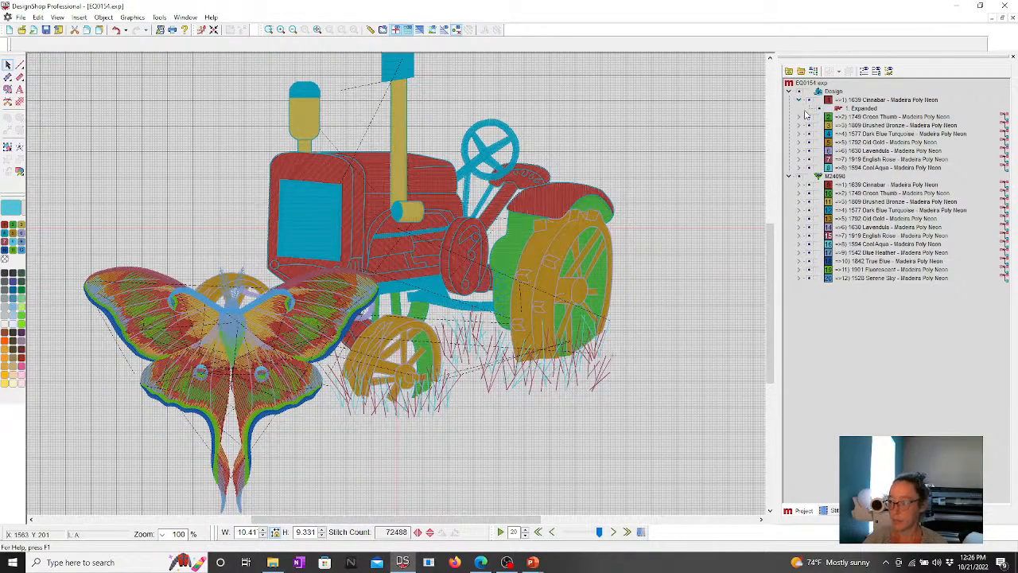
click(837, 112)
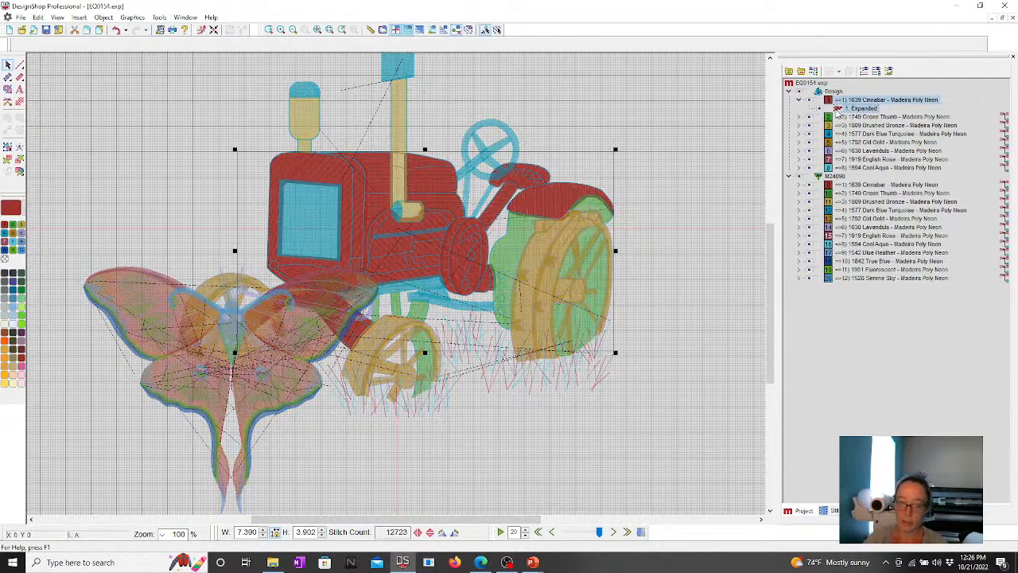
click(401, 501)
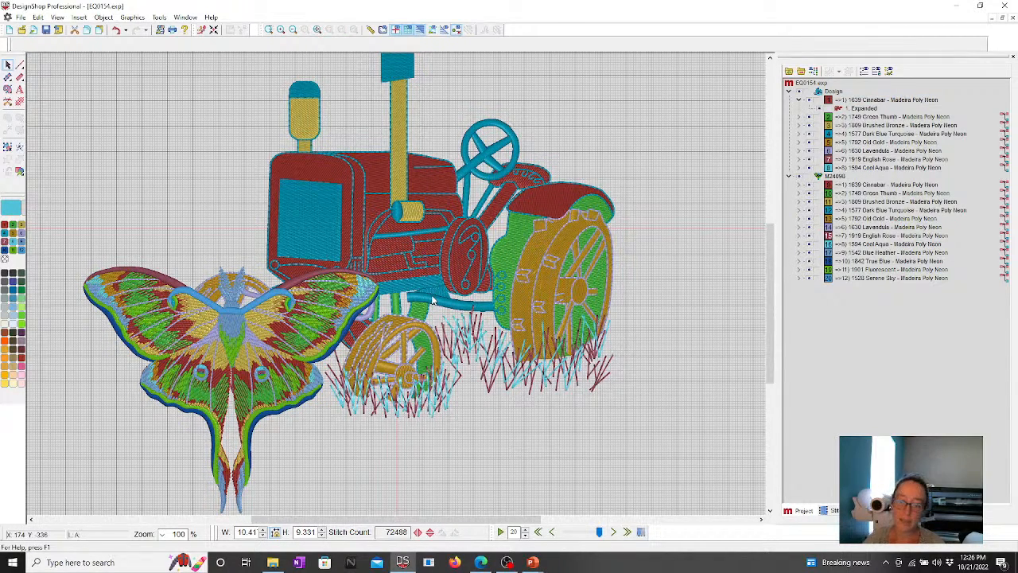
Step: Compare the moth's Green Thumb and Cinnabar color blocks with the tractor's Cinnabar block by selecting each in turn
click(882, 193)
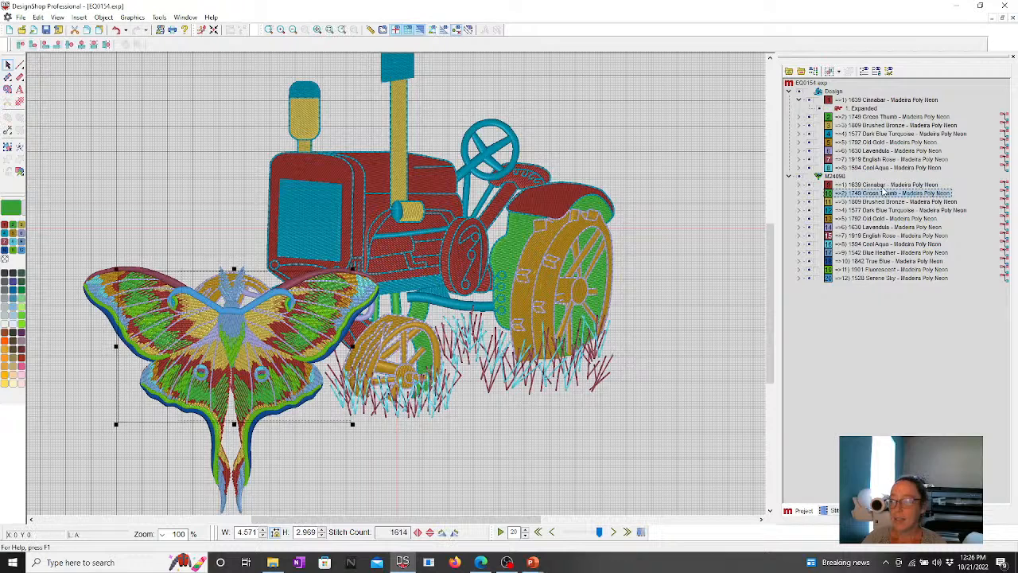
click(882, 185)
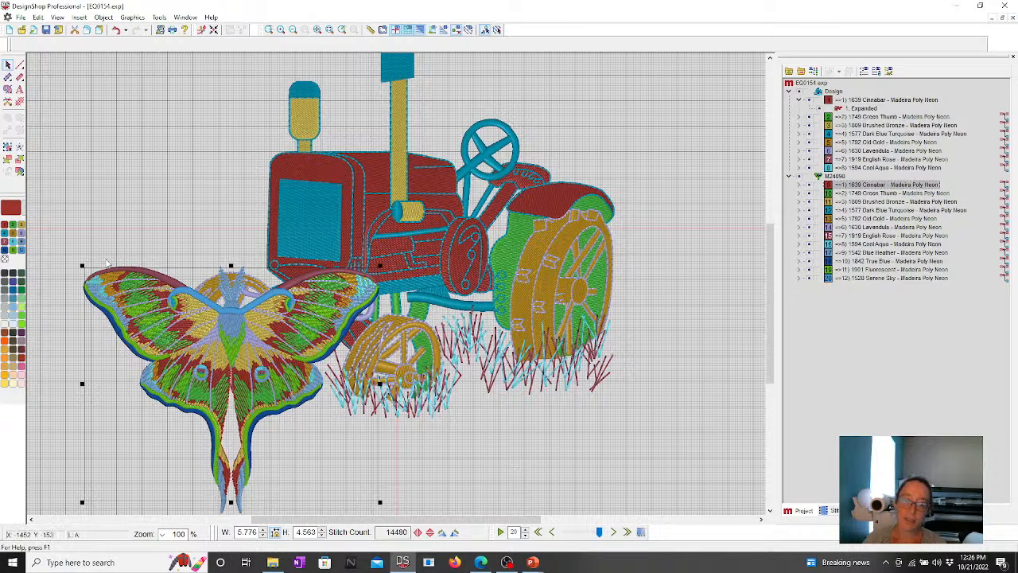
click(845, 102)
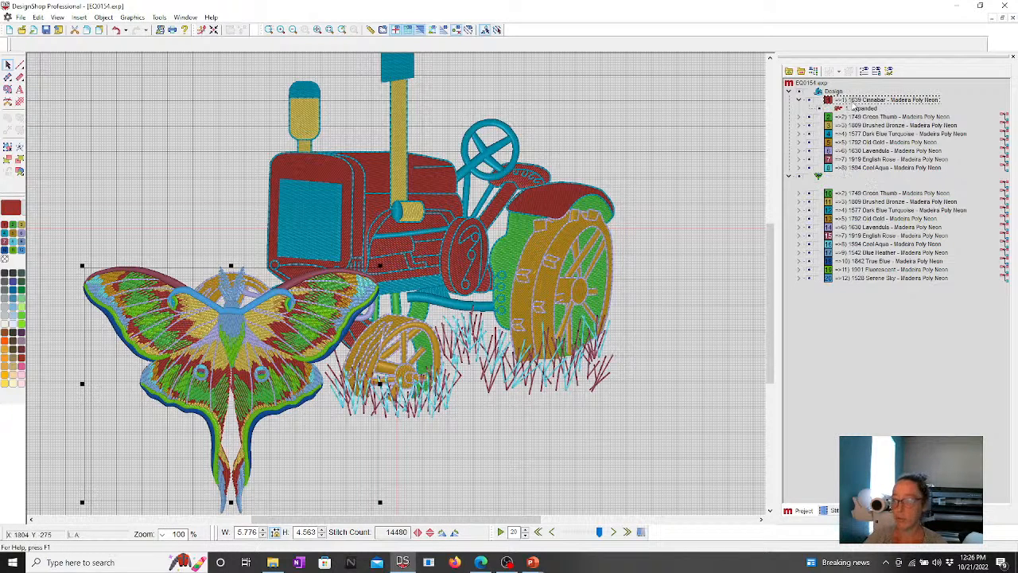
Step: Hide the whole M24098 moth design, leaving the tractor displayed
click(799, 177)
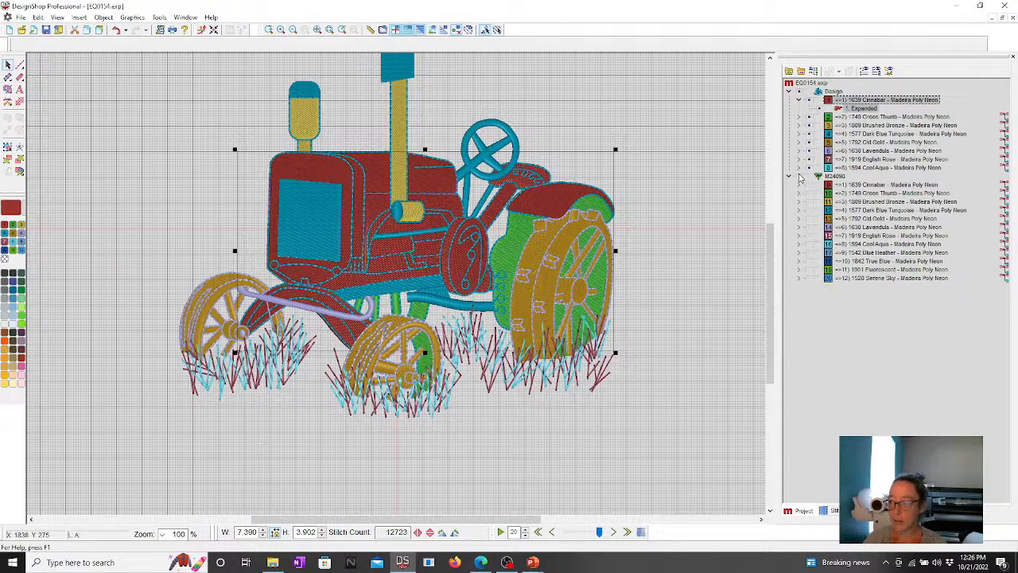
click(799, 177)
click(799, 178)
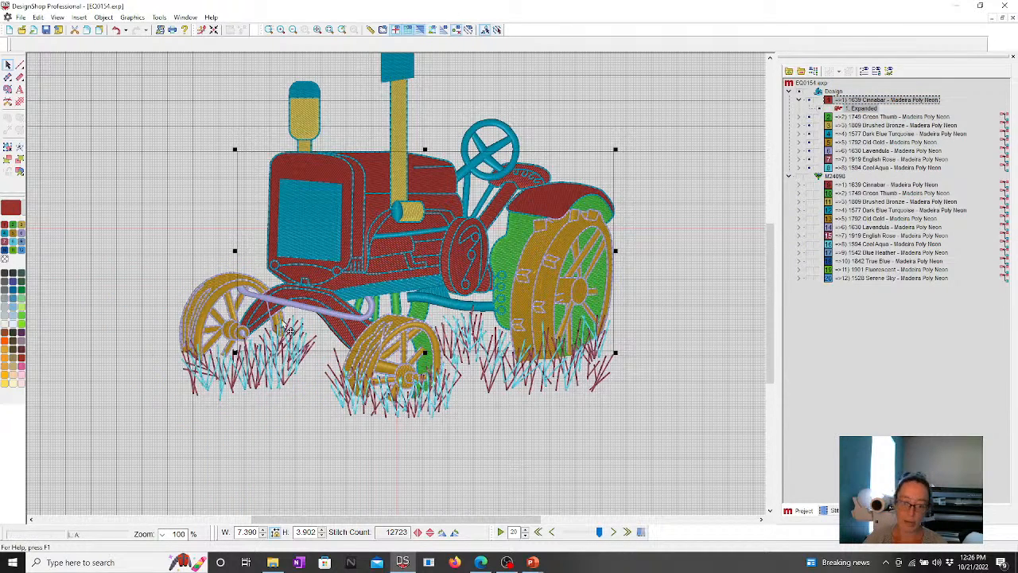
Step: Delete the English Rose and Cool Aqua grass stitches around the tractor's front left wheel
drag(68, 303, 342, 447)
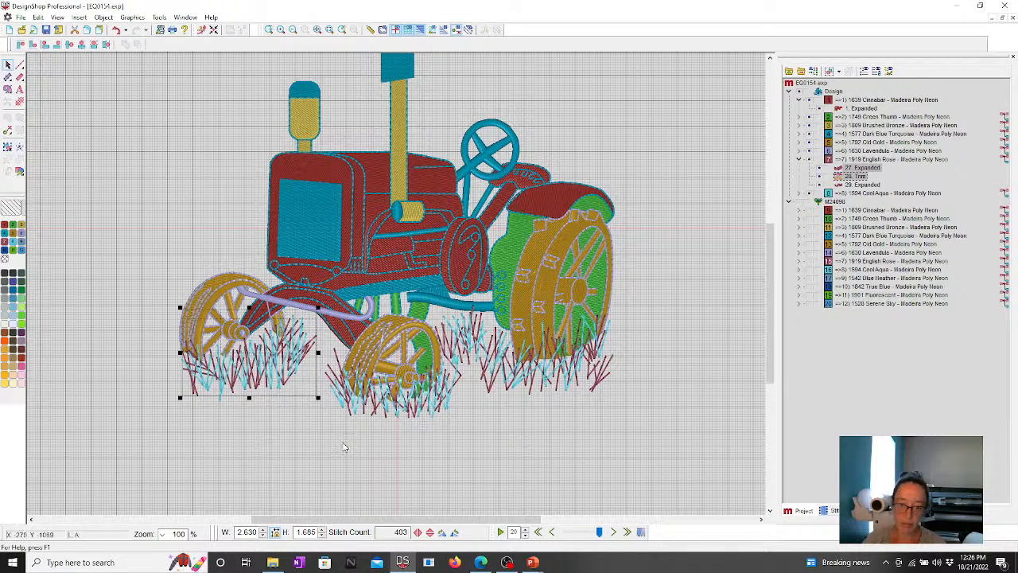
key(Delete)
click(231, 388)
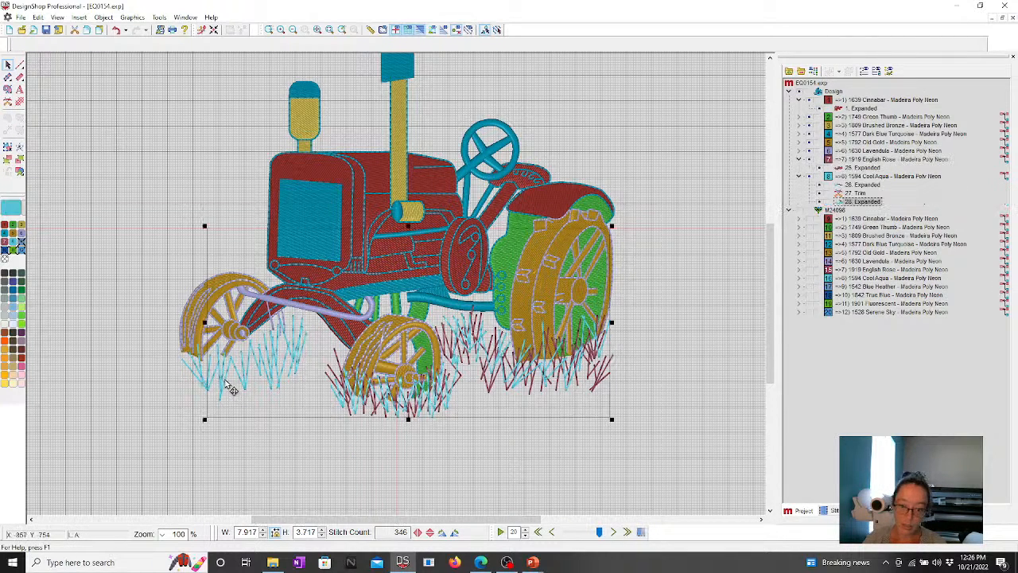
click(204, 385)
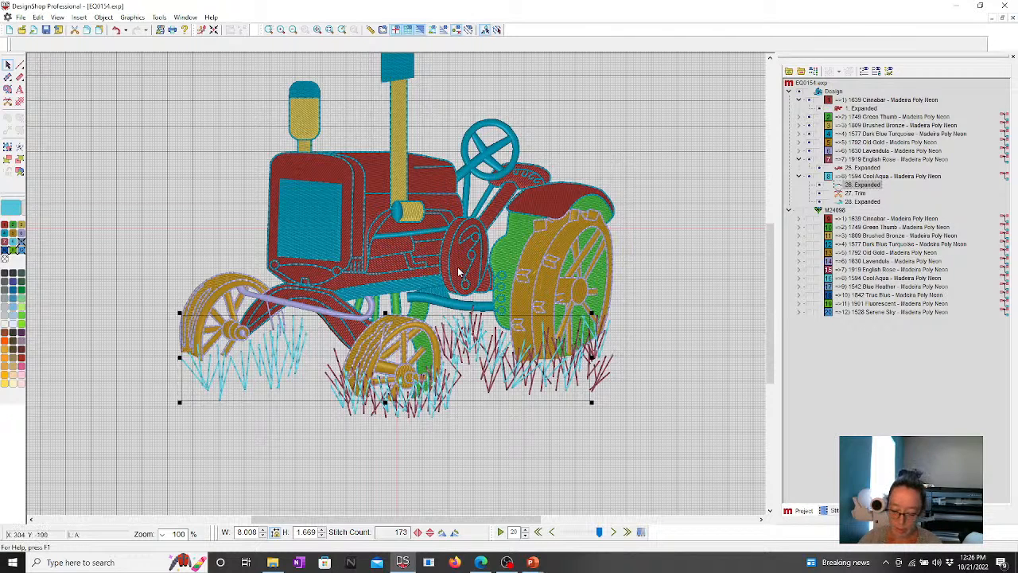
key(Delete)
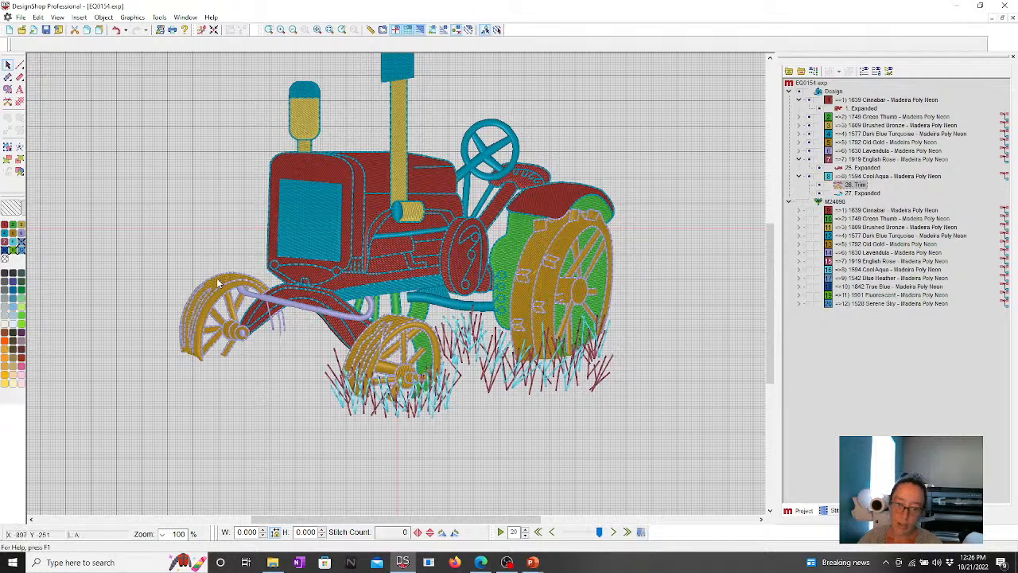
Step: Redisplay the M24098 moth with the 3D view off, and show the stitch points of the tractor's Dark Blue Turquoise block
click(256, 335)
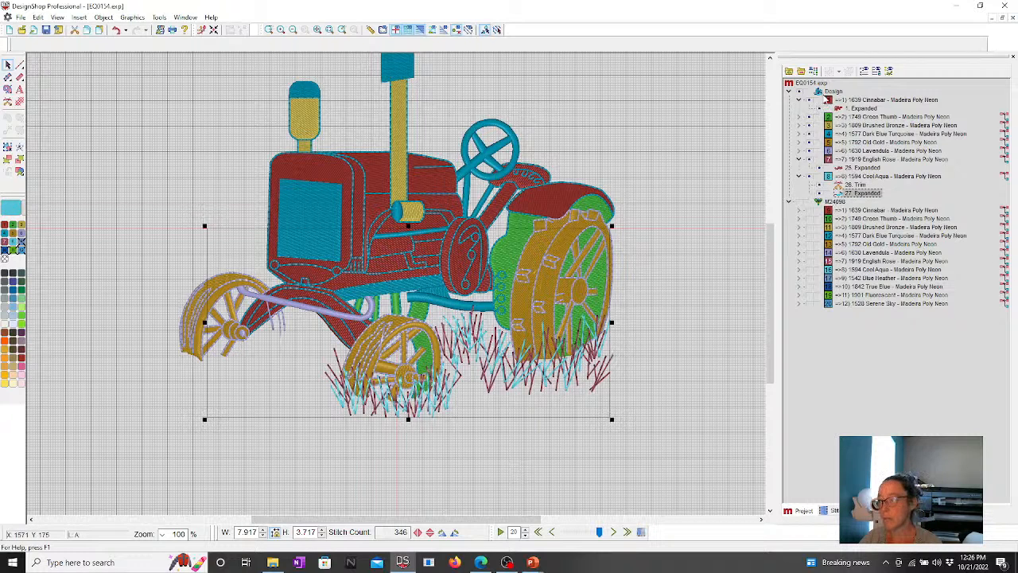
click(799, 203)
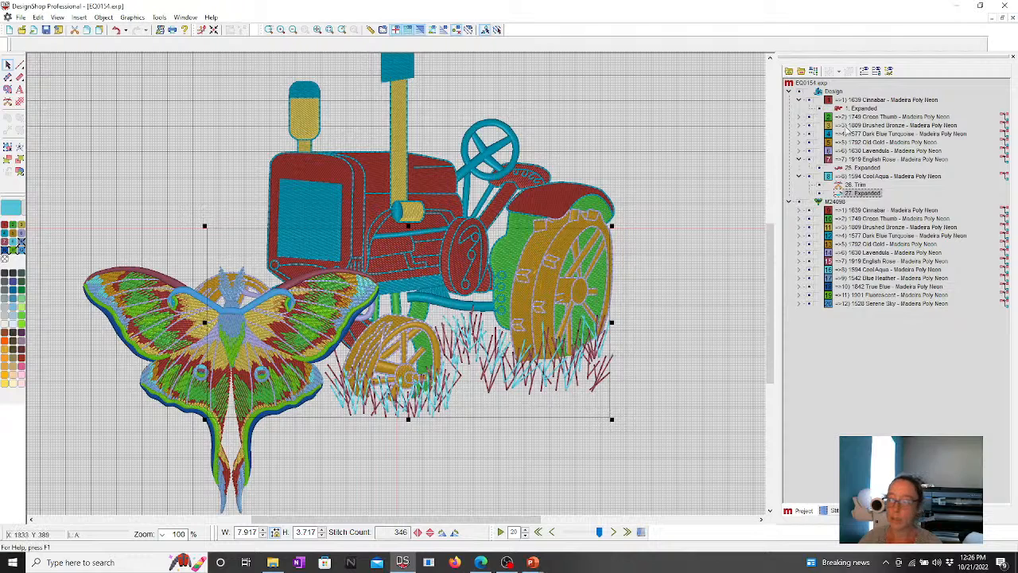
click(422, 31)
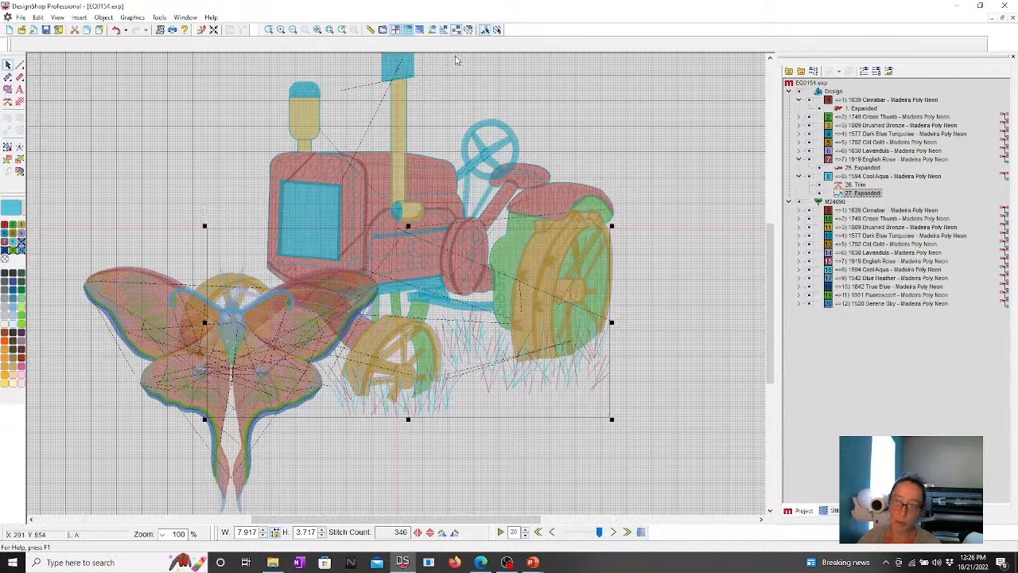
click(499, 30)
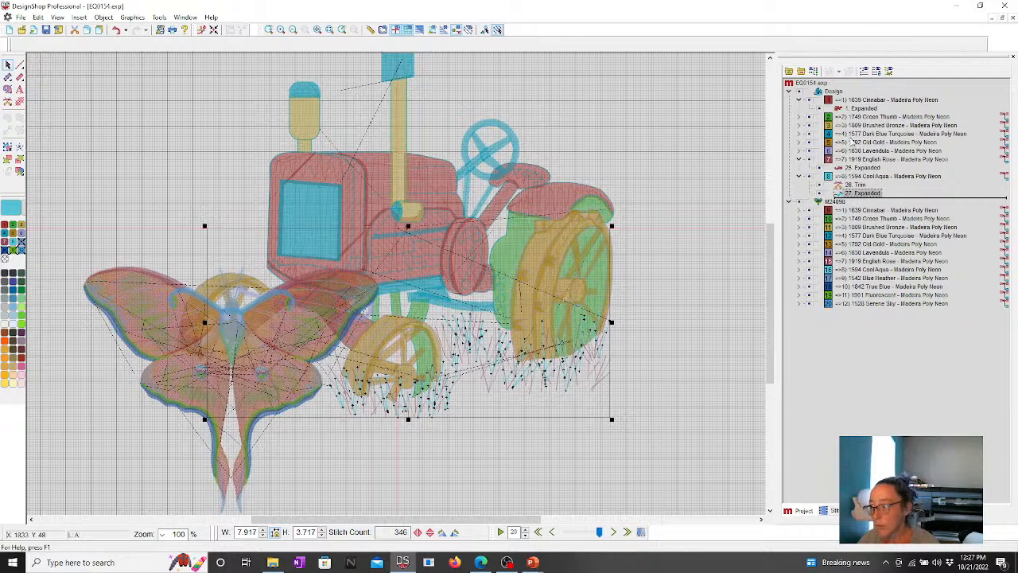
click(852, 134)
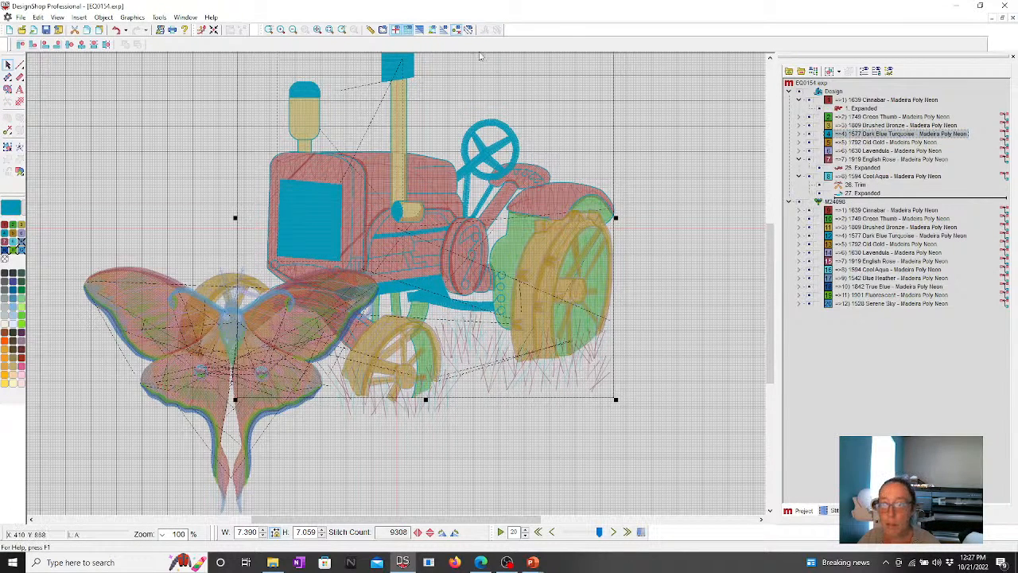
click(468, 30)
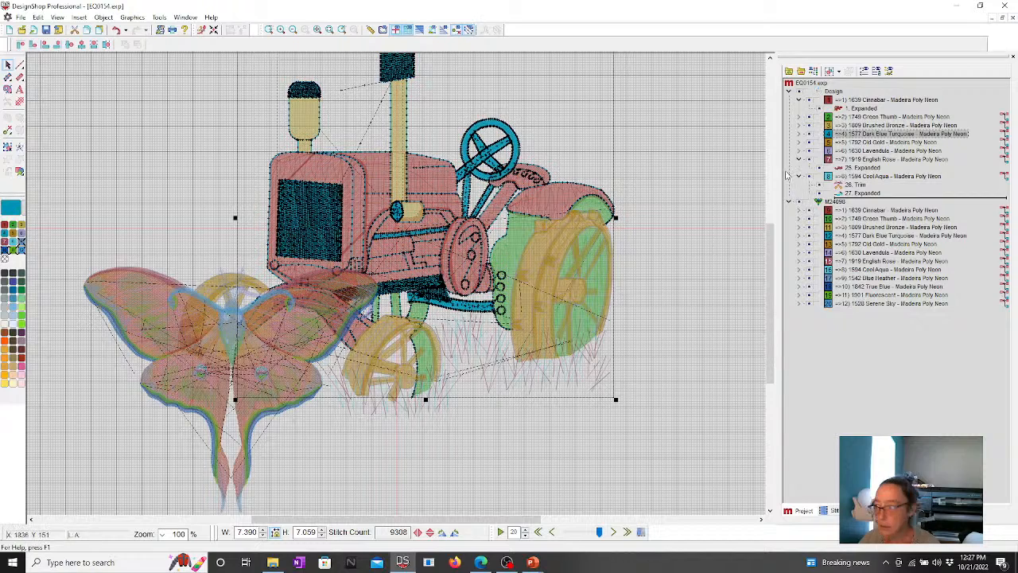
Step: Expand the tractor's Dark Blue Turquoise block and delete its first element's outline stitches over the moth's right wing using Custom Point Selection
click(800, 135)
click(859, 142)
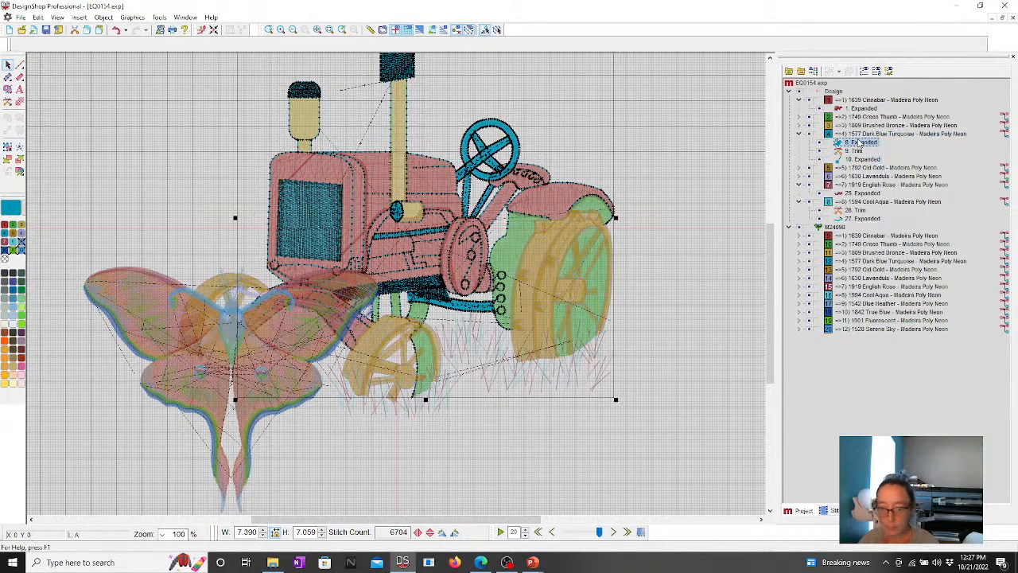
click(497, 30)
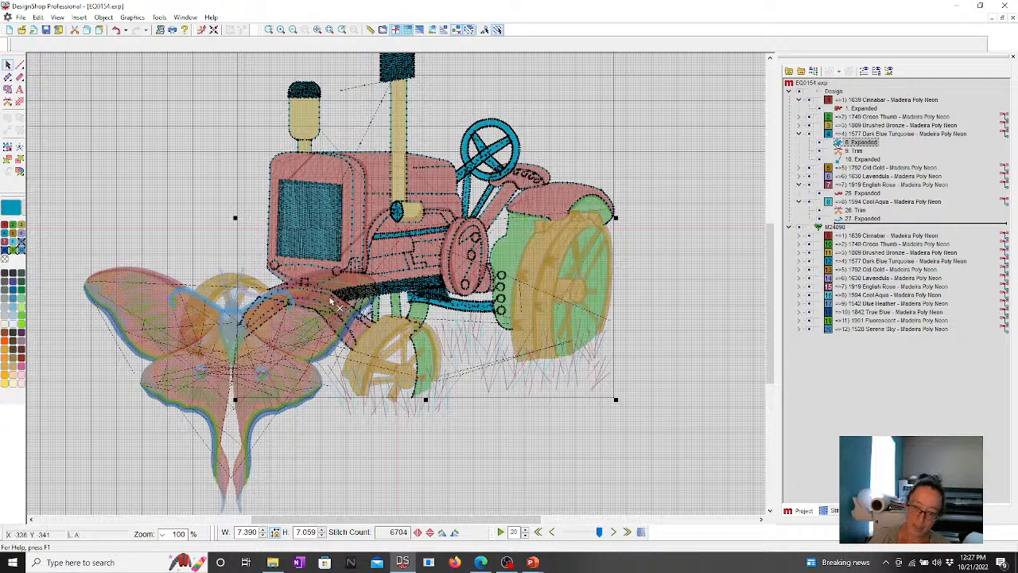
click(268, 30)
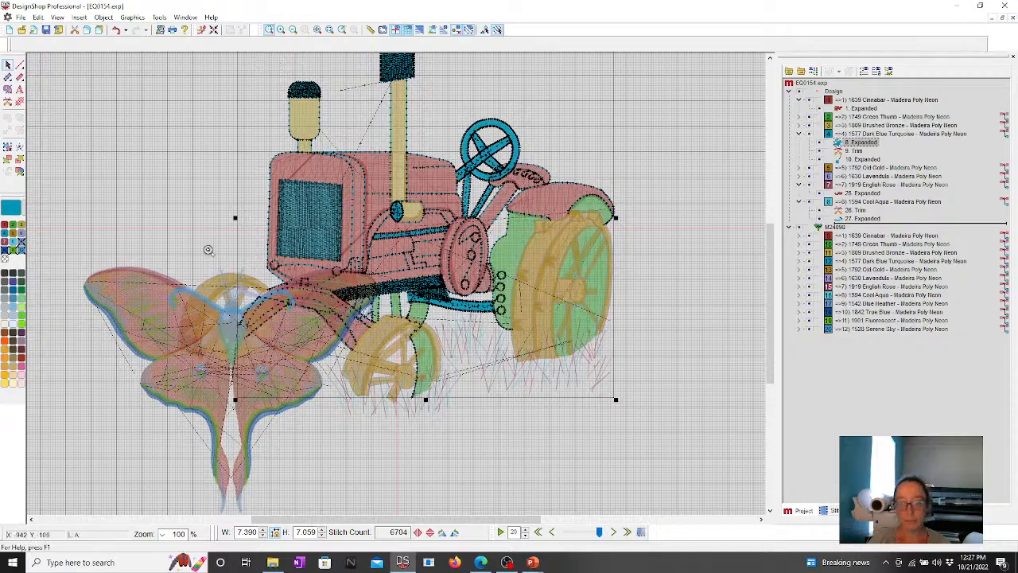
drag(209, 252, 415, 412)
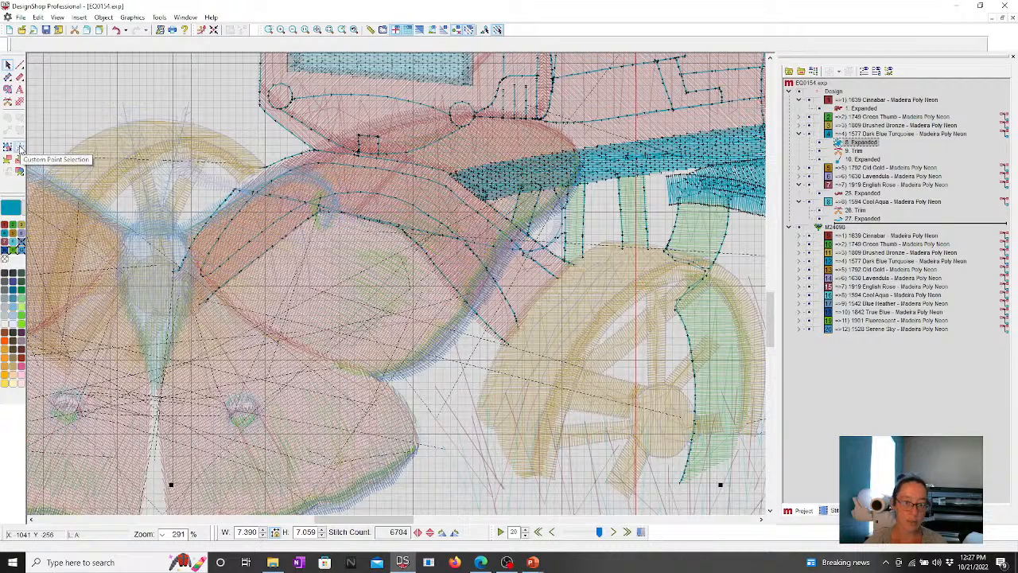
click(19, 148)
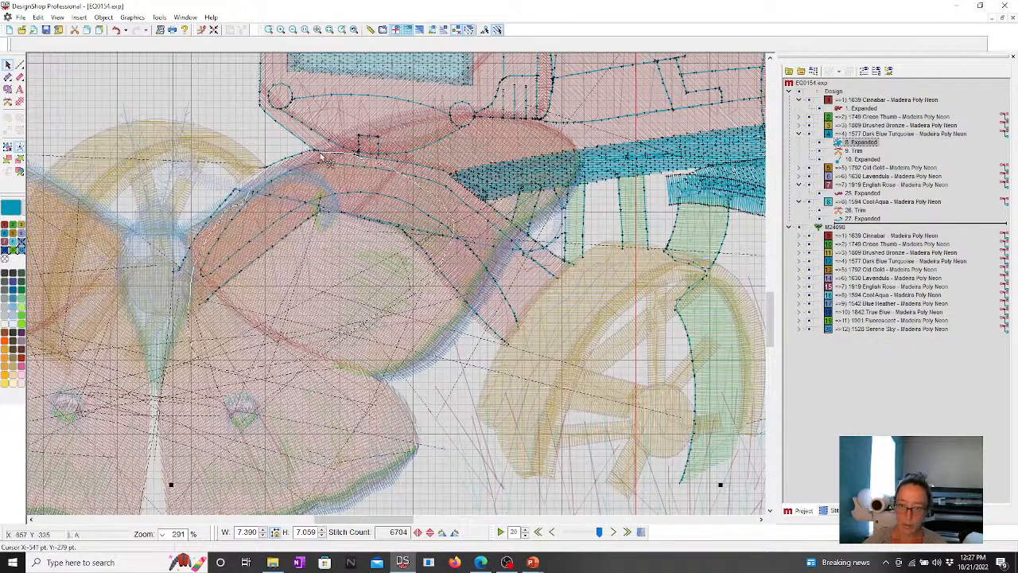
click(250, 193)
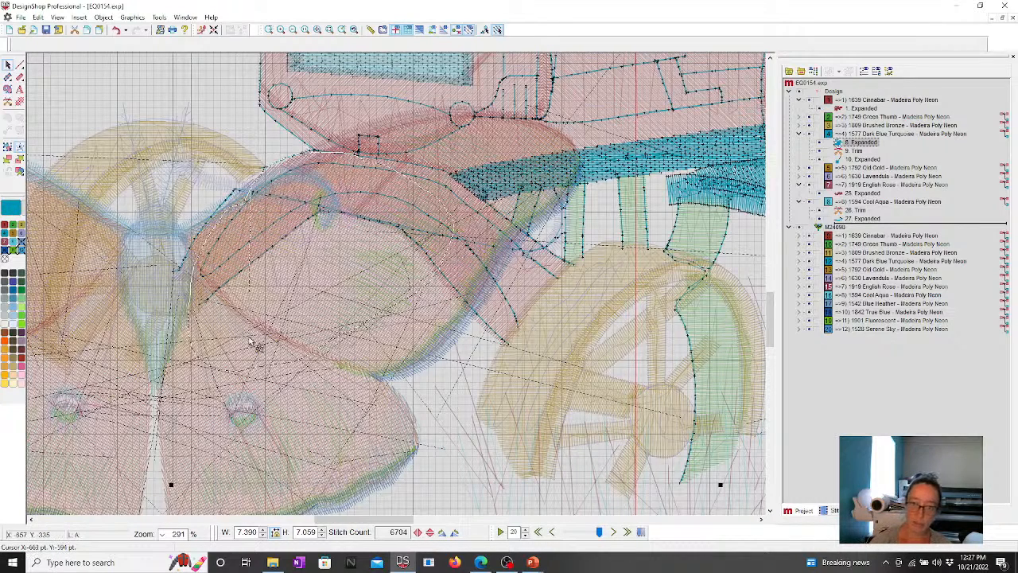
key(Delete)
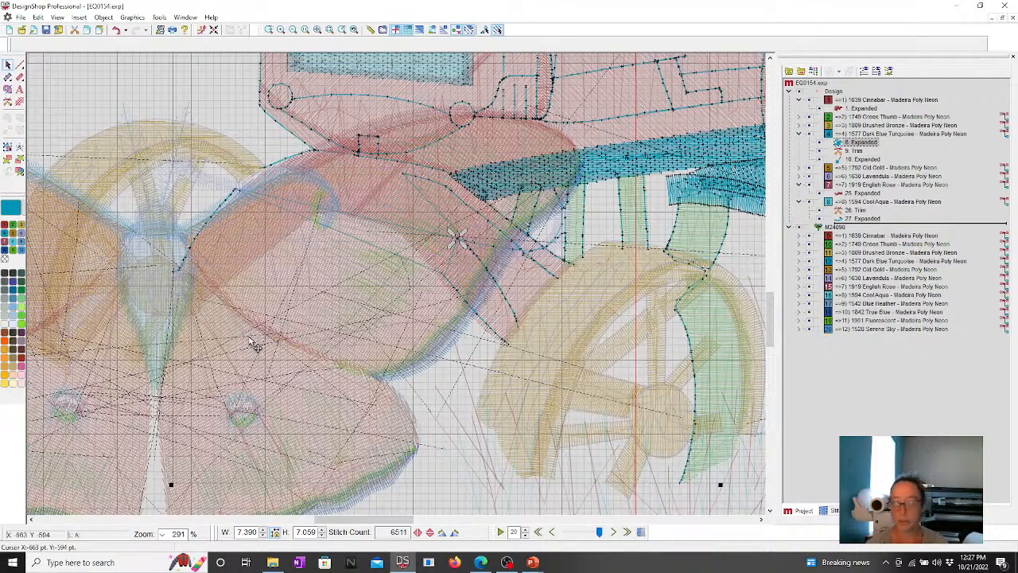
Step: Delete the stitches along the underside of the tractor's Cinnabar front axle where it overlaps the moth's right wing
click(851, 195)
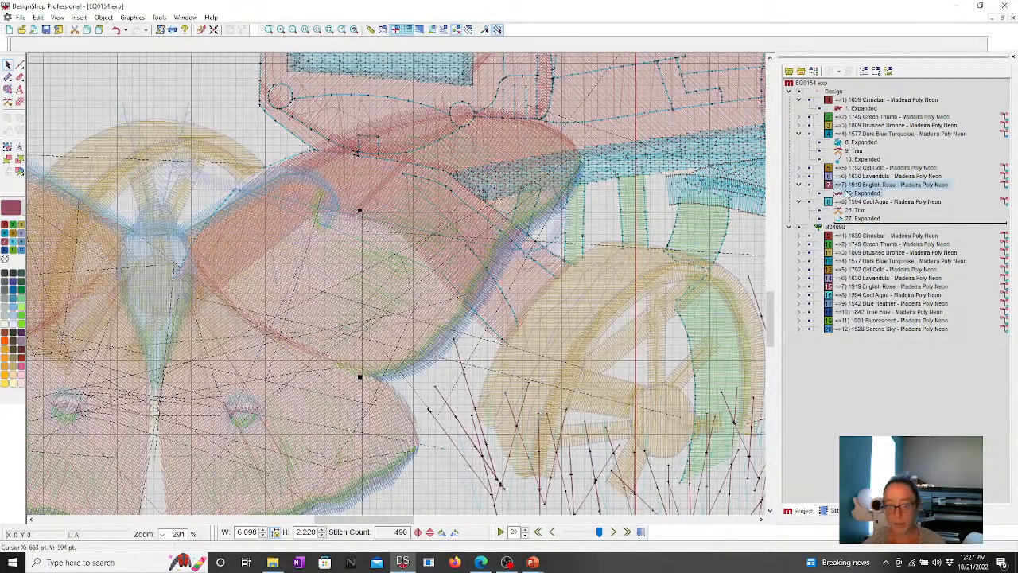
click(845, 108)
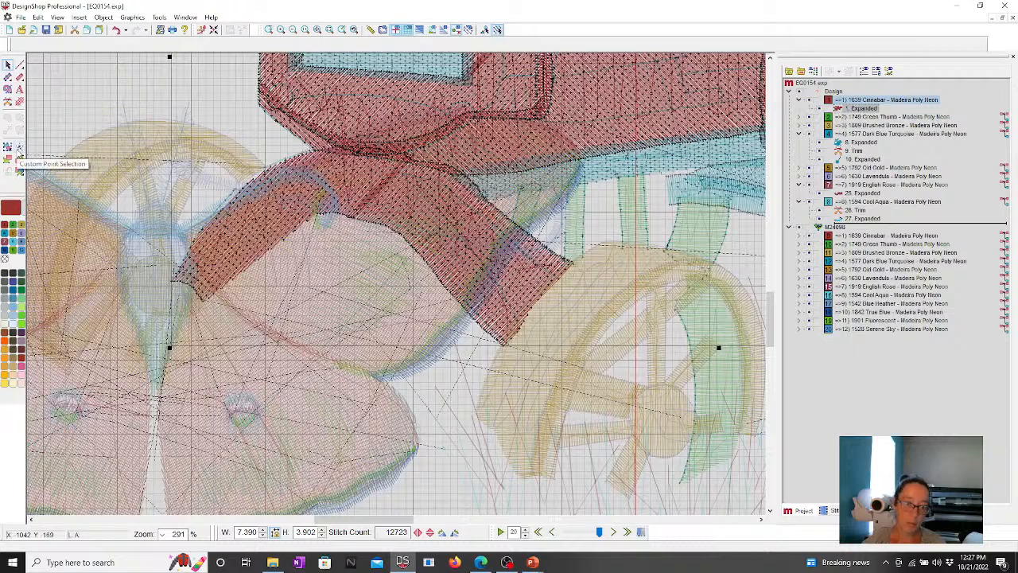
mouse_move(193, 311)
mouse_down()
mouse_move(211, 253)
mouse_move(243, 215)
mouse_move(305, 191)
mouse_move(350, 188)
mouse_move(424, 251)
mouse_move(350, 375)
mouse_move(256, 374)
mouse_up()
key(Delete)
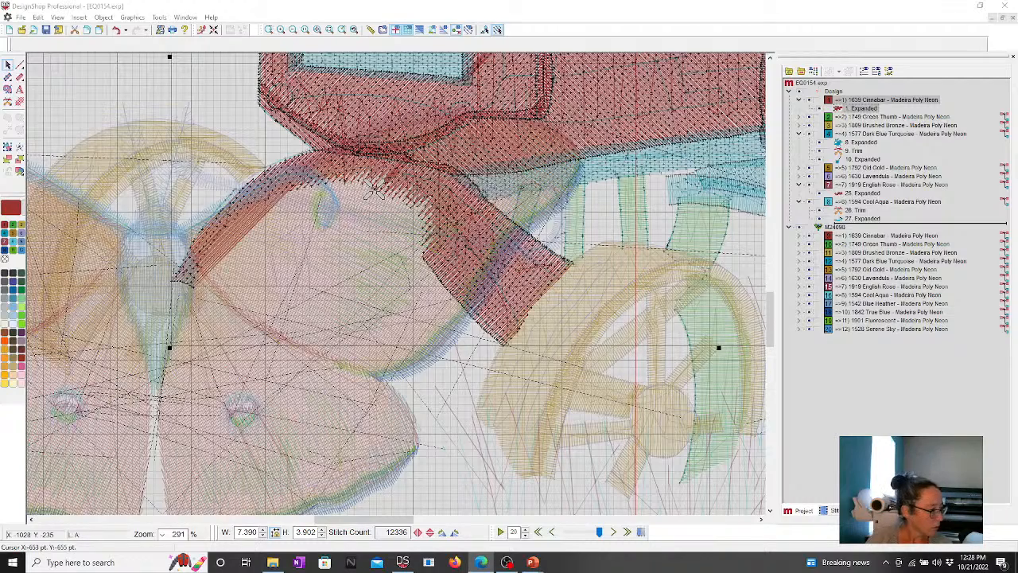
Step: Switch to the browser and review the Alphabets In DesignShop – Overview article, including its alphabet types and other resources
key(alt+Tab)
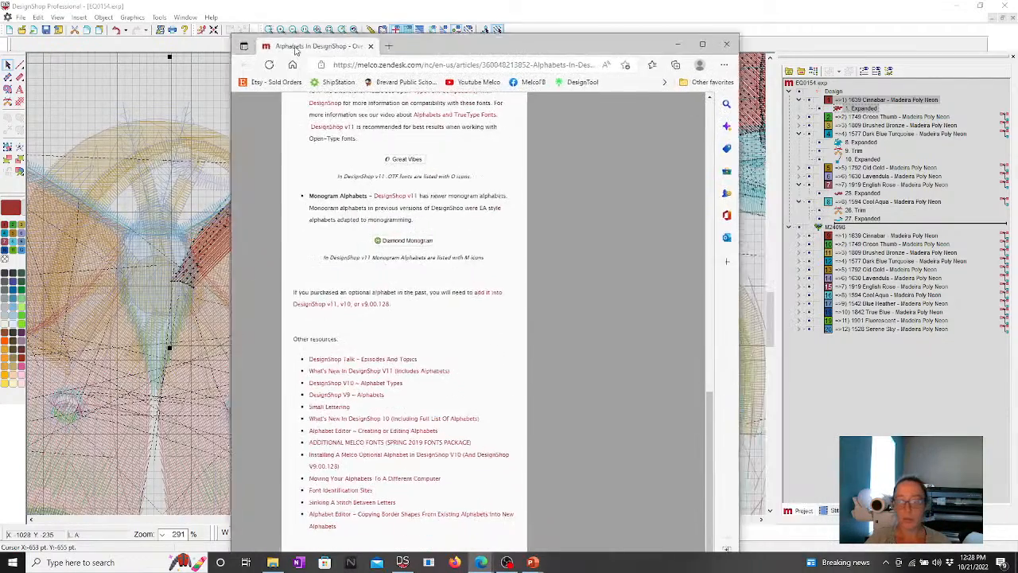
scroll(425, 142, down, 5)
scroll(425, 142, up, 5)
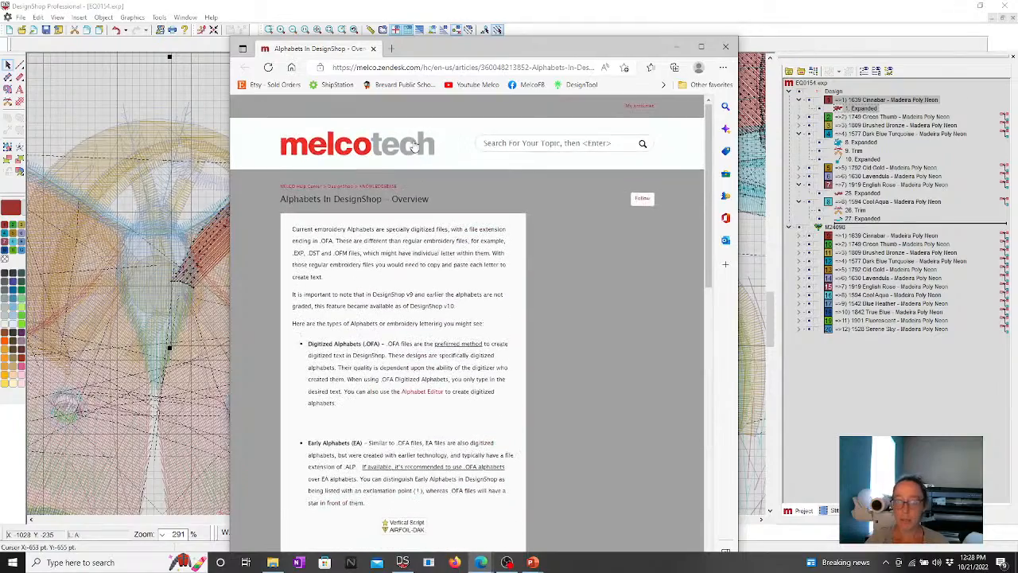
scroll(465, 292, down, 2)
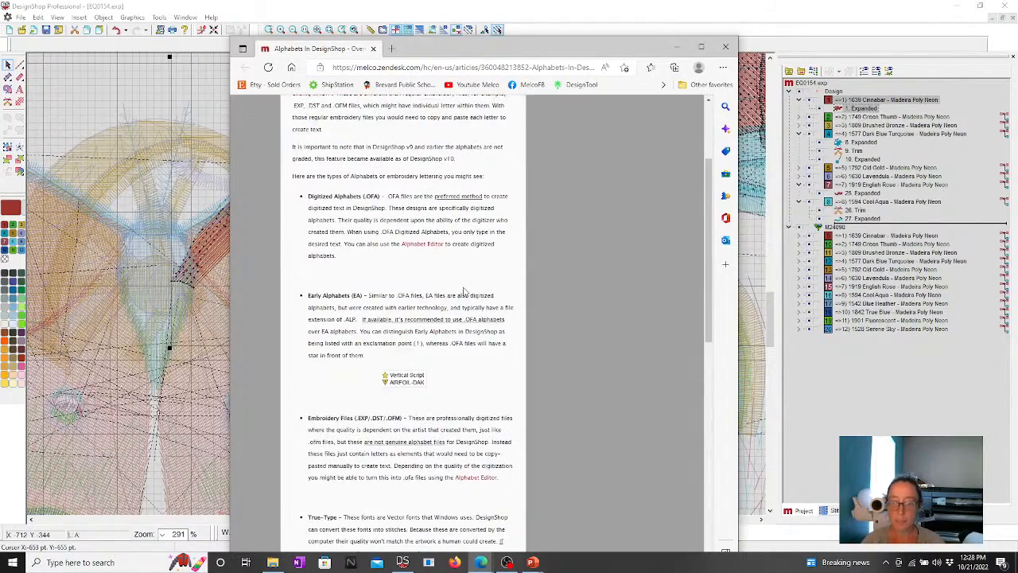
scroll(435, 291, down, 8)
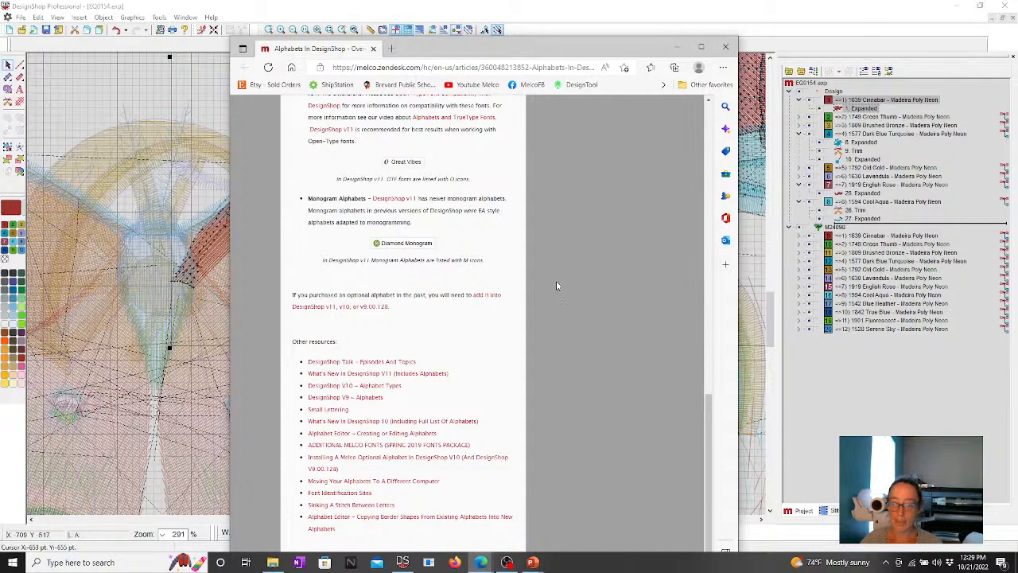
scroll(560, 275, up, 5)
scroll(559, 275, up, 4)
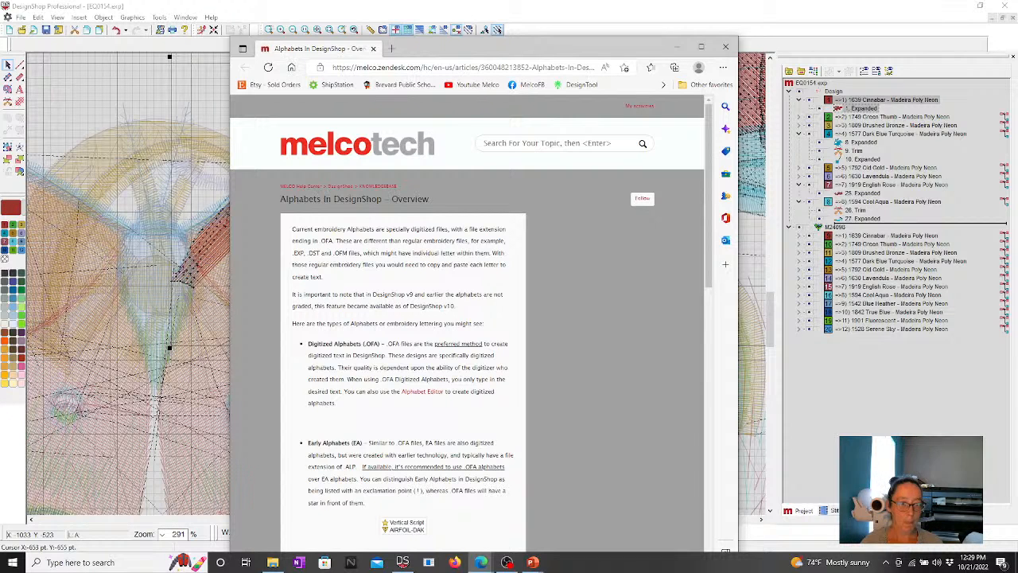
scroll(346, 343, down, 1)
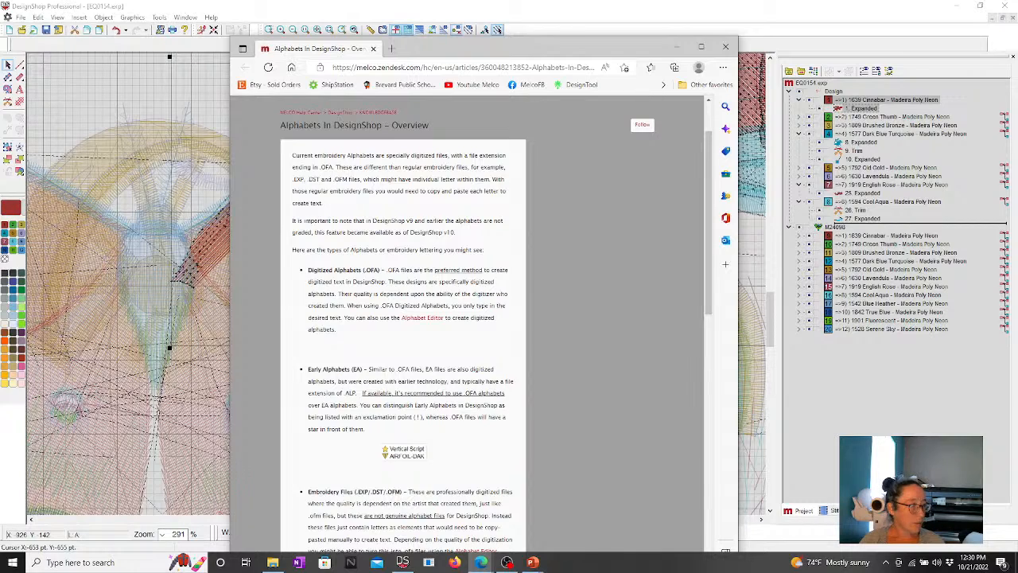
Step: Return to DesignShop and close the EQ0154.exp project without saving its changes
click(754, 63)
click(1013, 18)
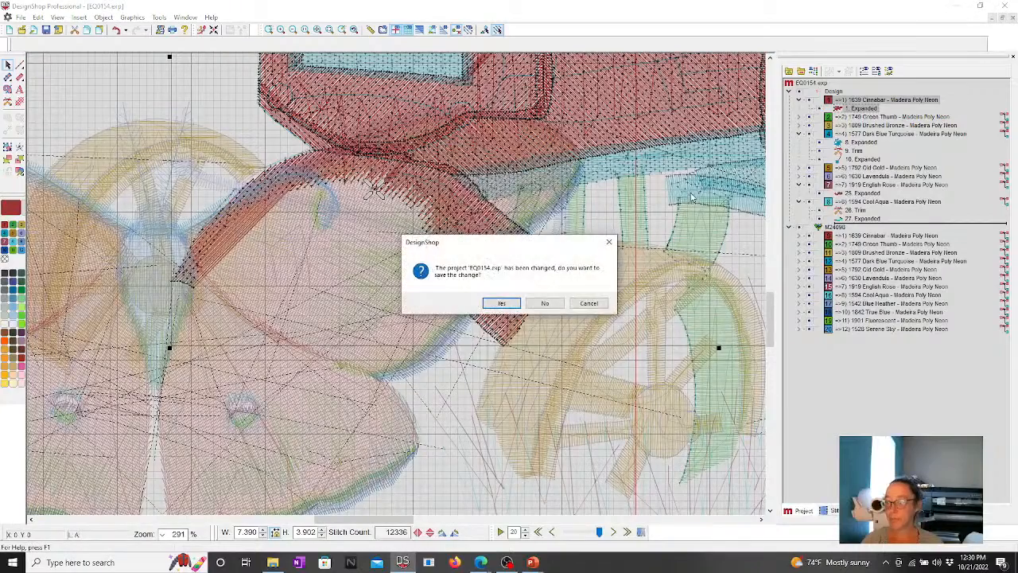
click(545, 303)
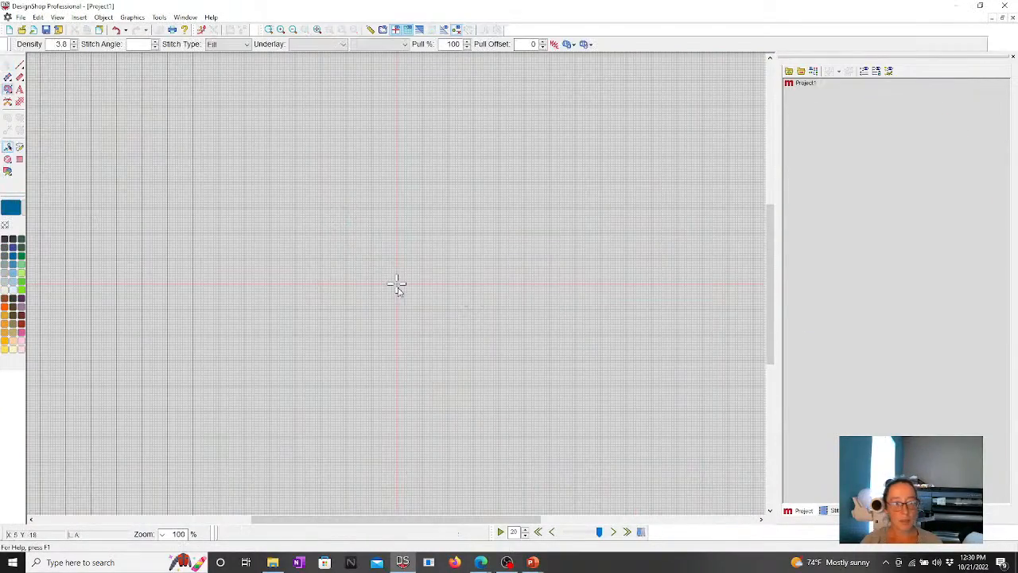
Step: Draw a Calypso Blue complex fill rectangle about 5.2 by 4.3 inches in Project1 and deselect it
click(569, 239)
key(Escape)
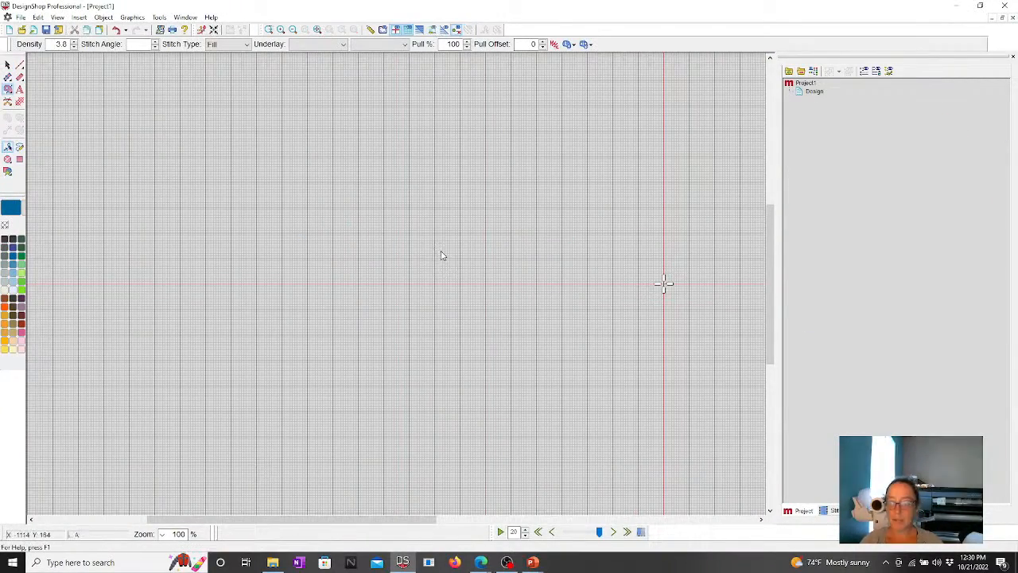
click(20, 159)
drag(146, 160, 411, 379)
click(327, 266)
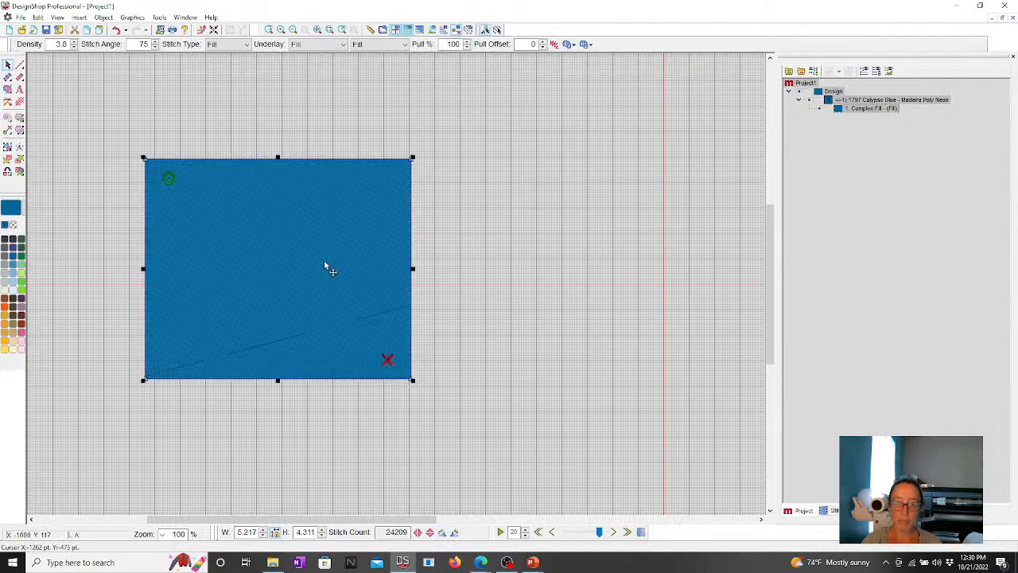
key(Escape)
Step: Draw a tilted complex fill ellipse about 6.0 by 5.1 inches overall over the rectangle's upper right corner, colored Pastel Blue
click(9, 91)
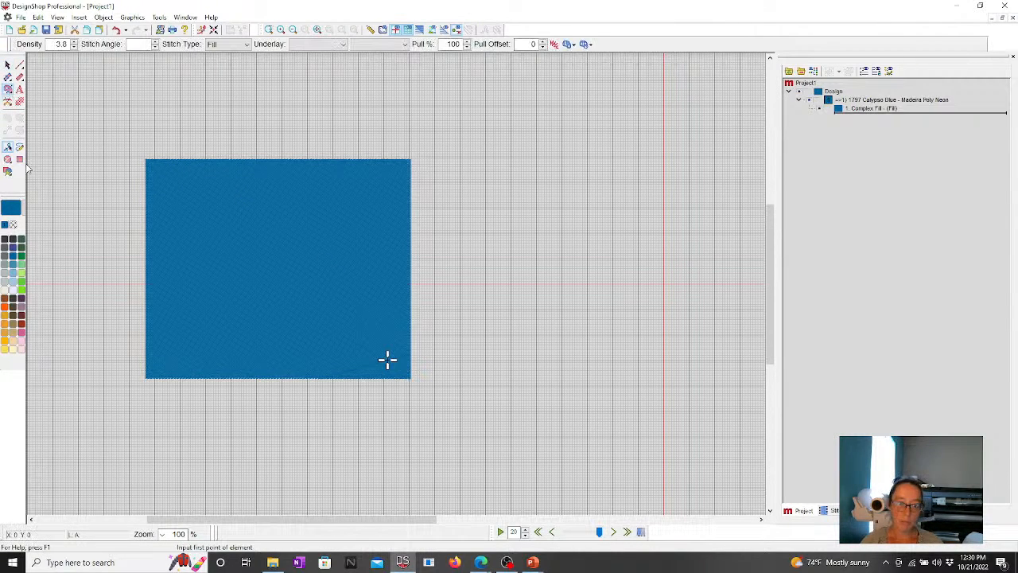
click(440, 121)
click(342, 248)
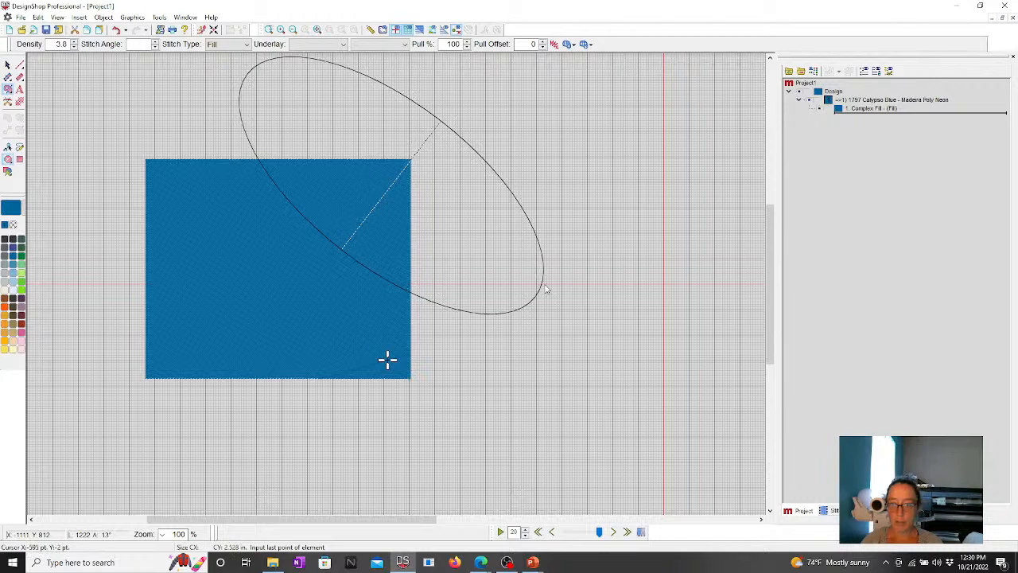
click(539, 294)
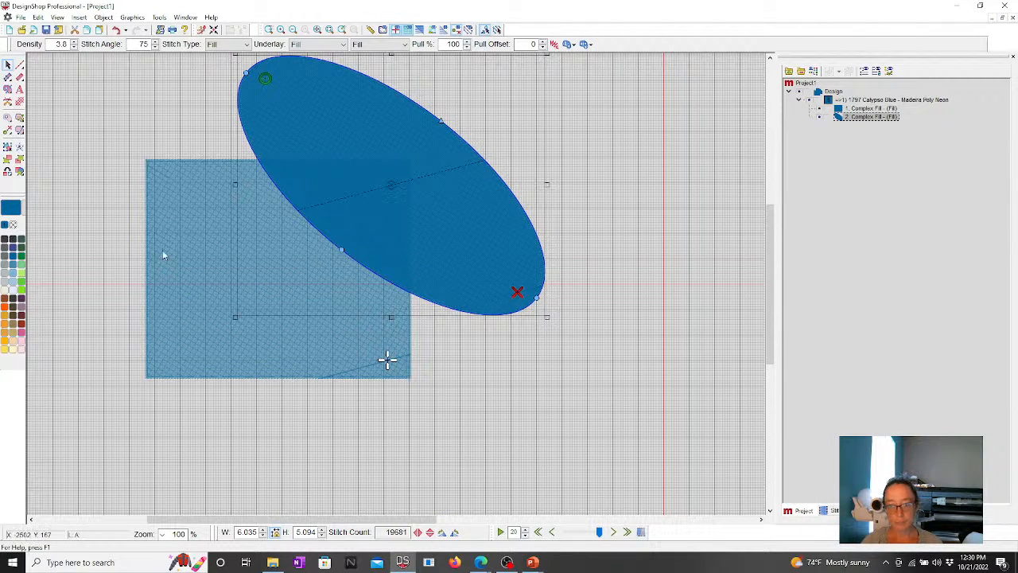
click(12, 280)
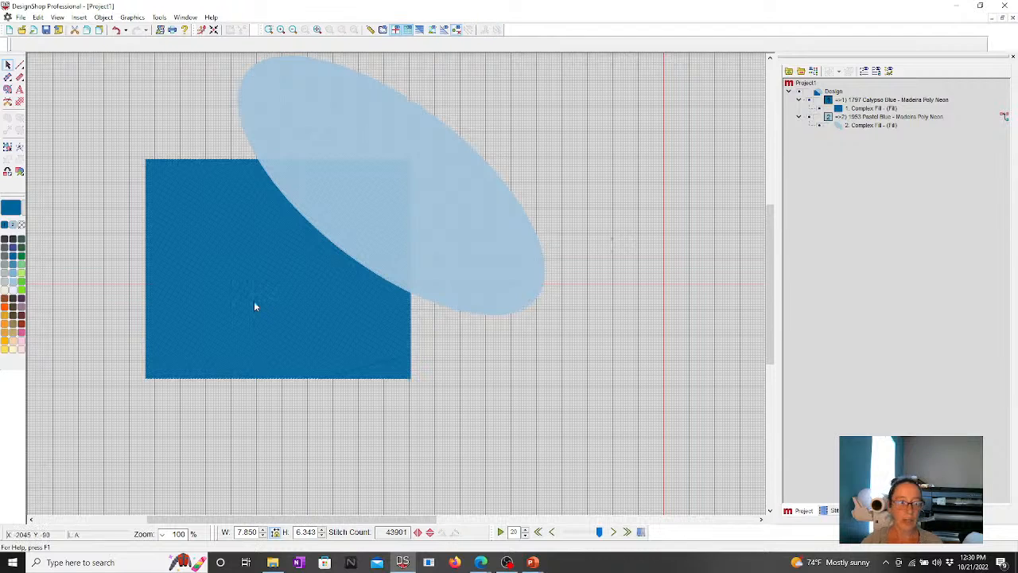
Step: Subtract the Pastel Blue ellipse from the Calypso Blue rectangle with a 20 pt overlap, and select the rectangle to check the cut edge
click(256, 304)
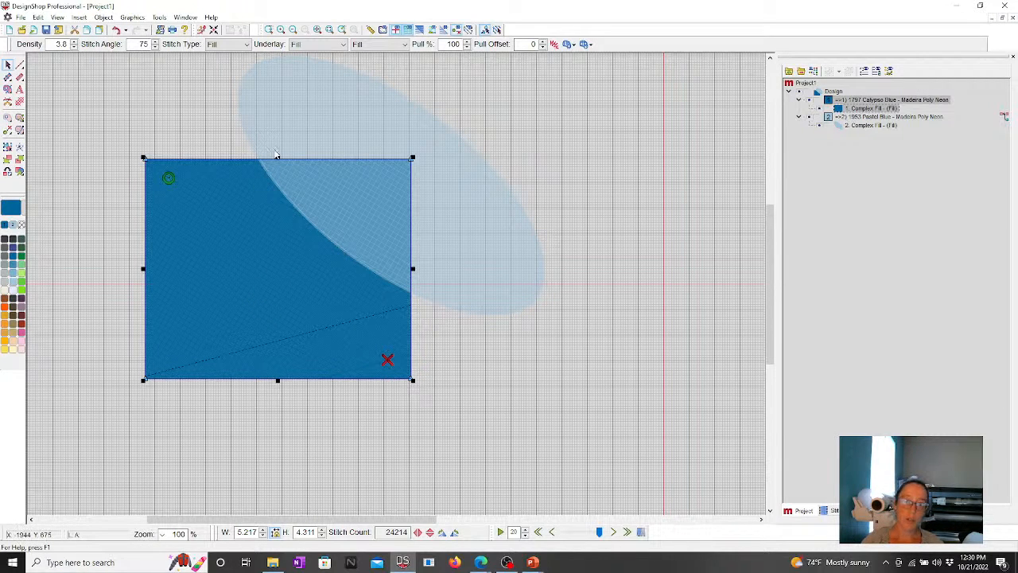
ctrl+click(291, 107)
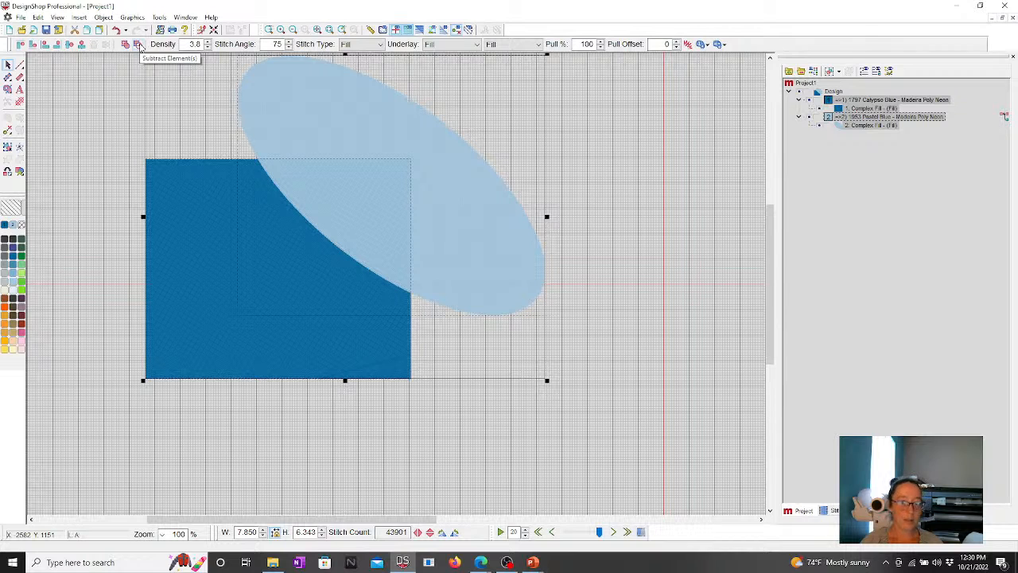
click(137, 45)
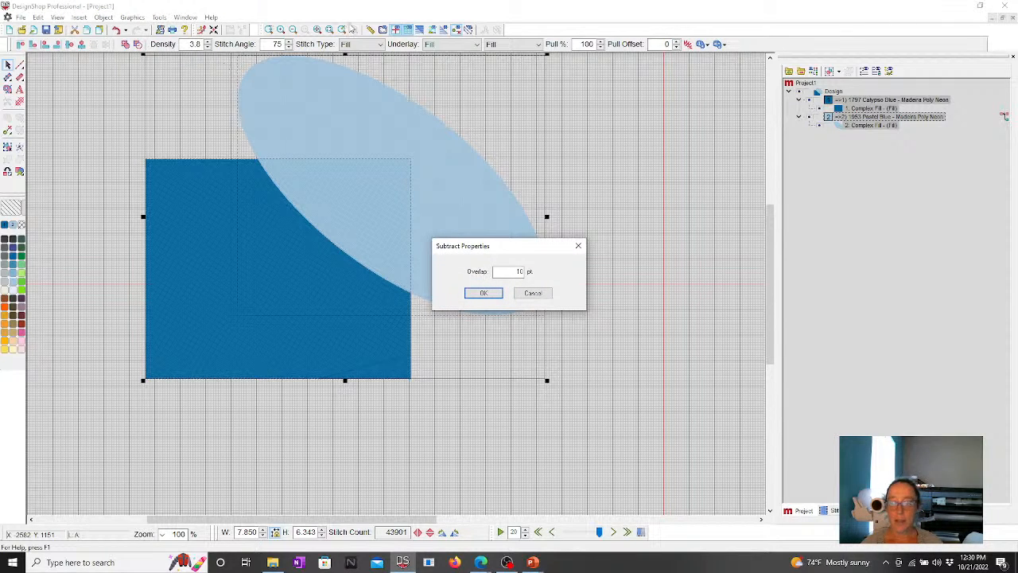
double_click(513, 271)
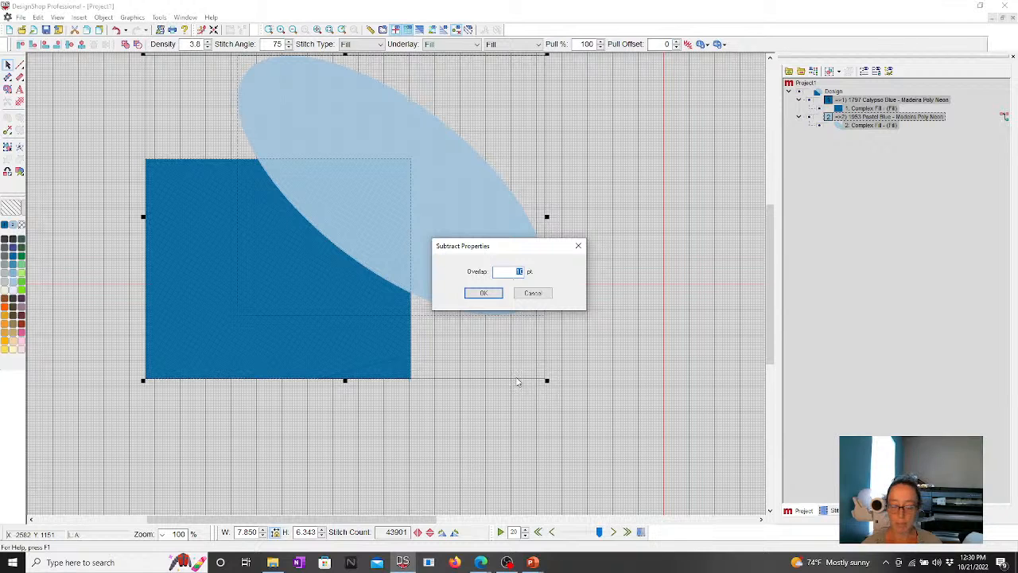
text(20)
click(478, 292)
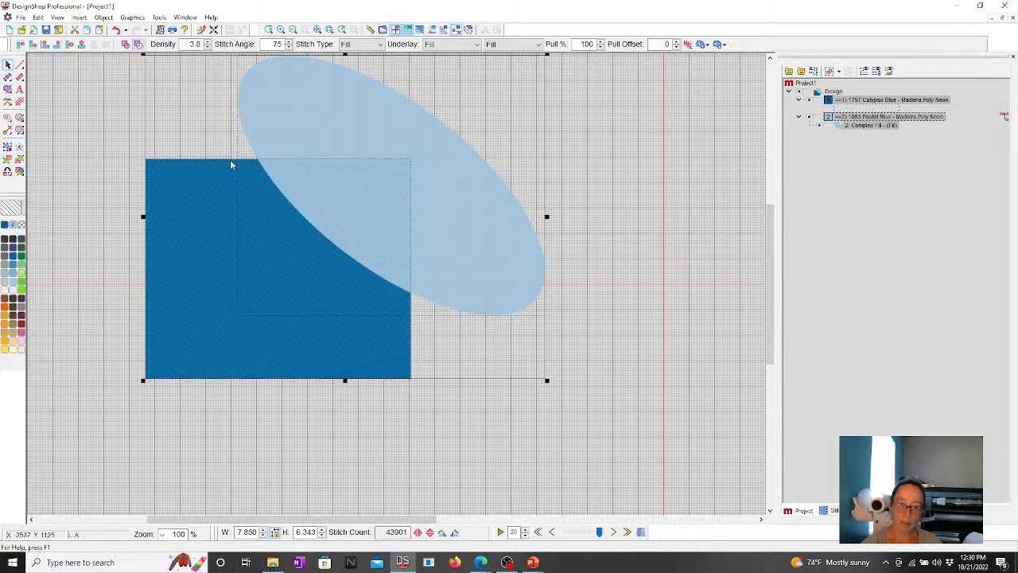
click(589, 246)
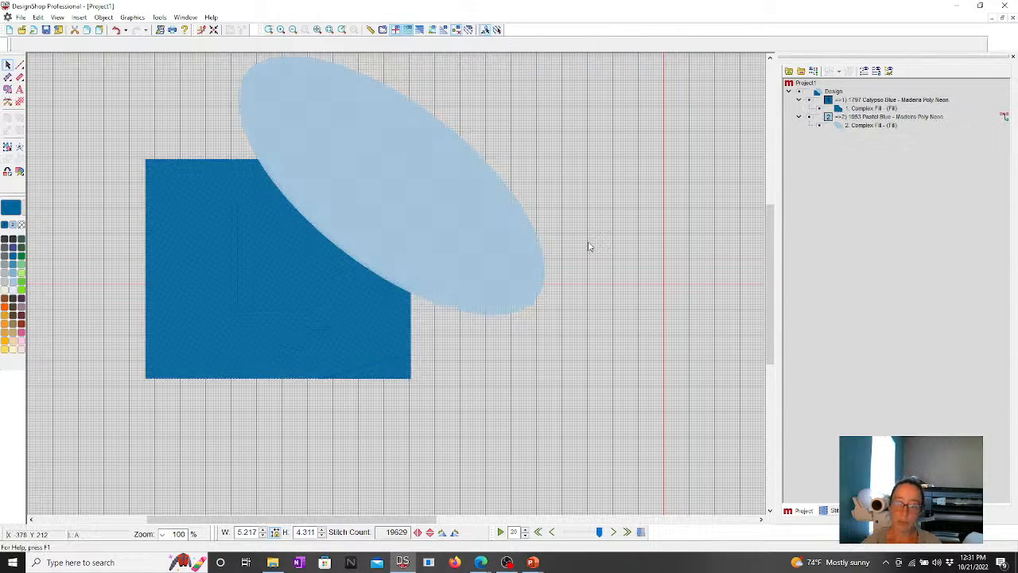
click(303, 352)
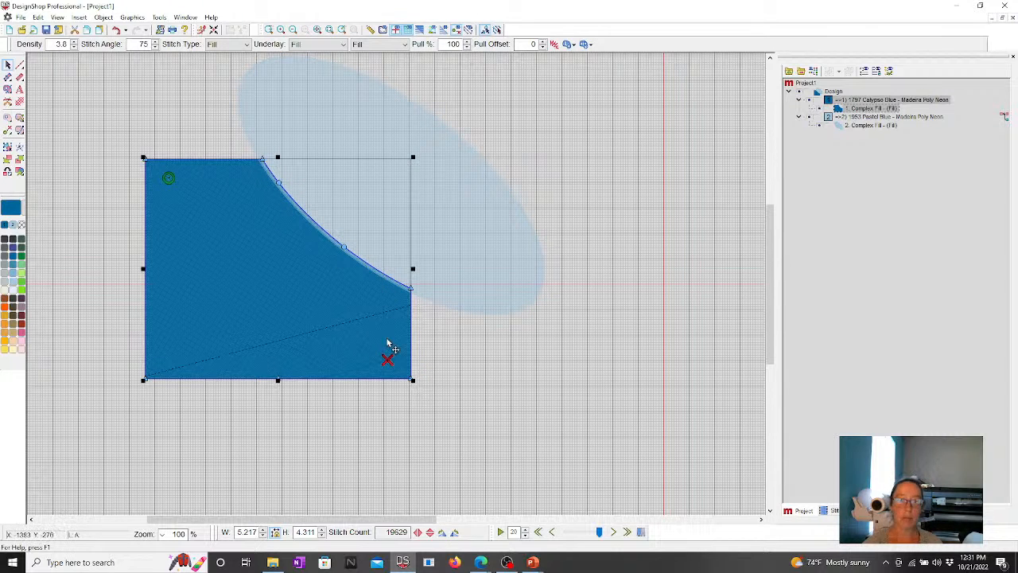
Step: Subtract the ellipse from the rectangle again with a 1 pt overlap, and reselect the rectangle to check the cut edge
shift+click(291, 131)
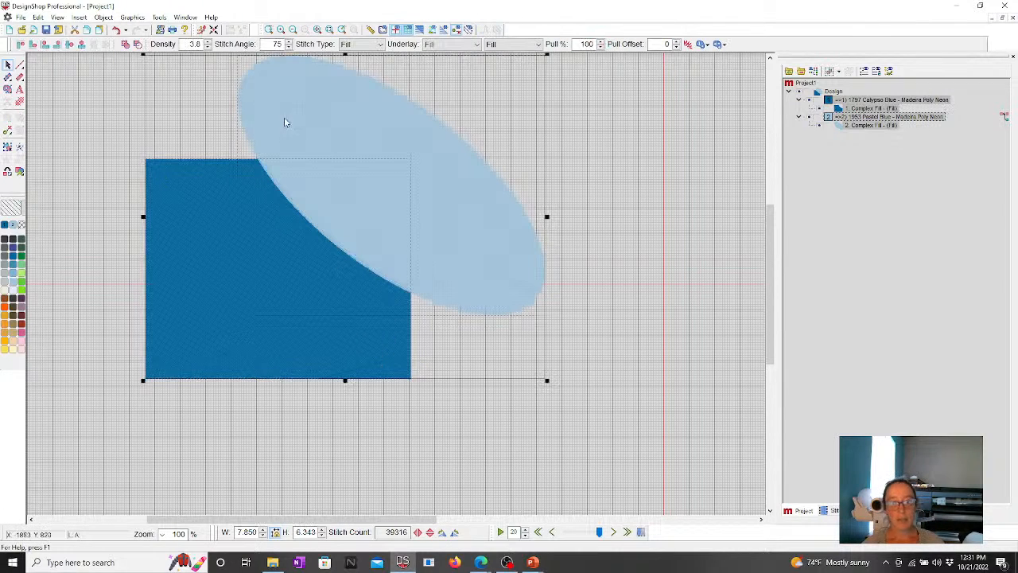
click(136, 44)
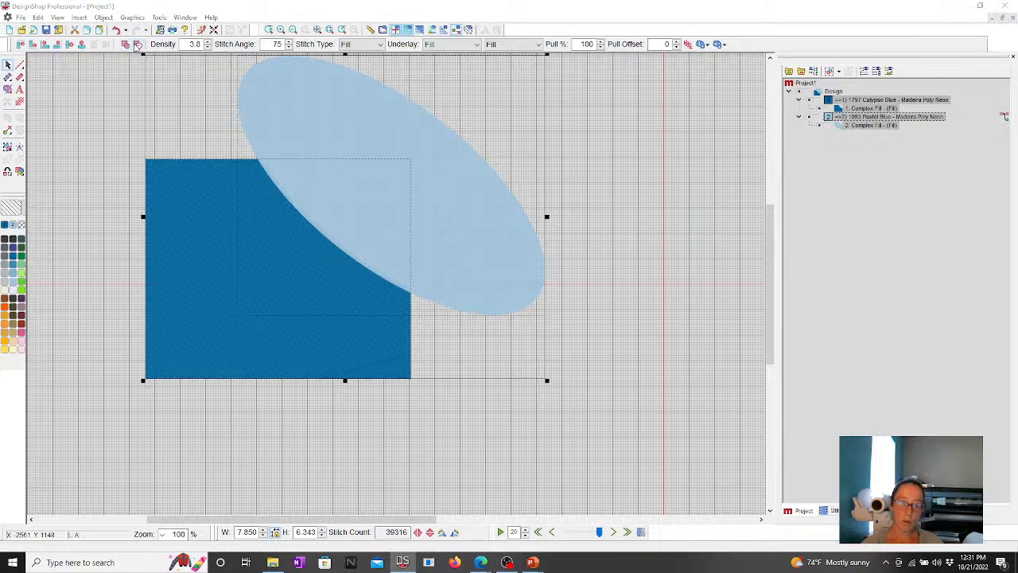
text(1)
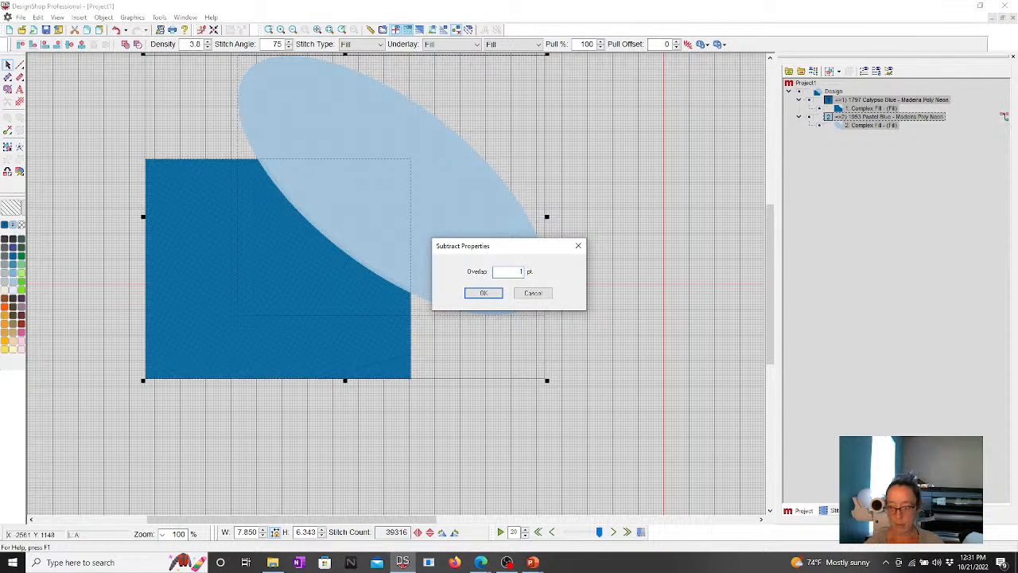
click(499, 296)
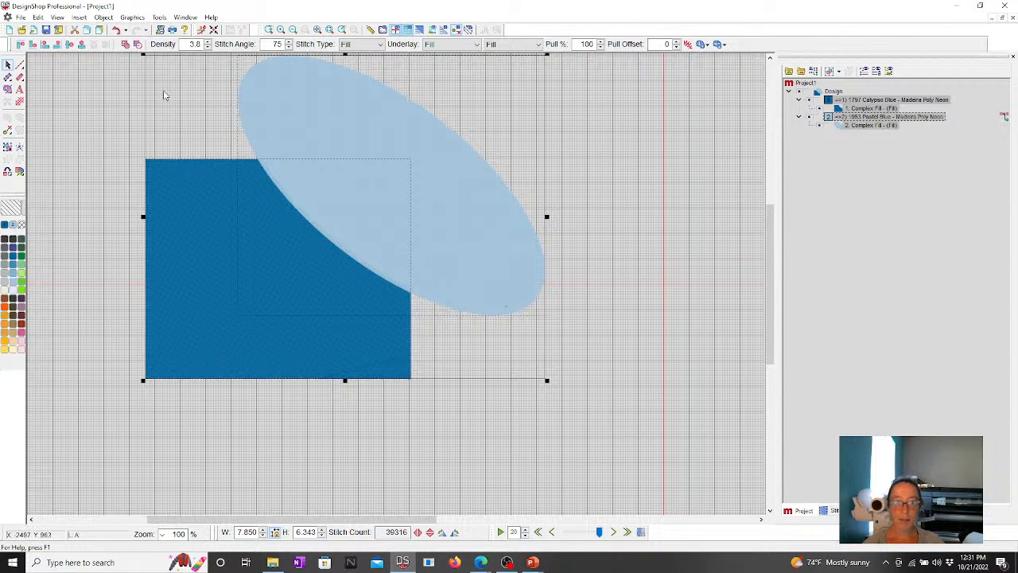
click(137, 43)
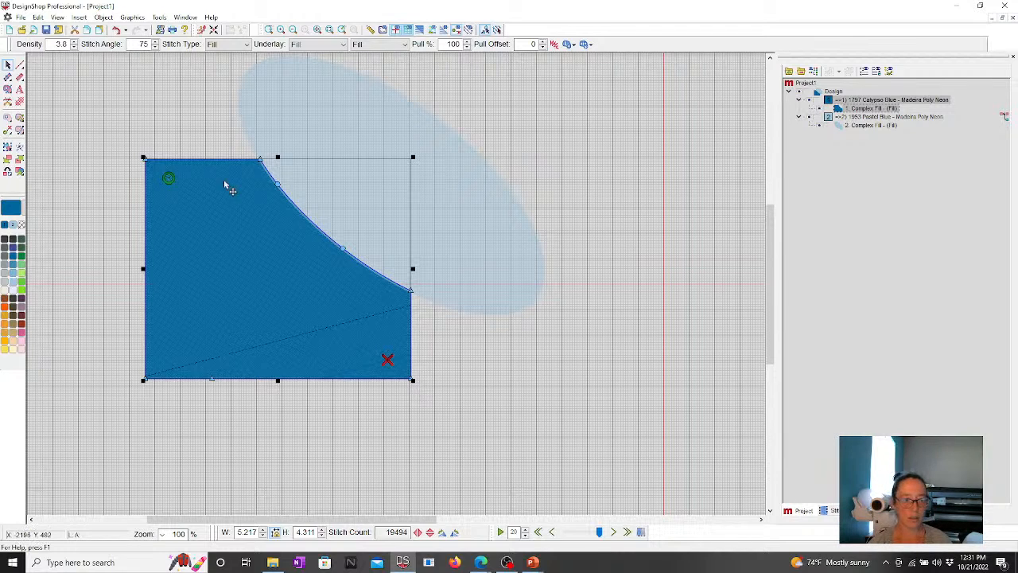
click(100, 96)
click(187, 219)
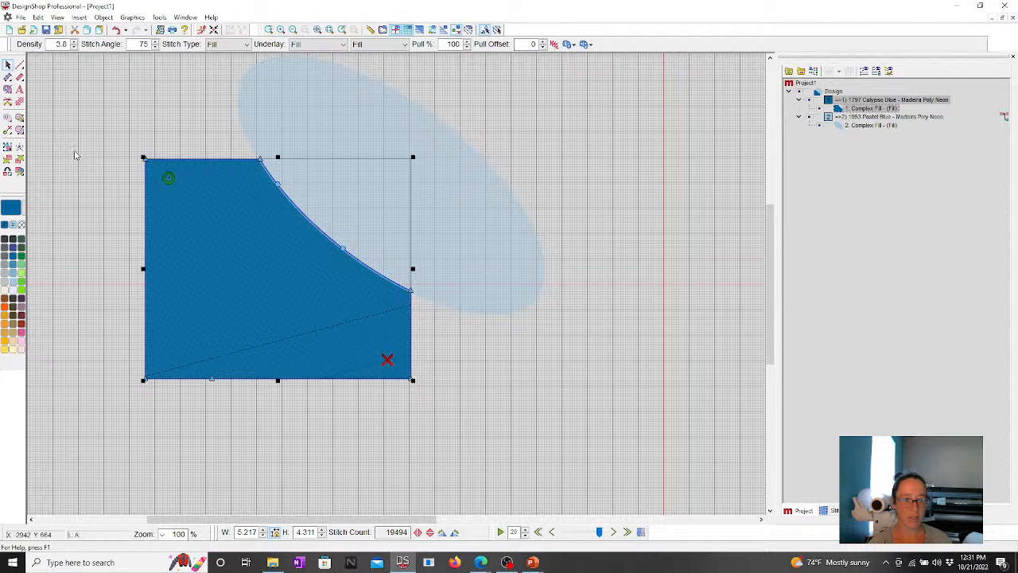
Step: Insert a slanted splice line across the blue rectangle from its top edge to its bottom edge, and reselect the rectangle
click(7, 117)
click(20, 117)
click(186, 148)
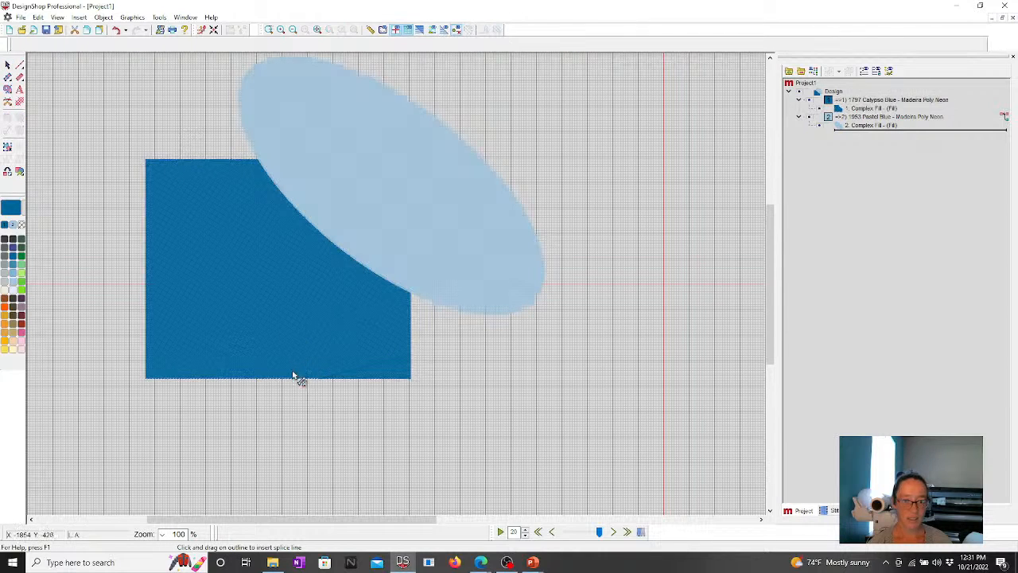
click(206, 246)
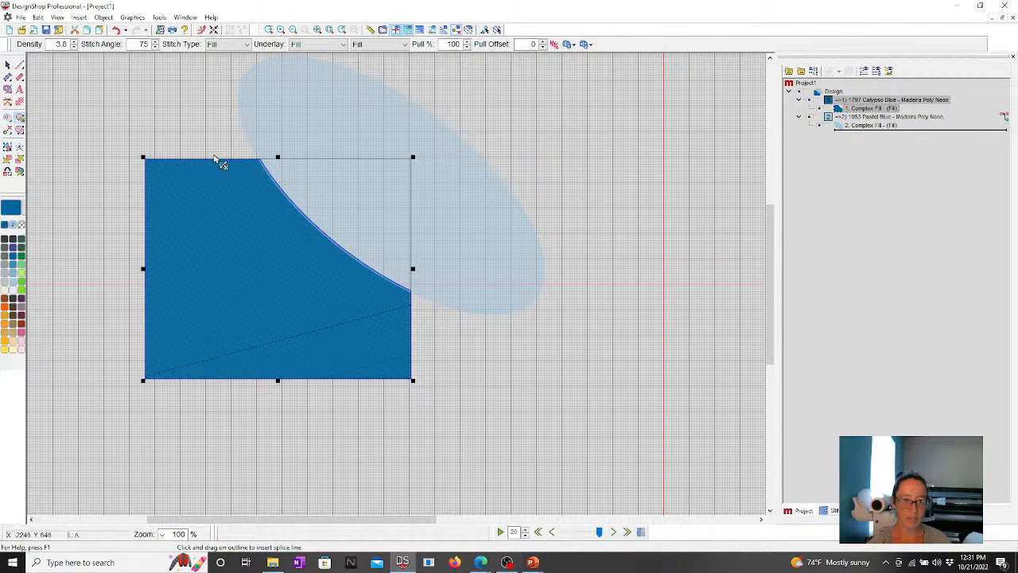
drag(207, 160, 318, 463)
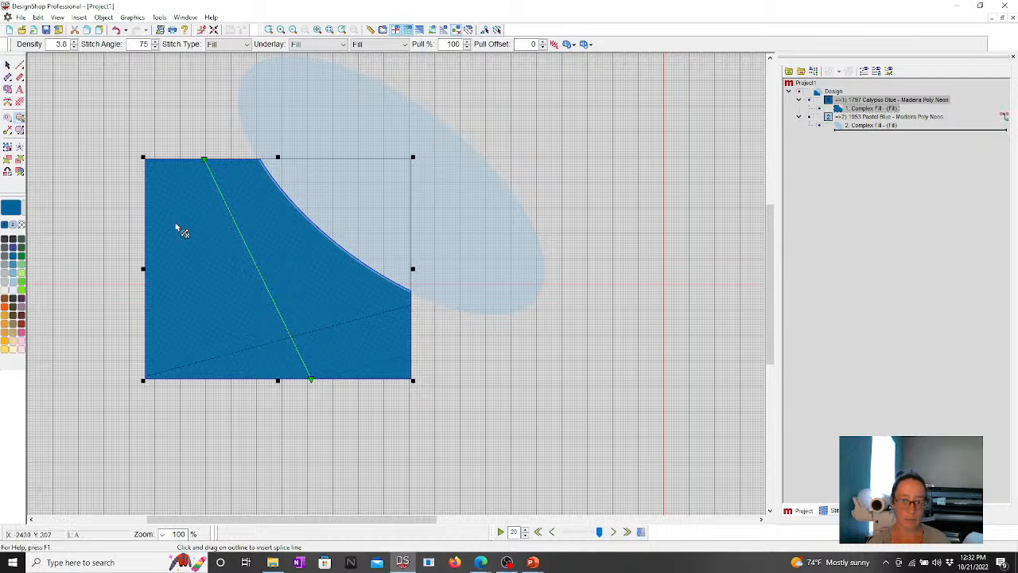
click(7, 64)
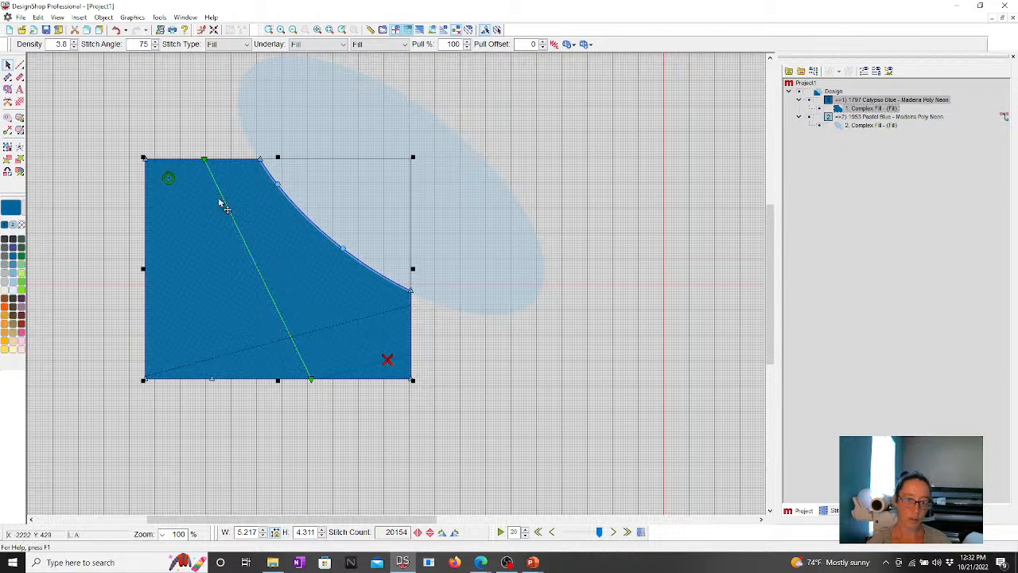
click(142, 95)
click(218, 202)
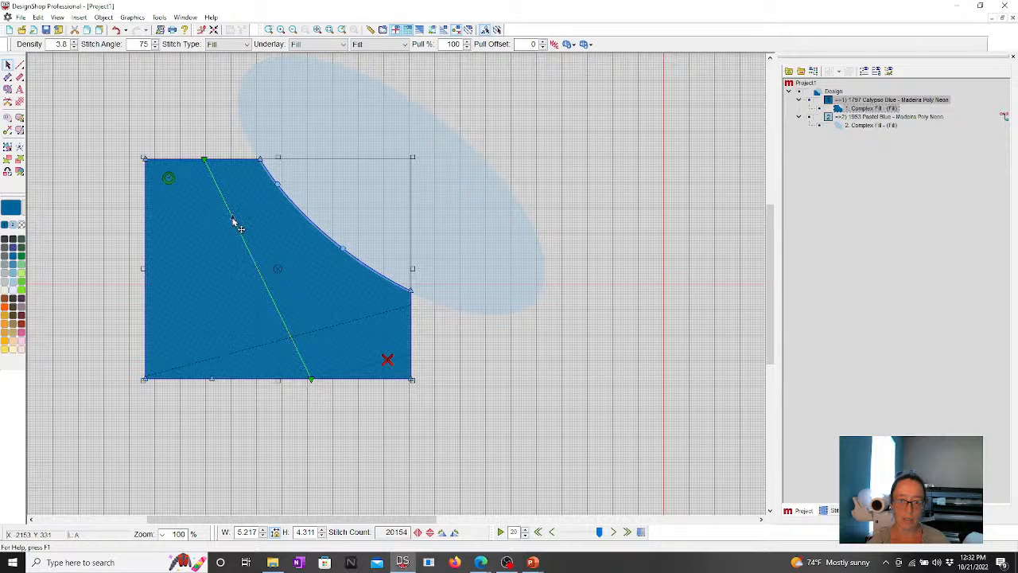
Step: Examine the rectangle's Underlay and Advanced properties and the splice line's lower point properties, closing both dialogs without changes
right_click(239, 225)
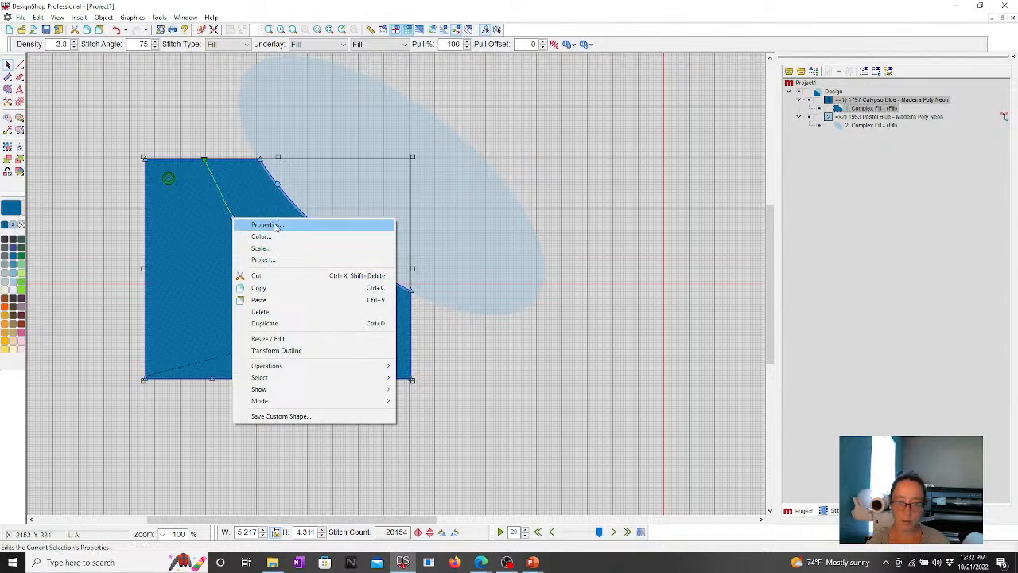
click(255, 223)
click(381, 125)
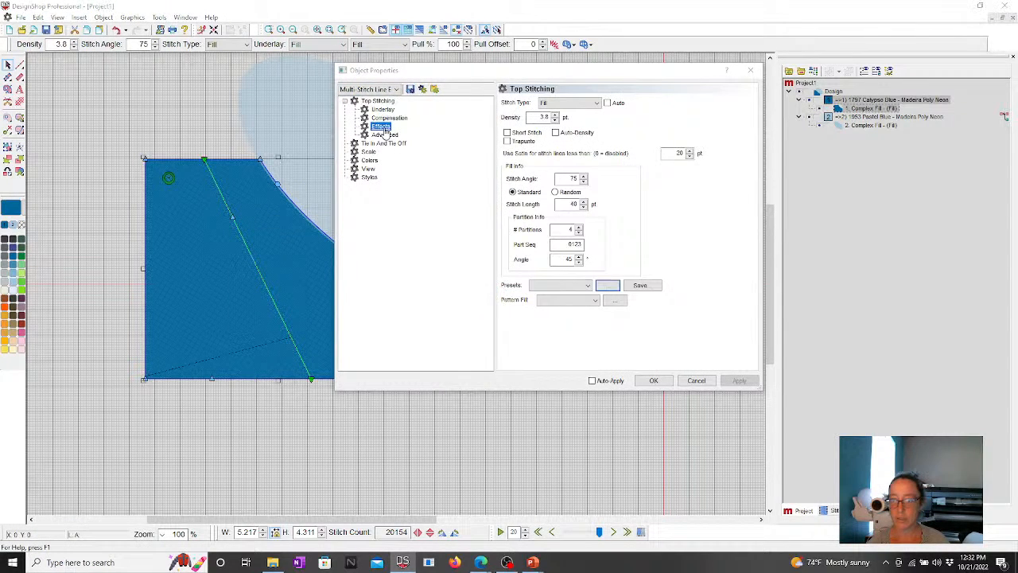
click(383, 109)
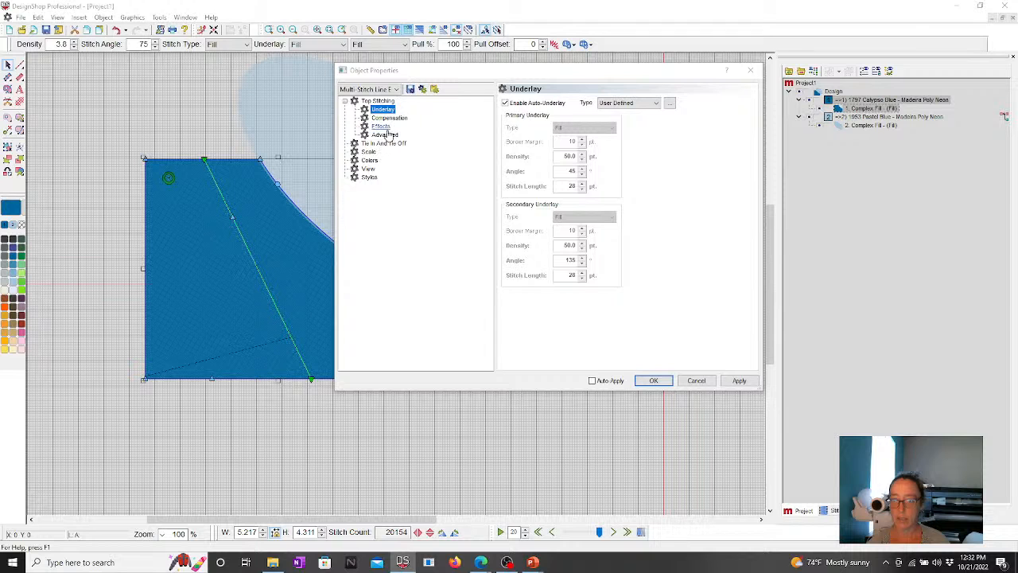
click(387, 135)
click(696, 380)
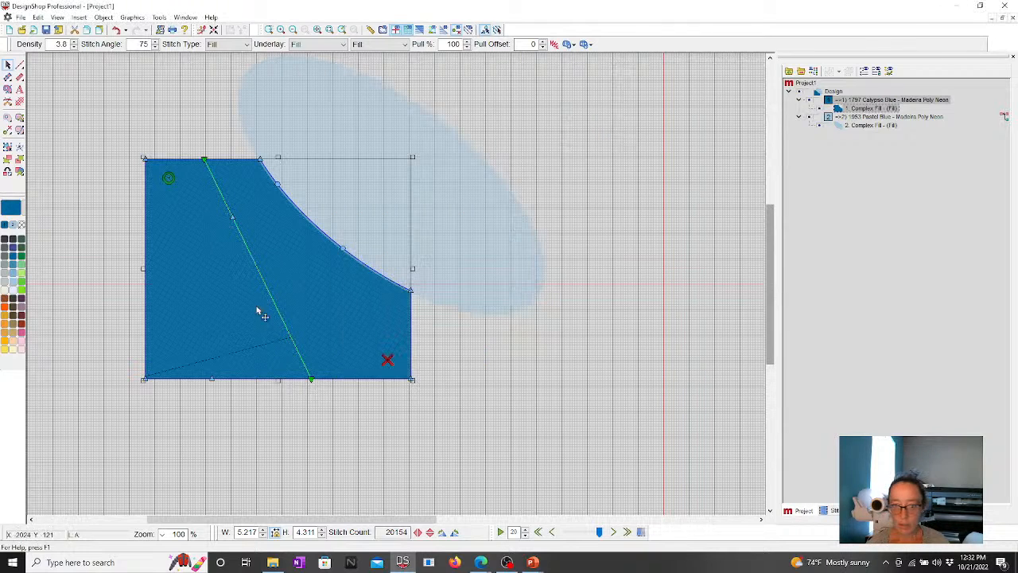
click(235, 463)
click(233, 362)
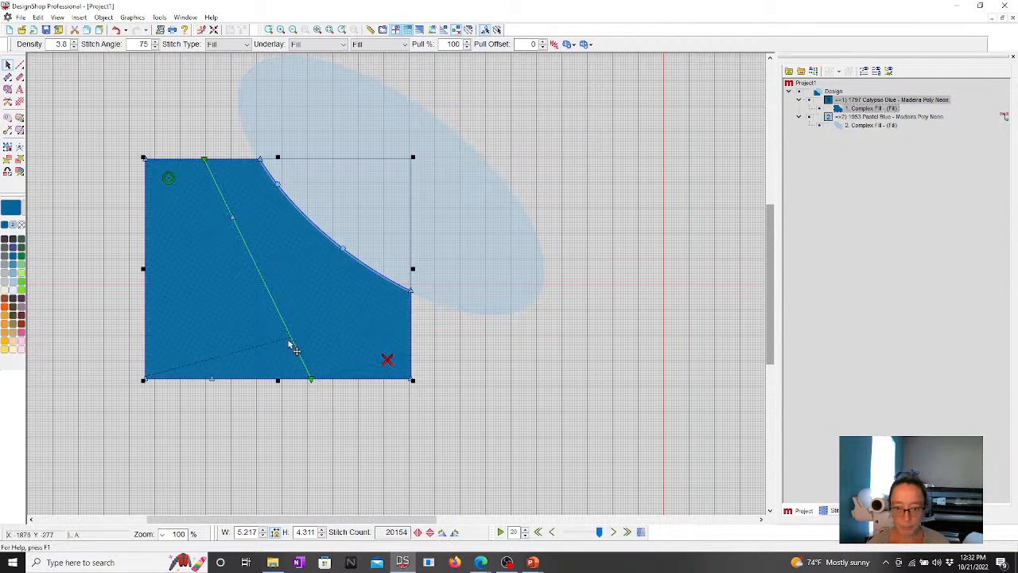
right_click(311, 381)
click(344, 180)
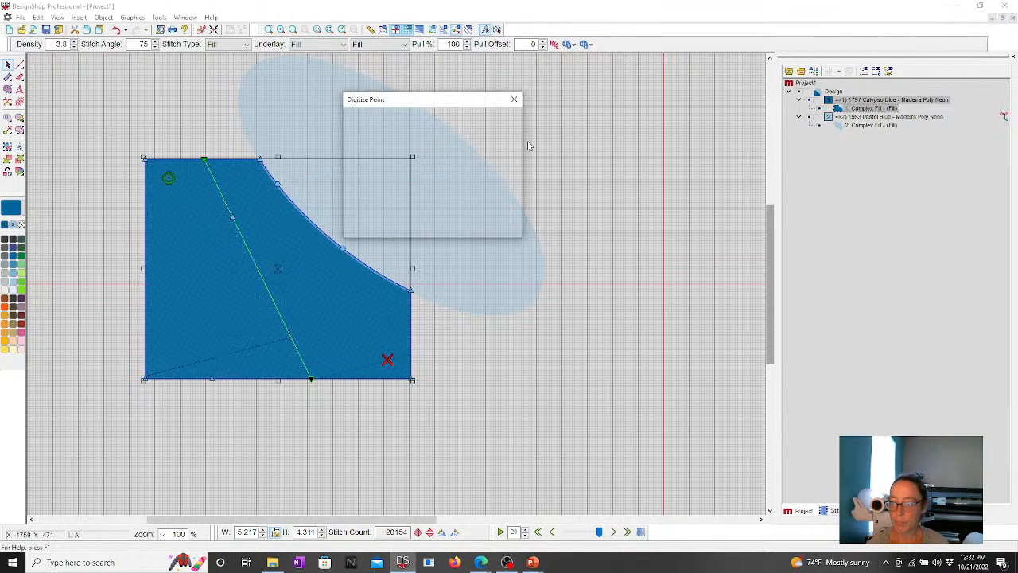
click(513, 100)
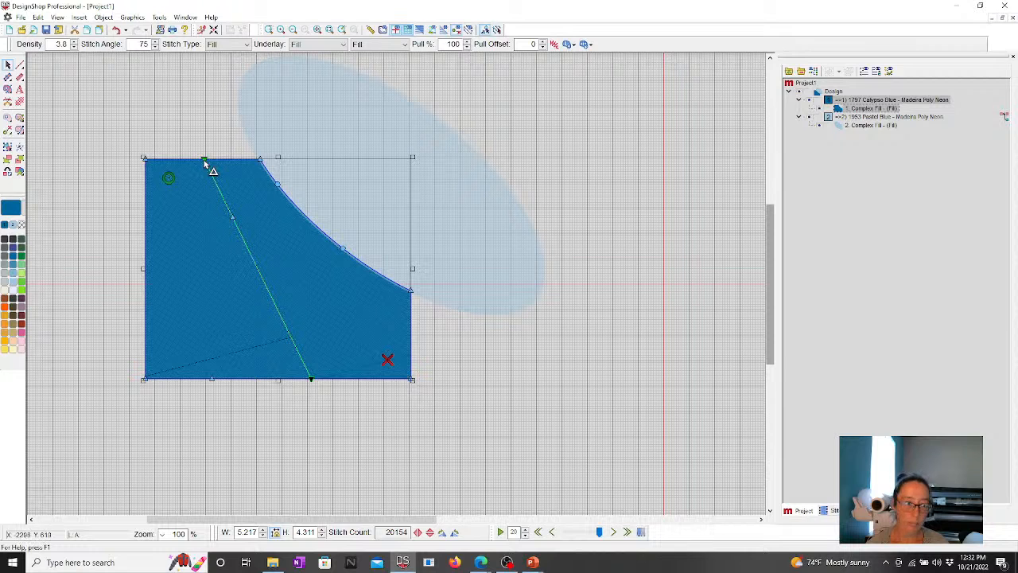
Step: Reopen the rectangle's object properties and examine the Underlay, Compensation, Effects and Advanced settings
right_click(212, 220)
click(232, 222)
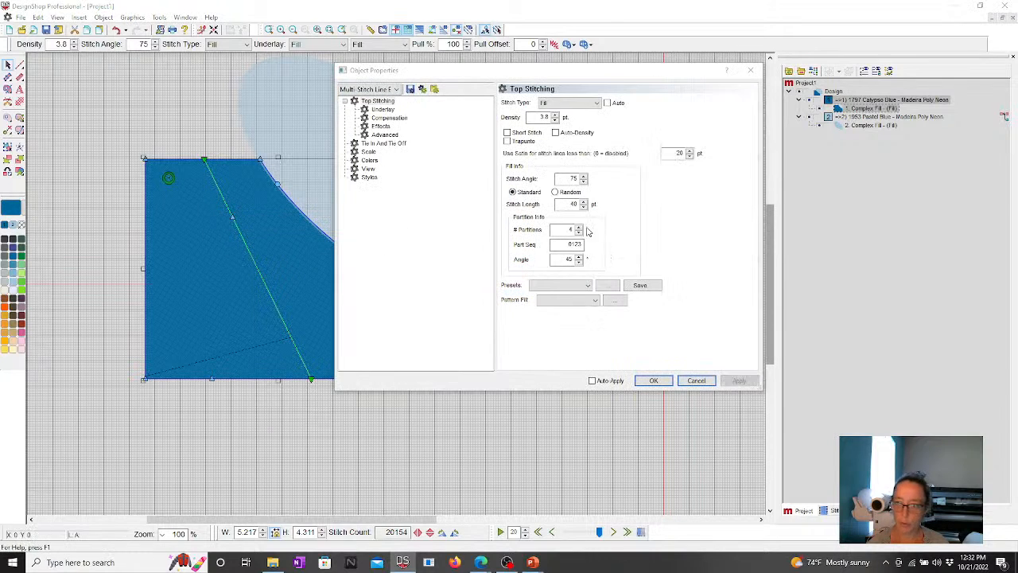
click(383, 109)
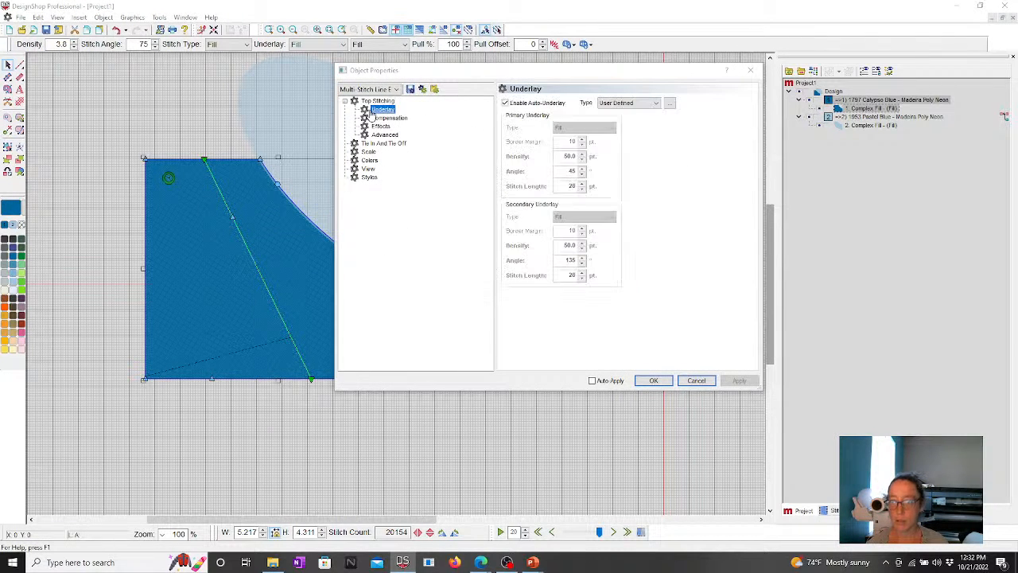
click(384, 118)
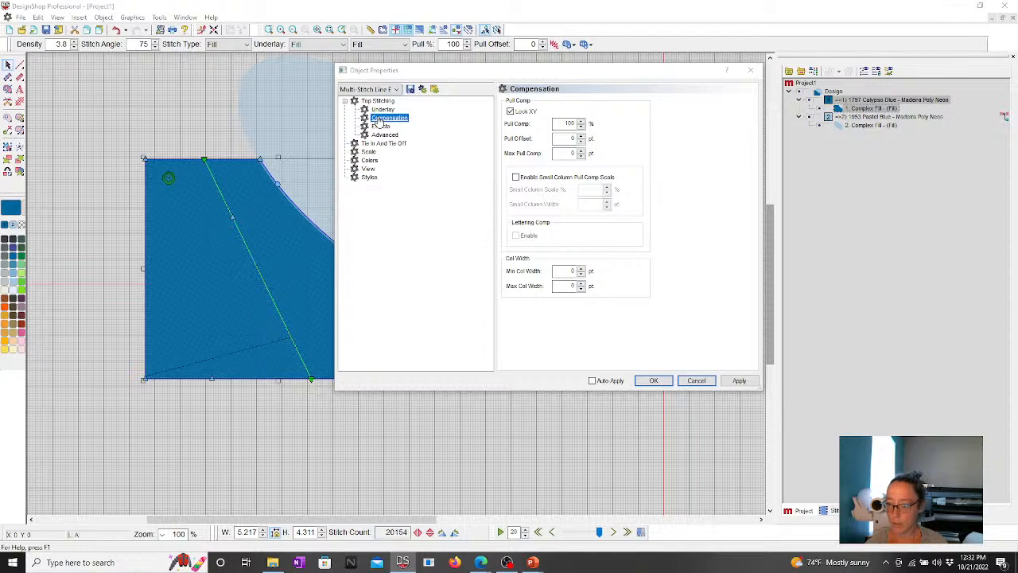
click(380, 126)
click(383, 135)
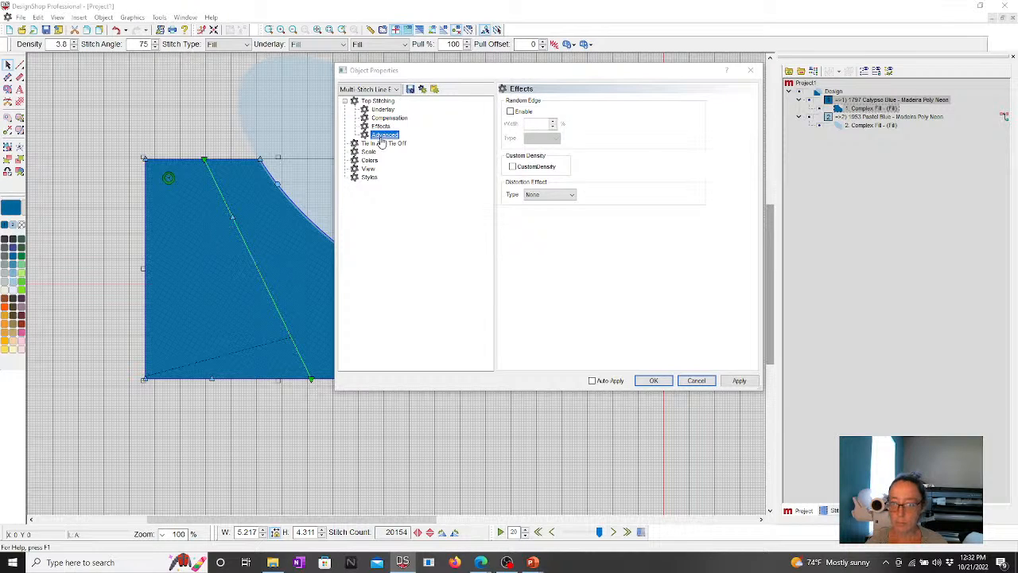
click(379, 90)
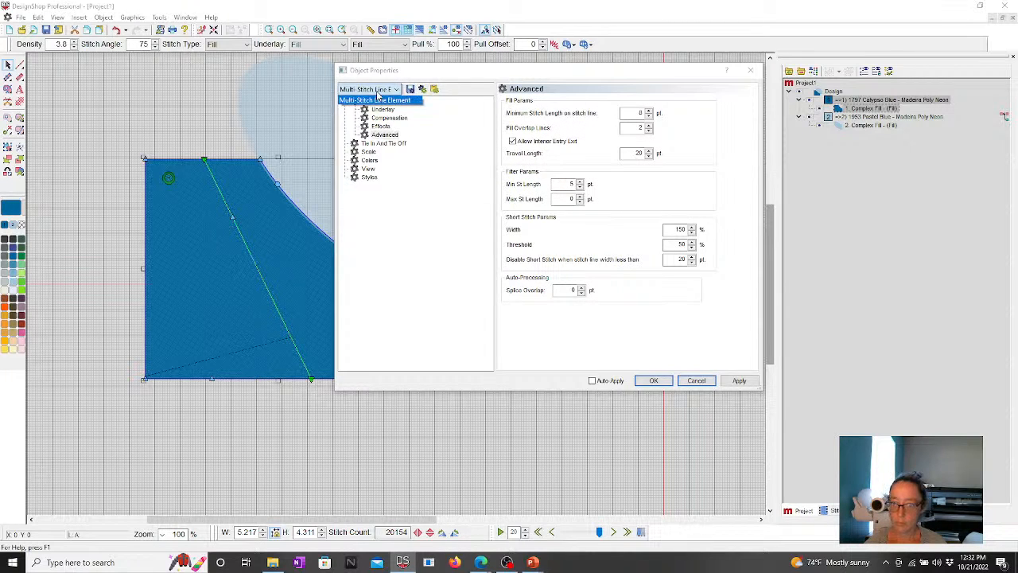
click(379, 99)
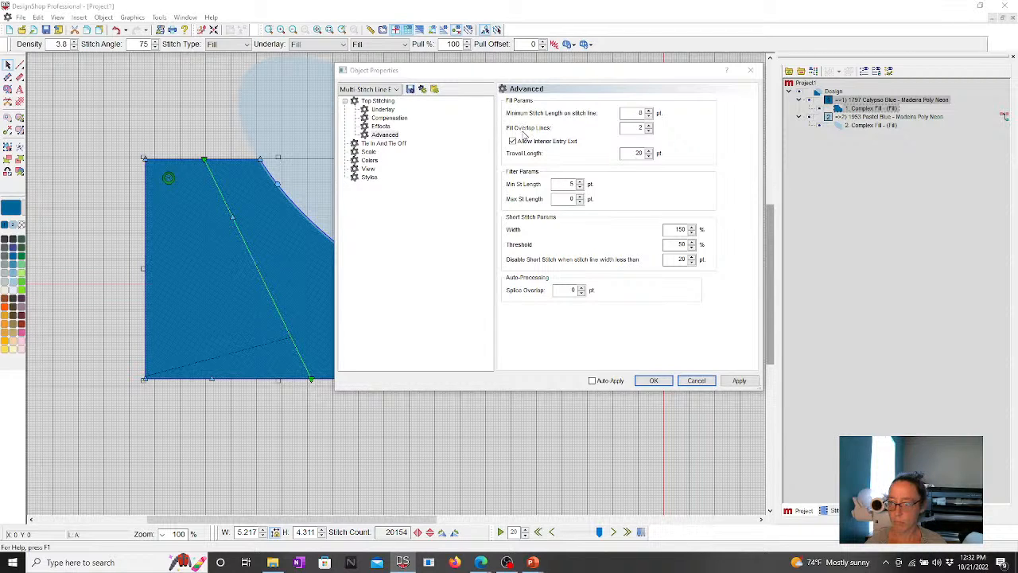
Step: Set the blue rectangle's Fill Overlap Lines to 6, and apply the change to check the stitching along the splice line
double_click(634, 127)
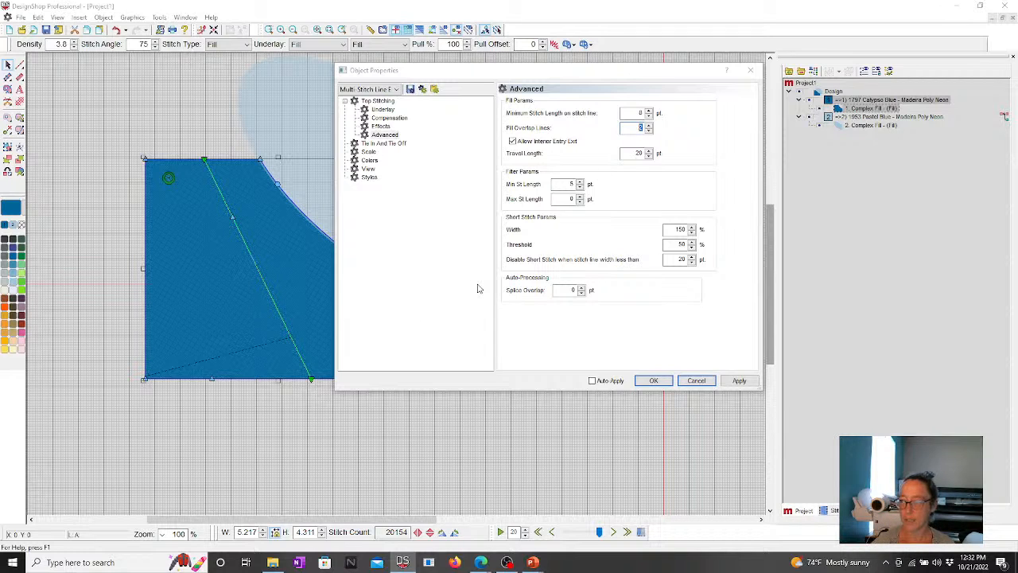
click(419, 30)
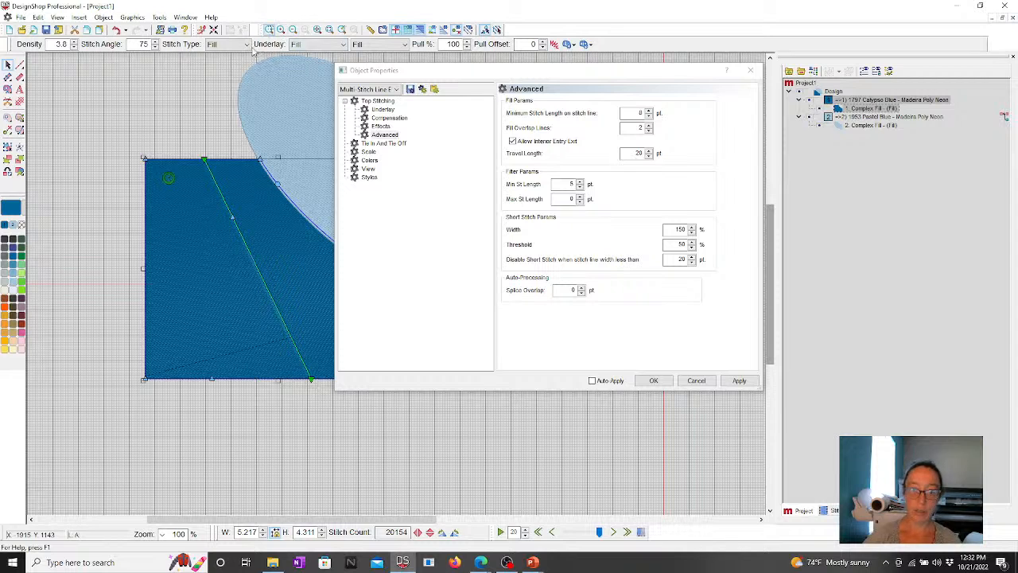
scroll(147, 175, up, 3)
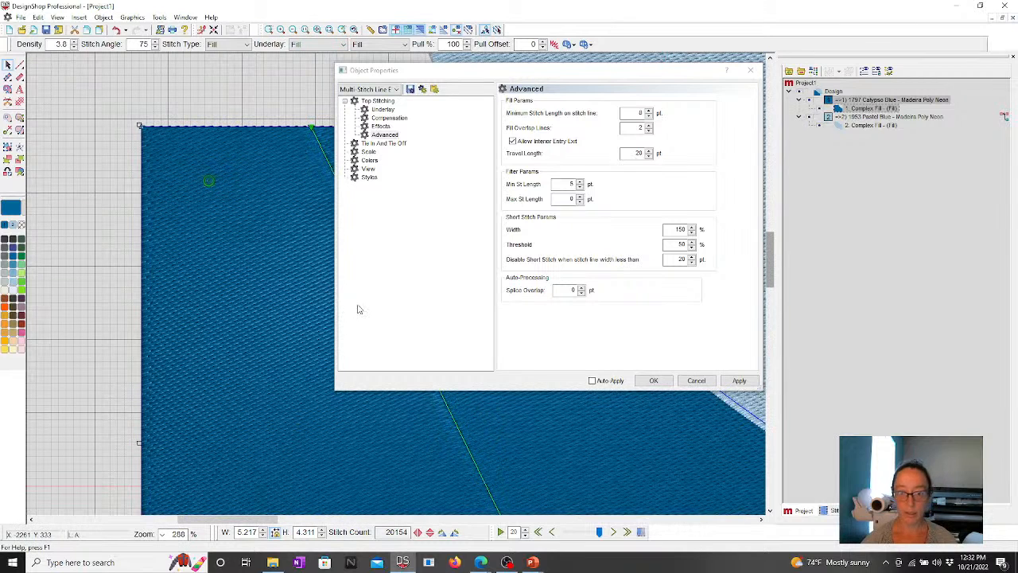
click(649, 124)
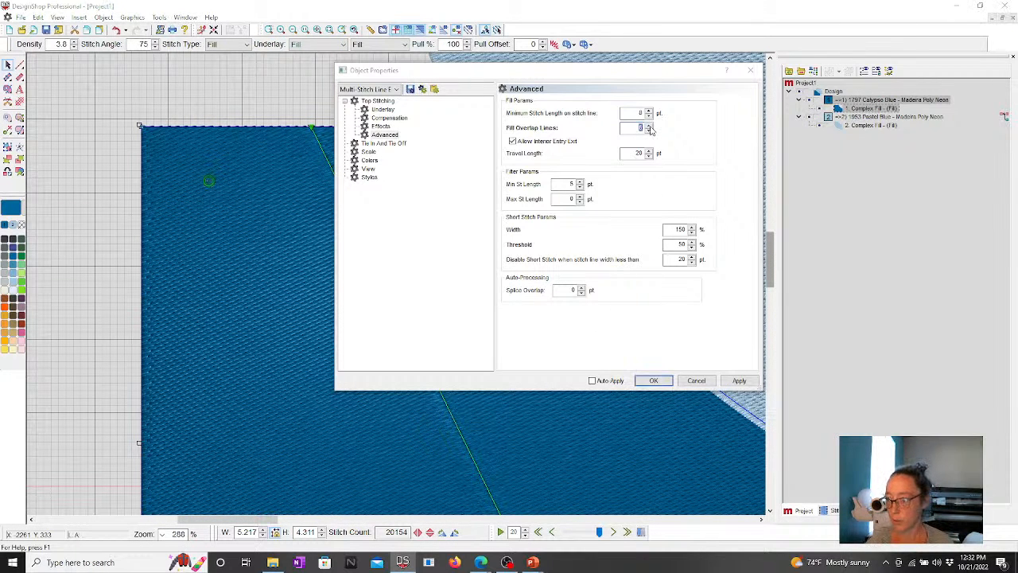
click(735, 381)
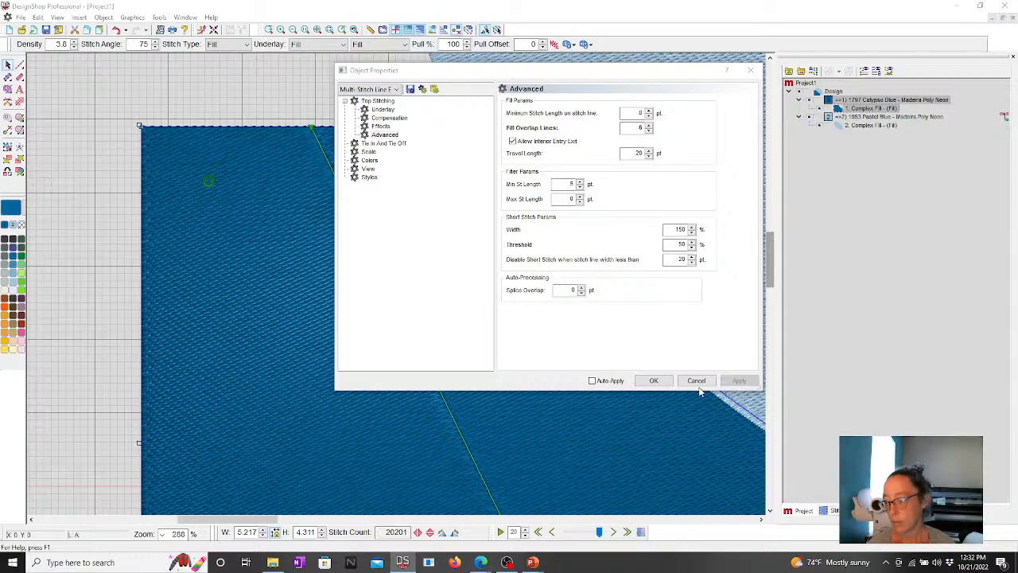
click(653, 380)
click(423, 287)
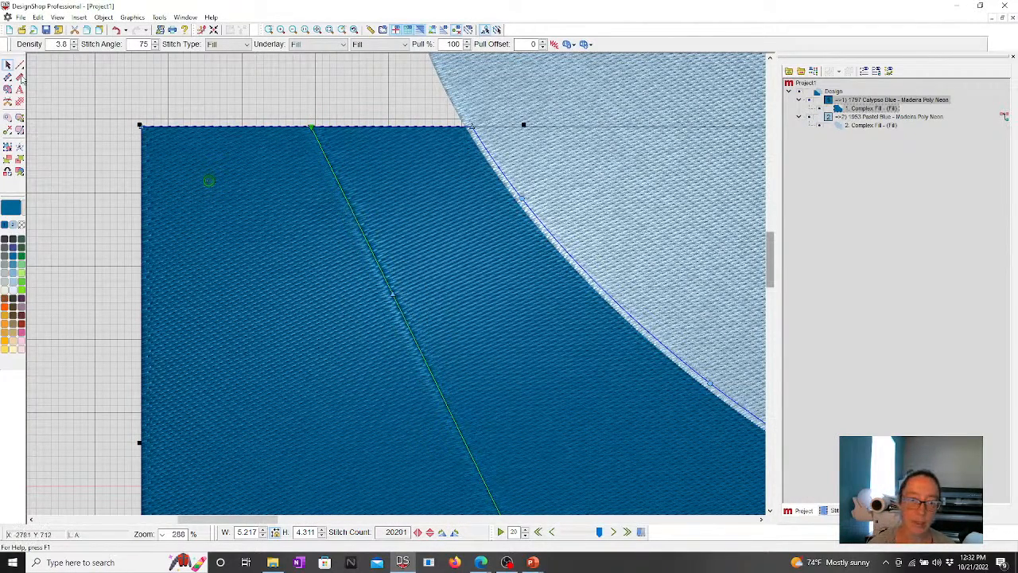
Step: Apply the Bamboo pattern fill to the blue rectangle's top stitching
right_click(313, 284)
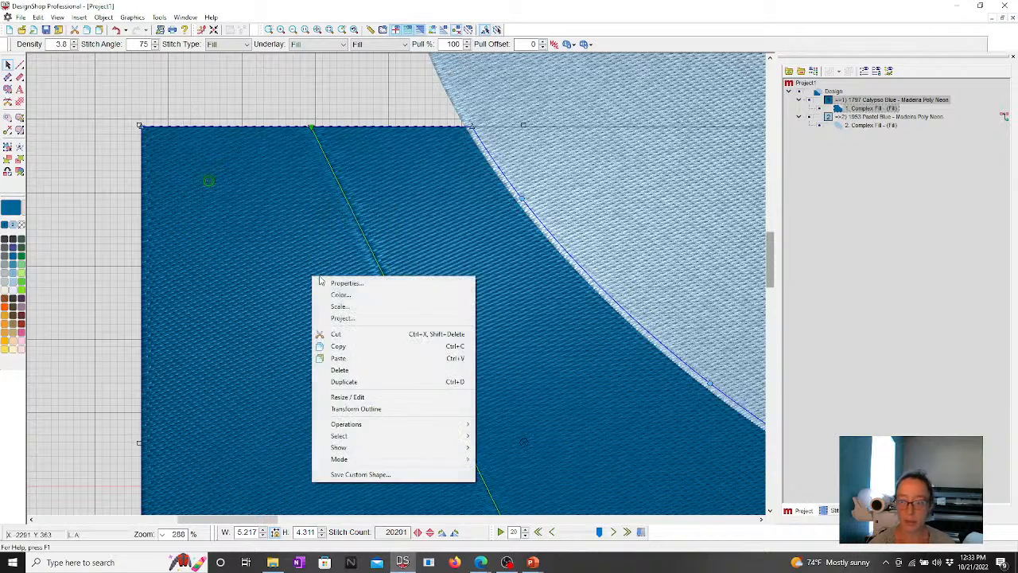
click(342, 282)
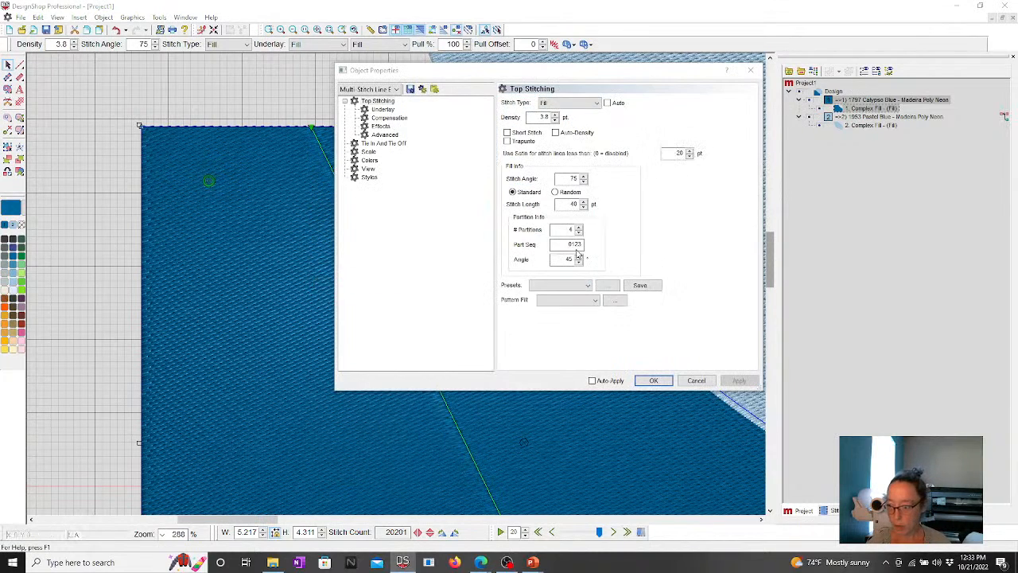
click(550, 302)
click(551, 303)
click(553, 303)
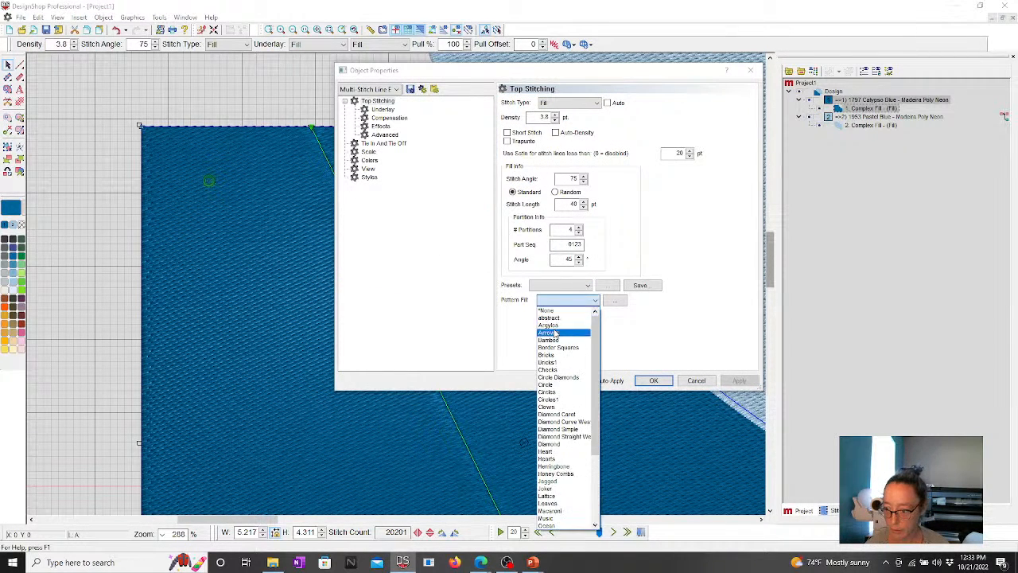
click(555, 339)
click(653, 380)
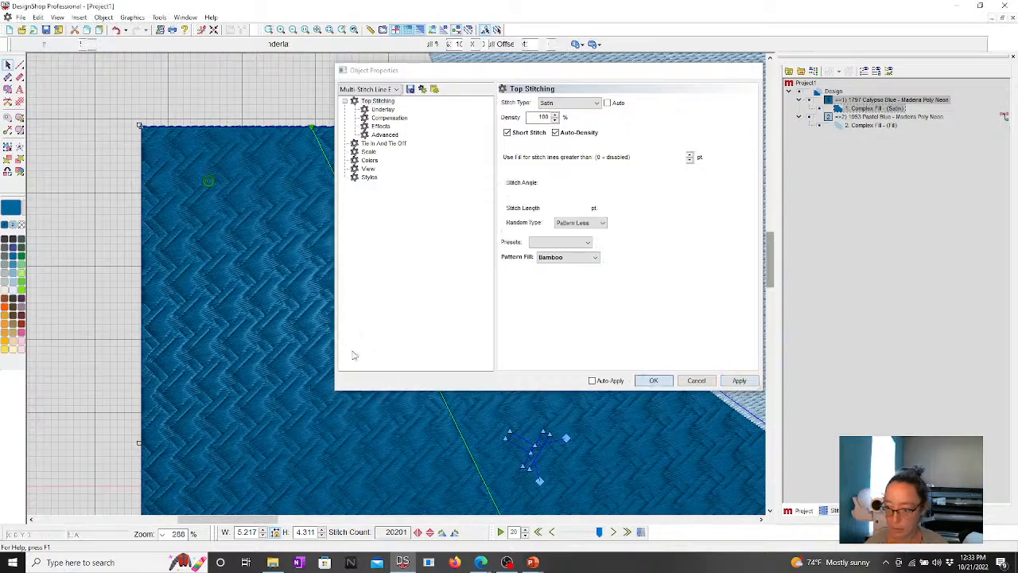
Step: Set the Blur Outline of the rectangle's bamboo pattern element to 2 pt
right_click(529, 444)
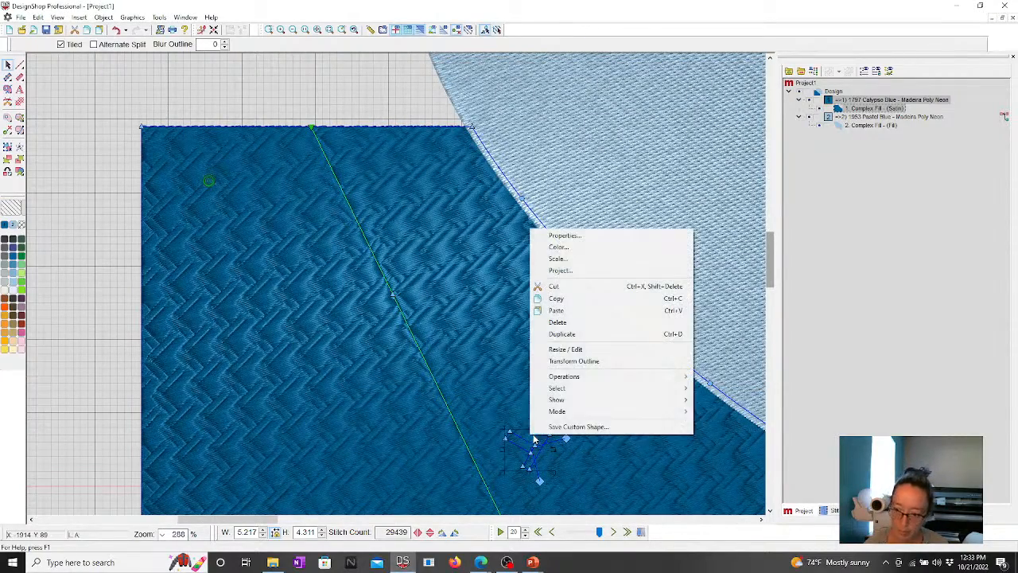
click(560, 235)
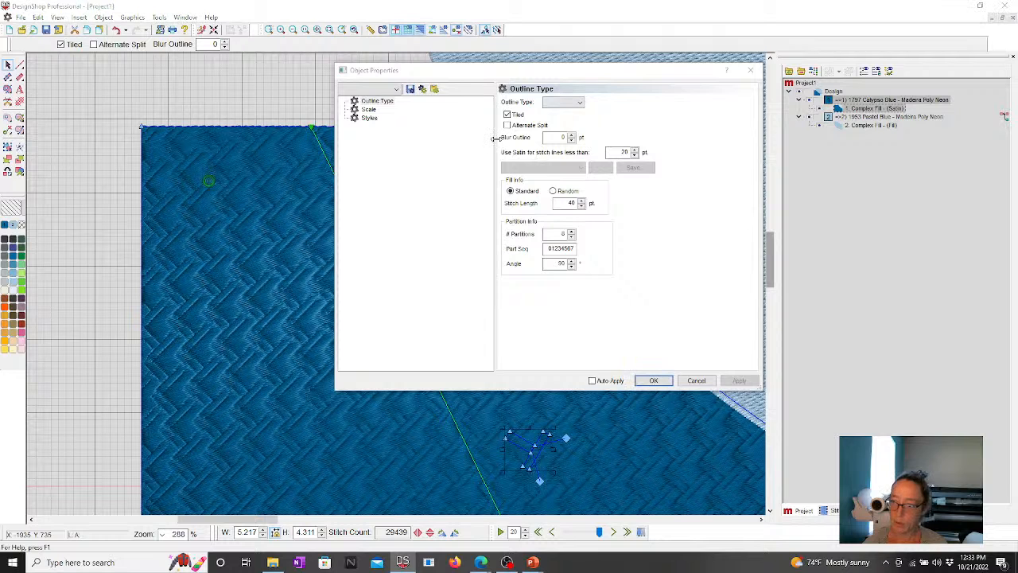
double_click(565, 138)
text(2)
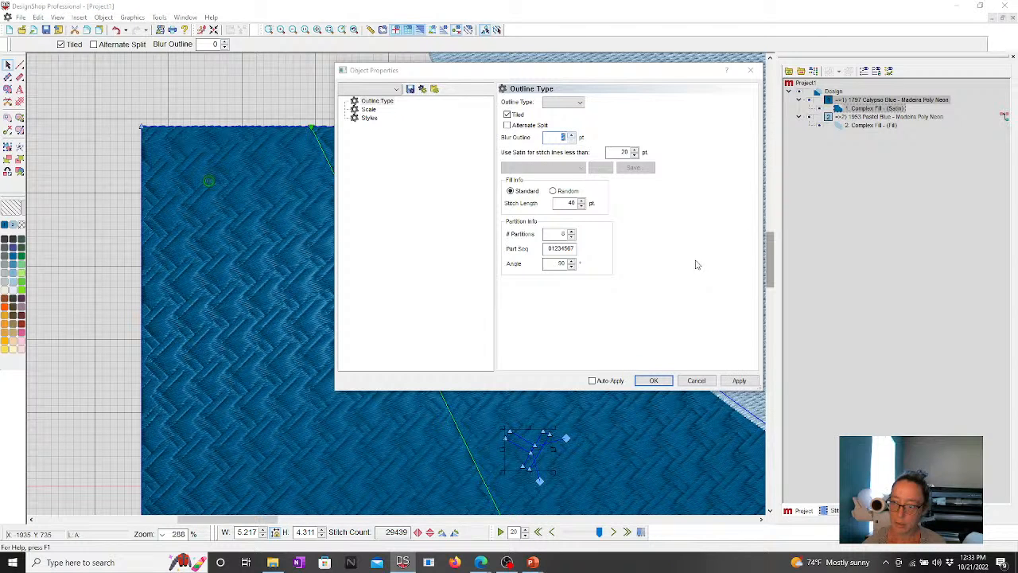
click(737, 381)
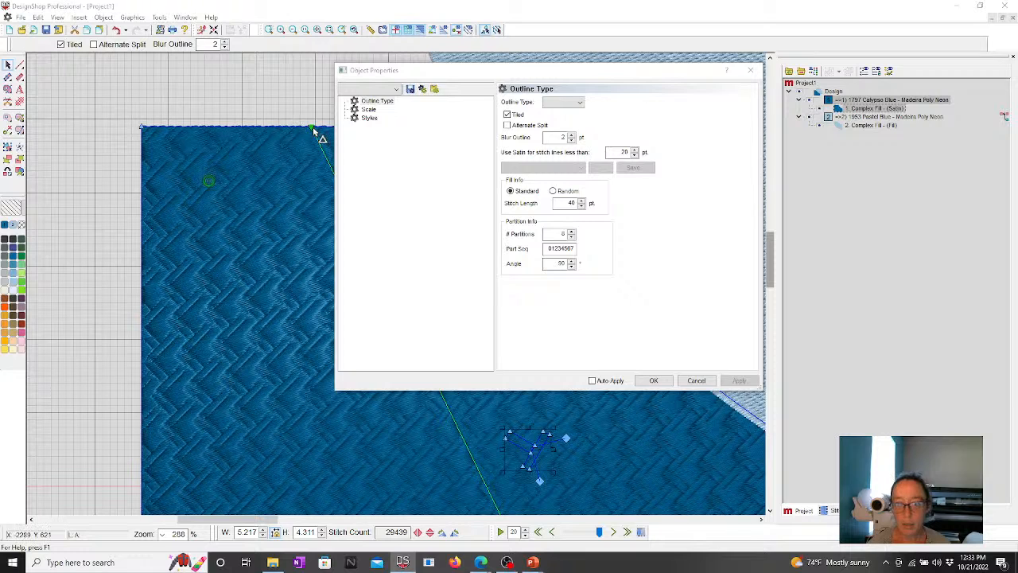
click(653, 380)
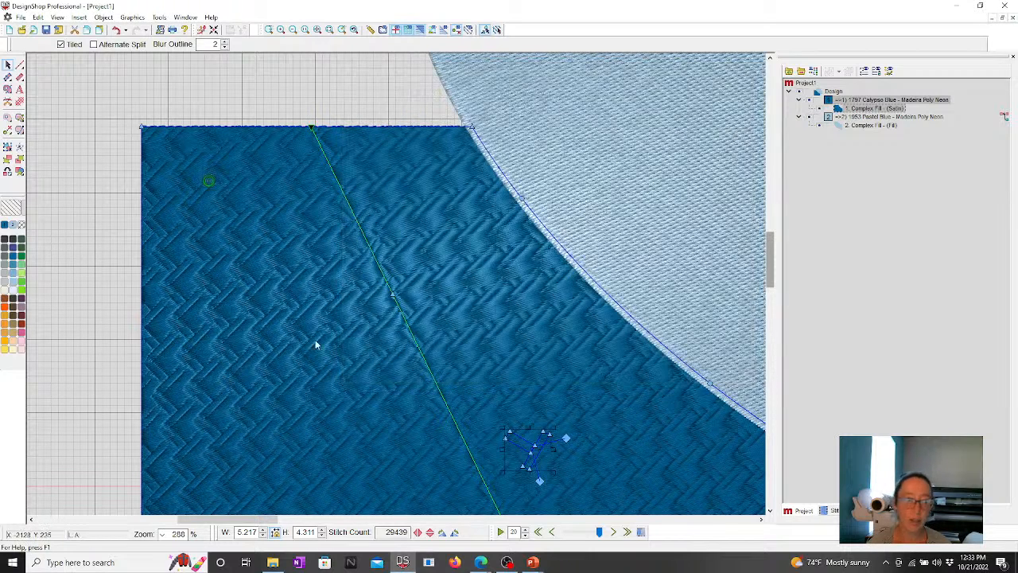
Step: Select the patterned rectangle and examine the Fill Overlap Lines in its Advanced properties
click(169, 149)
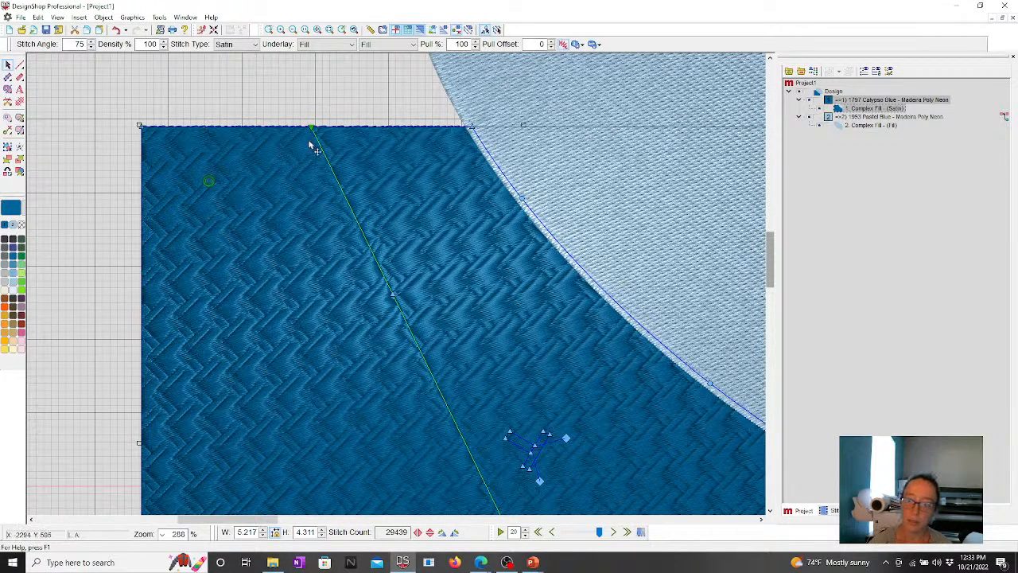
right_click(374, 181)
click(398, 179)
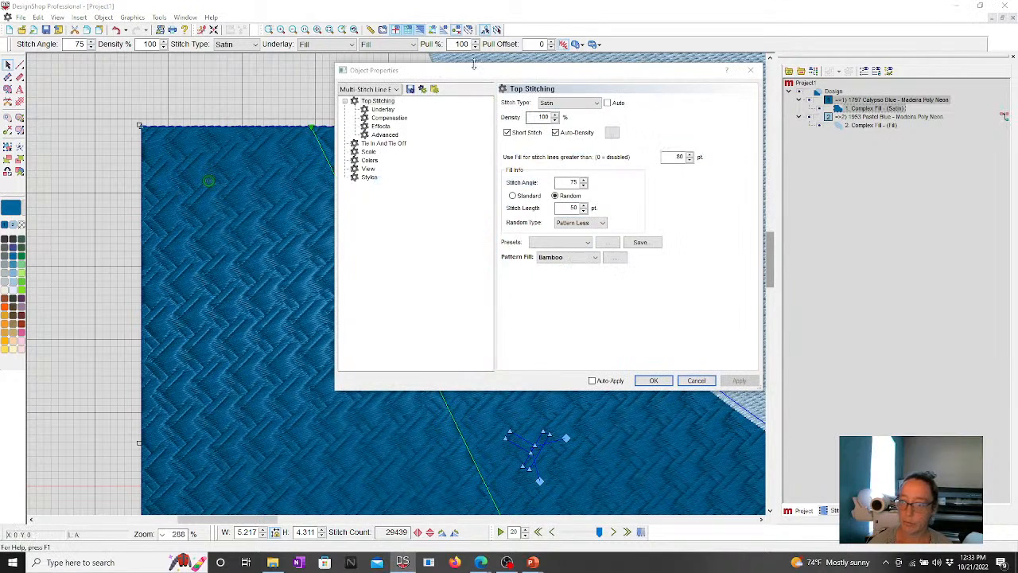
click(385, 136)
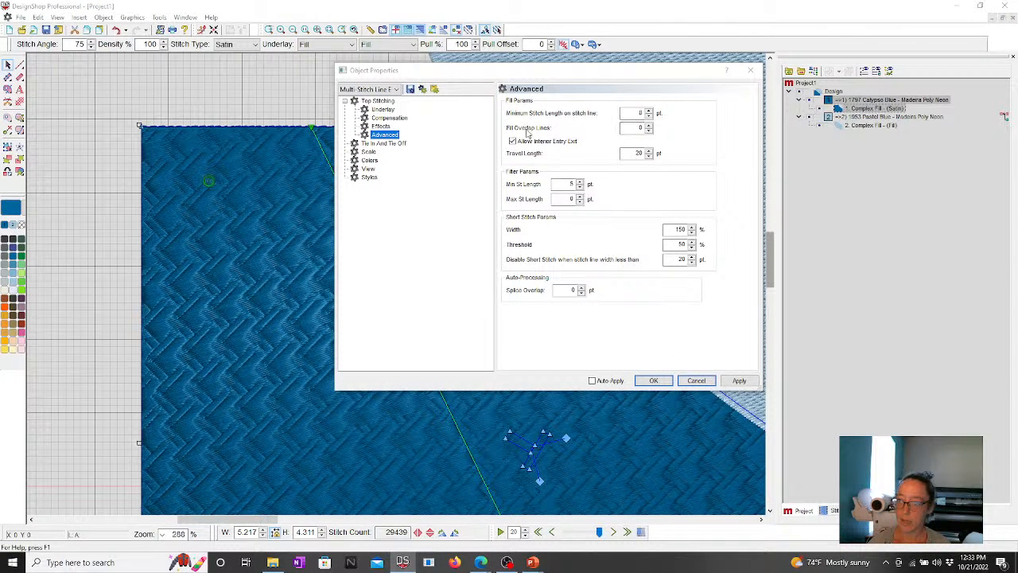
click(787, 438)
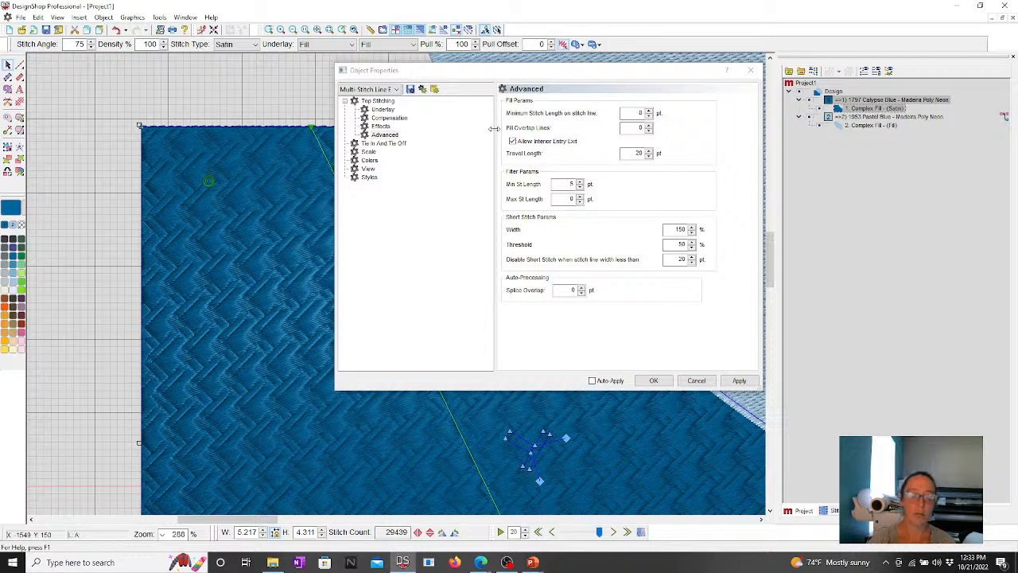
Step: Examine the bamboo pattern element's outline properties, close them without changes, and deselect everything to inspect the splice line
right_click(525, 435)
click(557, 255)
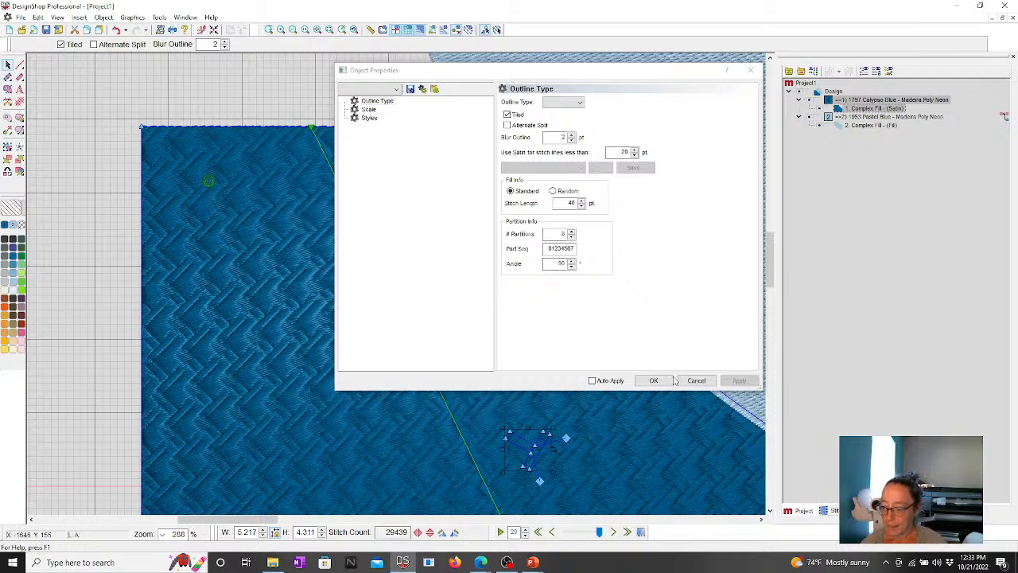
click(696, 380)
click(322, 107)
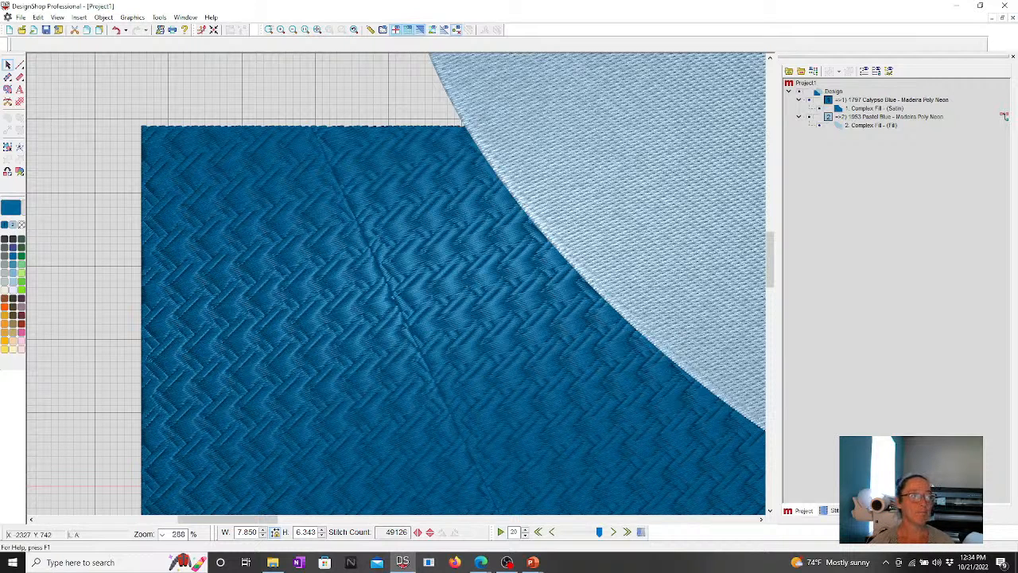
key(alt+Tab)
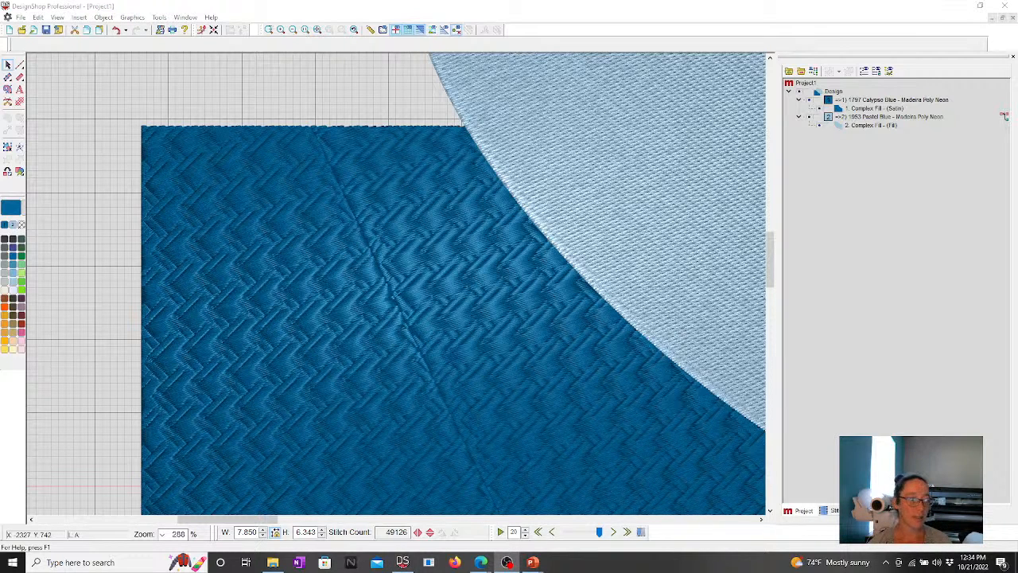